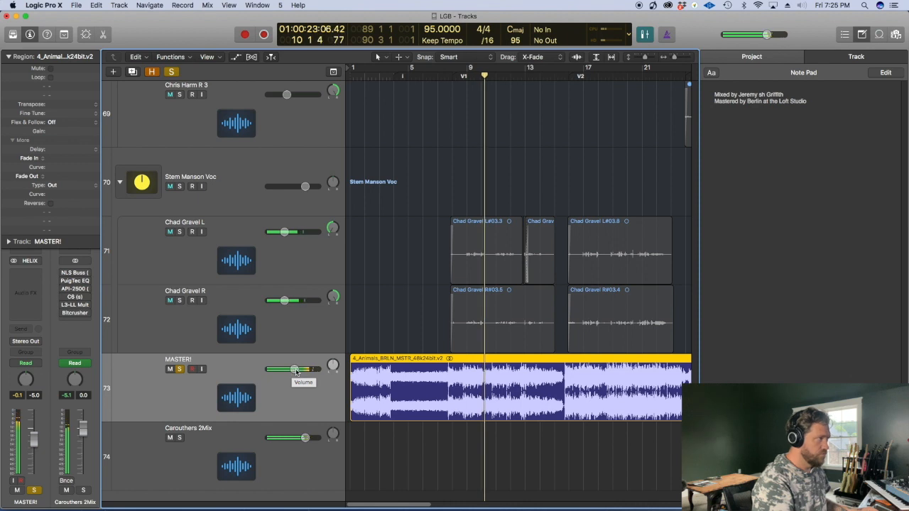
Look through the track list and arrangement, from the drum and synth stems to the vocals, while the soloed MASTER track plays
{"action": "key", "text": "super+Up"}
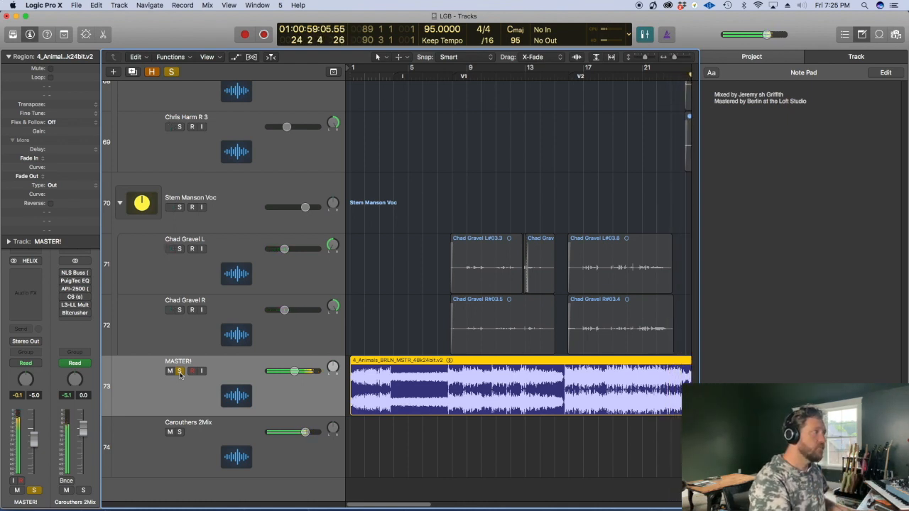
{"action": "key", "text": "super+Left"}
{"action": "key", "text": "super+Left"}
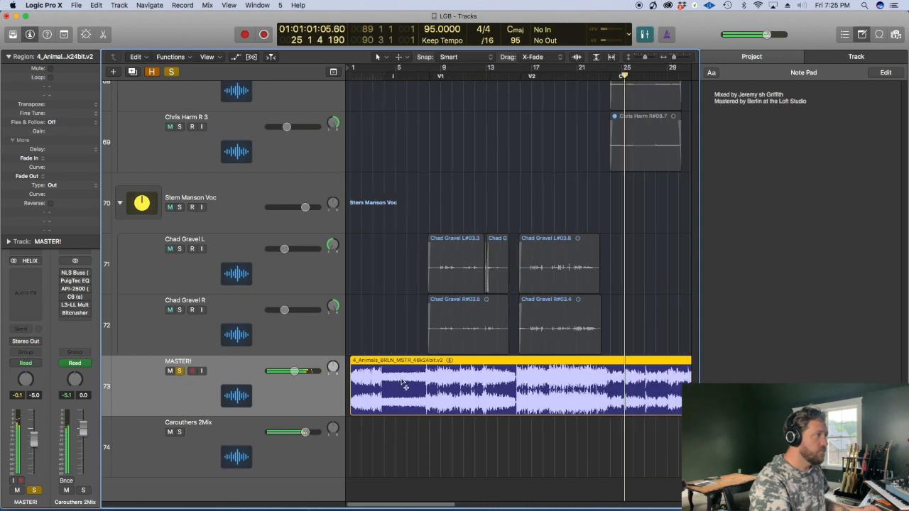
{"action": "scroll", "coordinate": [403, 384], "scroll_direction": "right", "scroll_amount": 6}
{"action": "key", "text": "super+Up"}
{"action": "key", "text": "super+Up"}
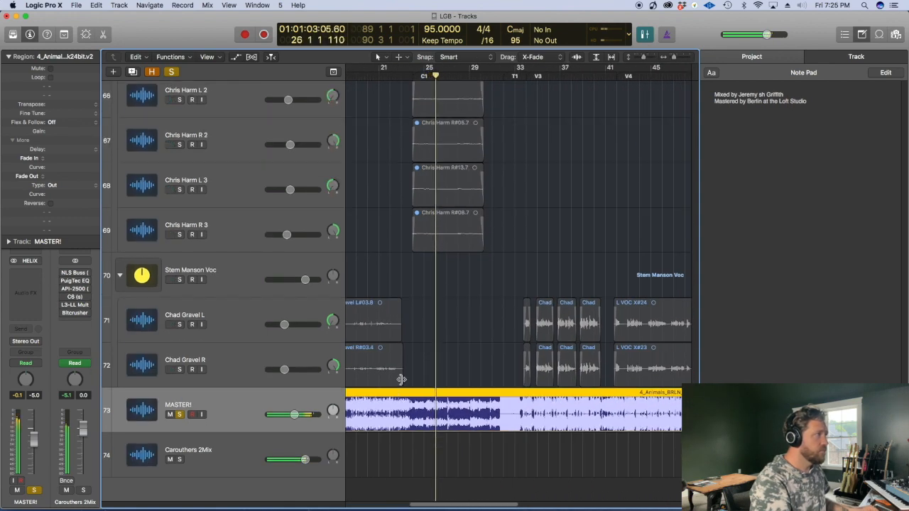
{"action": "scroll", "coordinate": [402, 382], "scroll_direction": "left", "scroll_amount": 4}
{"action": "key", "text": "super+Up"}
{"action": "key", "text": "super+Up"}
{"action": "scroll", "coordinate": [404, 379], "scroll_direction": "up", "scroll_amount": 6}
{"action": "scroll", "coordinate": [403, 379], "scroll_direction": "up", "scroll_amount": 10}
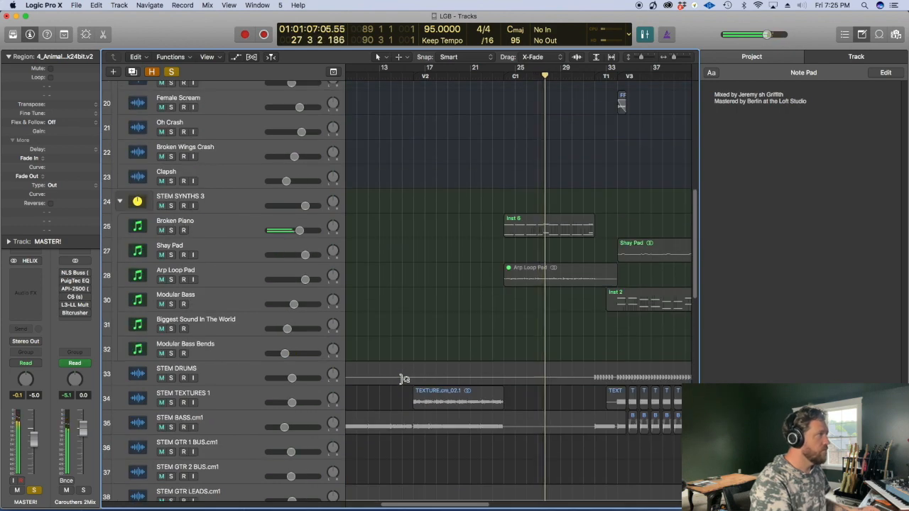
{"action": "scroll", "coordinate": [402, 379], "scroll_direction": "down", "scroll_amount": 13}
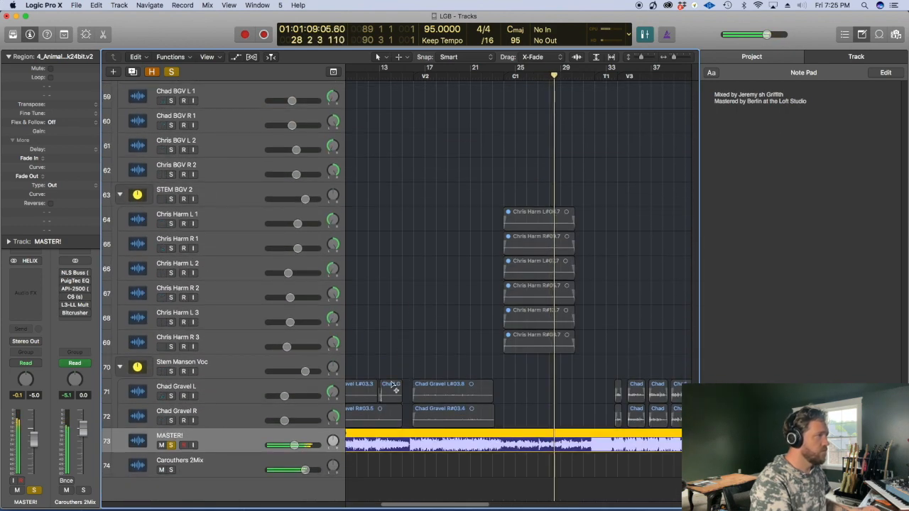
{"action": "scroll", "coordinate": [367, 435], "scroll_direction": "left", "scroll_amount": 5}
{"action": "key", "text": "super+Left"}
{"action": "key", "text": "super+Left"}
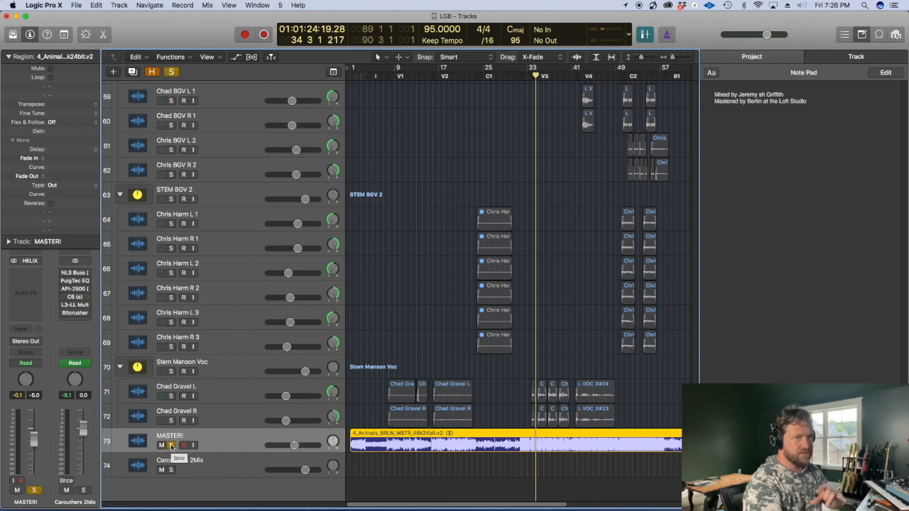
Turn off solo on the MASTER track and mute it, and return the playhead to the start of the song
{"action": "left_click", "coordinate": [171, 445]}
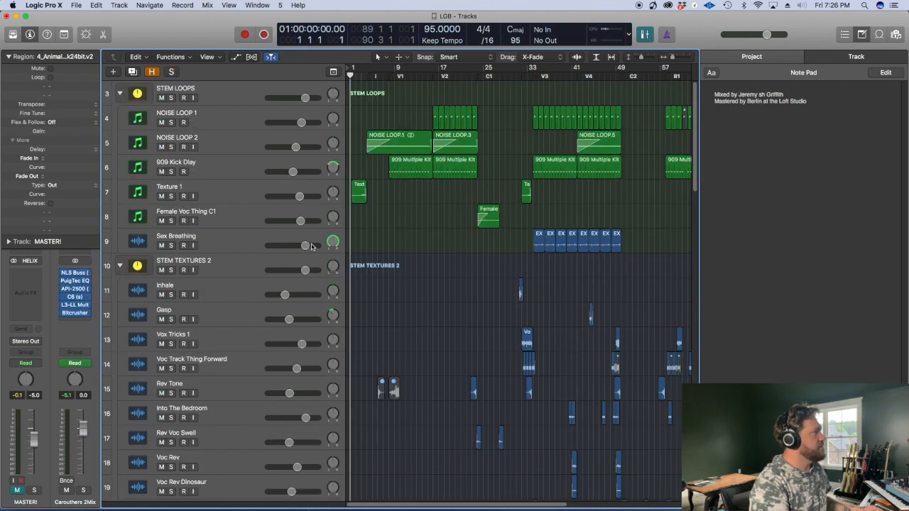
{"action": "scroll", "coordinate": [351, 229], "scroll_direction": "up", "scroll_amount": 5}
{"action": "scroll", "coordinate": [312, 240], "scroll_direction": "up", "scroll_amount": 3}
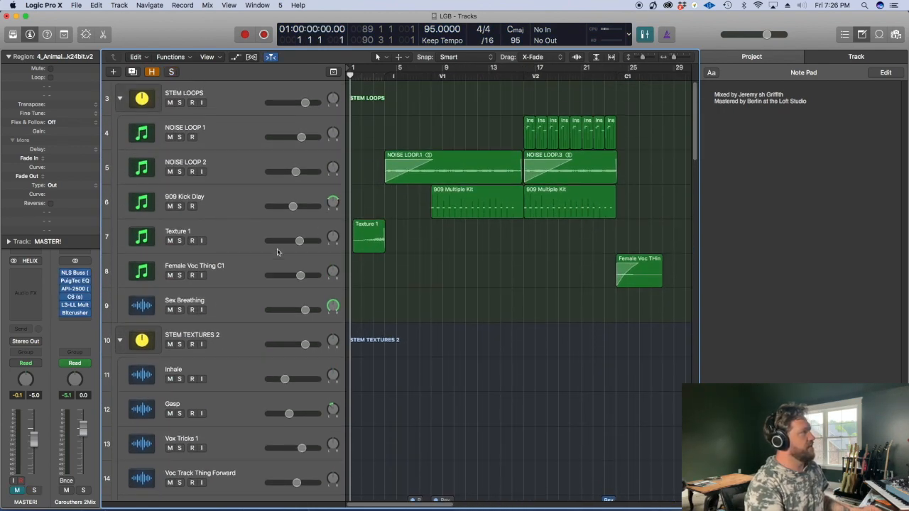
Play the song from the start with the Texture 1 track soloed
{"action": "left_click", "coordinate": [244, 236]}
{"action": "key", "text": "space"}
{"action": "left_click", "coordinate": [181, 242]}
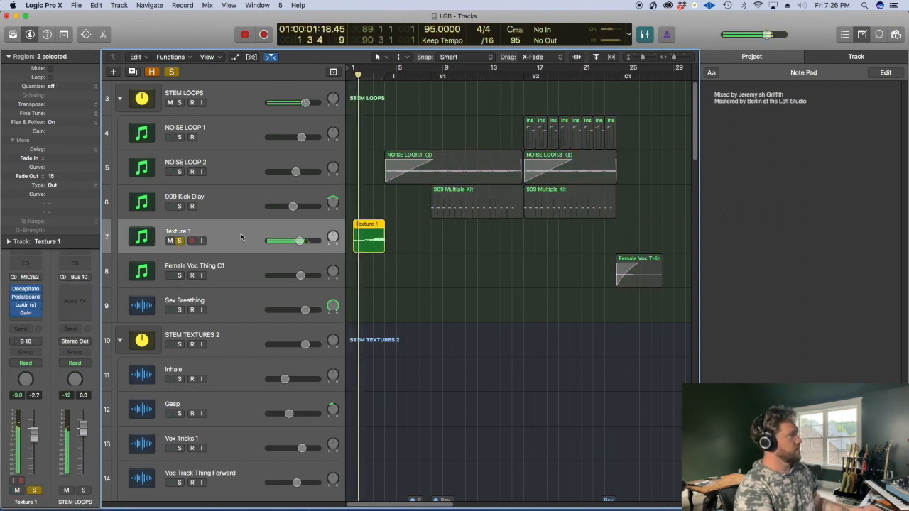
Unsolo Texture 1 and briefly audition the STEM BASS.cm1 track in solo during playback
{"action": "scroll", "coordinate": [238, 237], "scroll_direction": "up", "scroll_amount": 3}
{"action": "key", "text": "super+Left"}
{"action": "key", "text": "super+Left"}
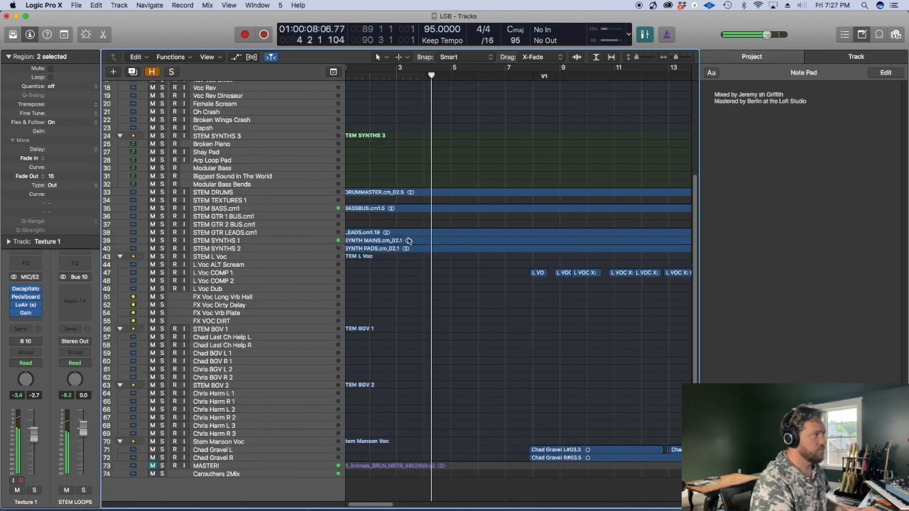
{"action": "key", "text": "super+Down"}
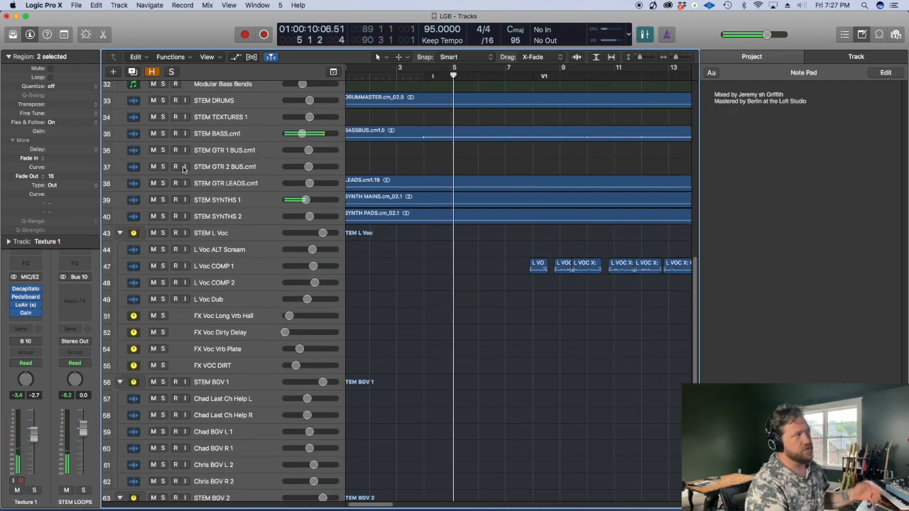
{"action": "left_click", "coordinate": [163, 134]}
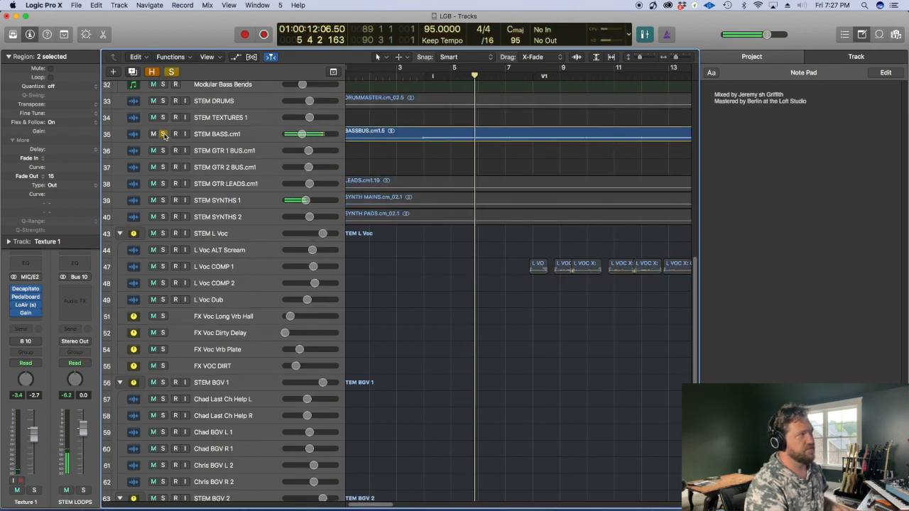
{"action": "left_click", "coordinate": [163, 134]}
Solo the STEM L Voc track stack to hear the lead vocal in verse 1
{"action": "key", "text": "super+Left"}
{"action": "scroll", "coordinate": [357, 163], "scroll_direction": "up", "scroll_amount": 5}
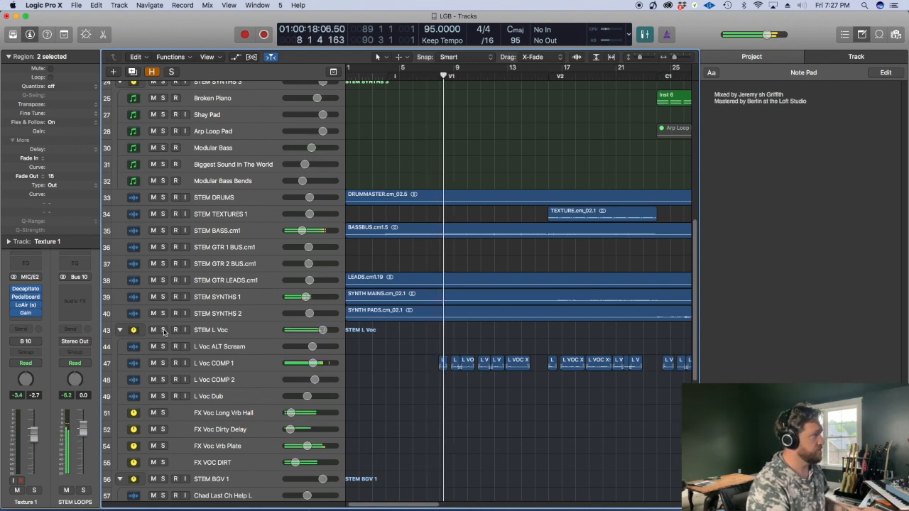
{"action": "left_click", "coordinate": [163, 331]}
Switch the solo to the Stem Manson Voc track stack during playback
{"action": "scroll", "coordinate": [465, 323], "scroll_direction": "down", "scroll_amount": 10}
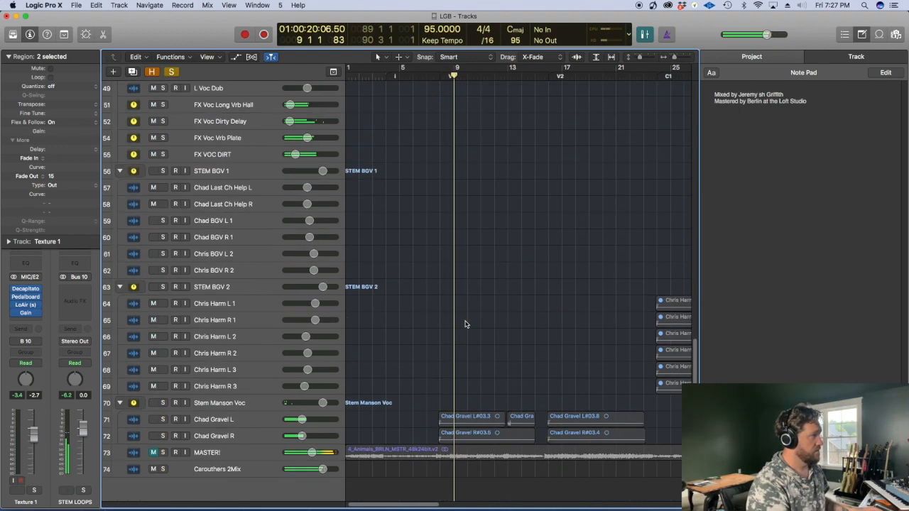
{"action": "left_click", "coordinate": [163, 403]}
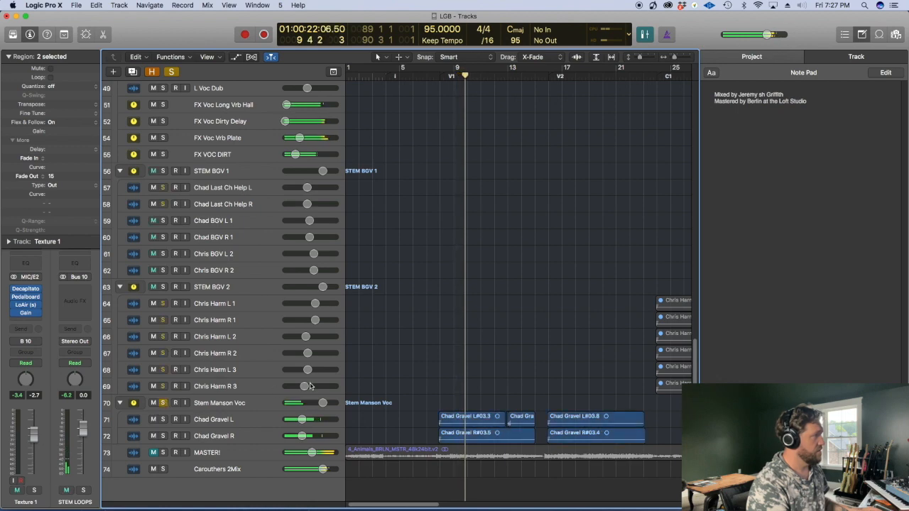
{"action": "key", "text": "super+Up"}
{"action": "key", "text": "super+Up"}
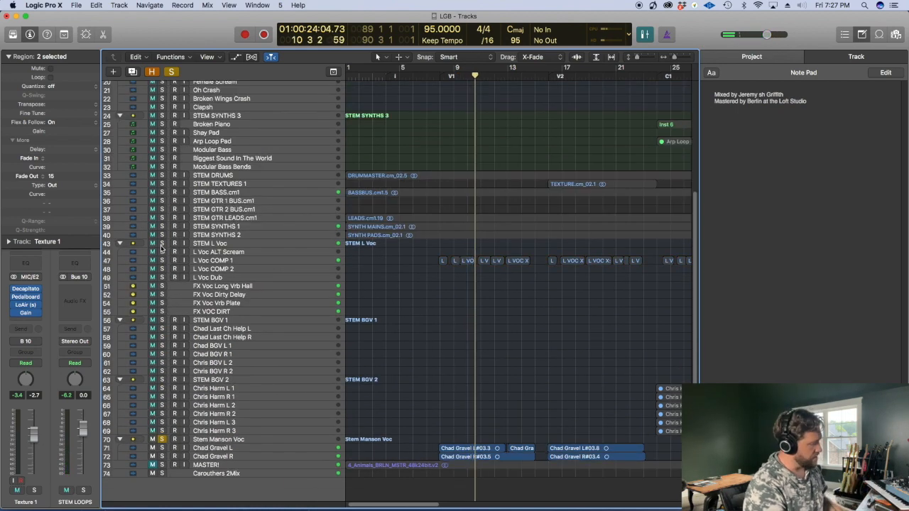
Replay the soloed Stem Manson Voc stack from the start of verse 1 at bar 8
{"action": "key", "text": "comma"}
{"action": "key", "text": "super+Down"}
{"action": "key", "text": "super+Down"}
{"action": "key", "text": "super+Down"}
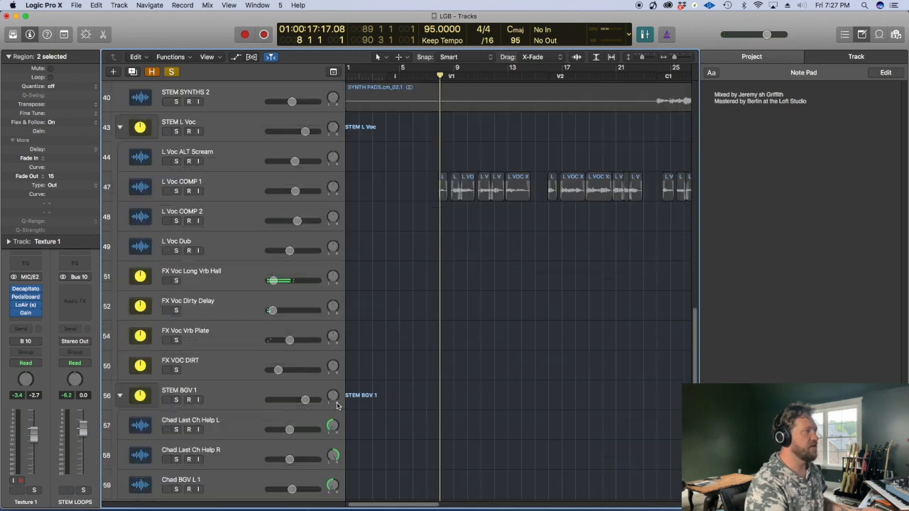
{"action": "scroll", "coordinate": [339, 405], "scroll_direction": "down", "scroll_amount": 10}
{"action": "key", "text": "space"}
{"action": "key", "text": "super+Down"}
{"action": "key", "text": "super+Down"}
{"action": "scroll", "coordinate": [355, 394], "scroll_direction": "down", "scroll_amount": 5}
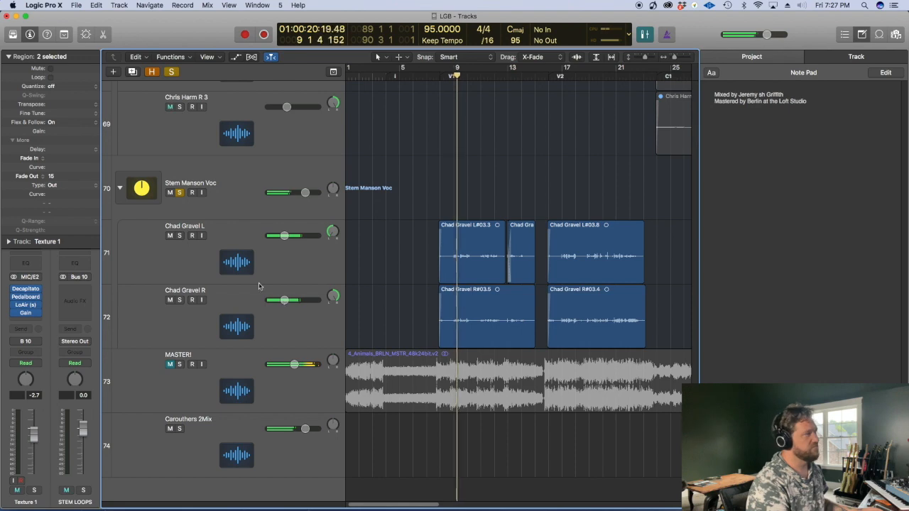
Solo STEM L Voc together with Stem Manson Voc and listen to both vocals in verse 1
{"action": "key", "text": "super+Up"}
{"action": "key", "text": "super+Up"}
{"action": "key", "text": "super+Up"}
{"action": "key", "text": "super+Up"}
{"action": "key", "text": "super+Up"}
{"action": "key", "text": "super+Up"}
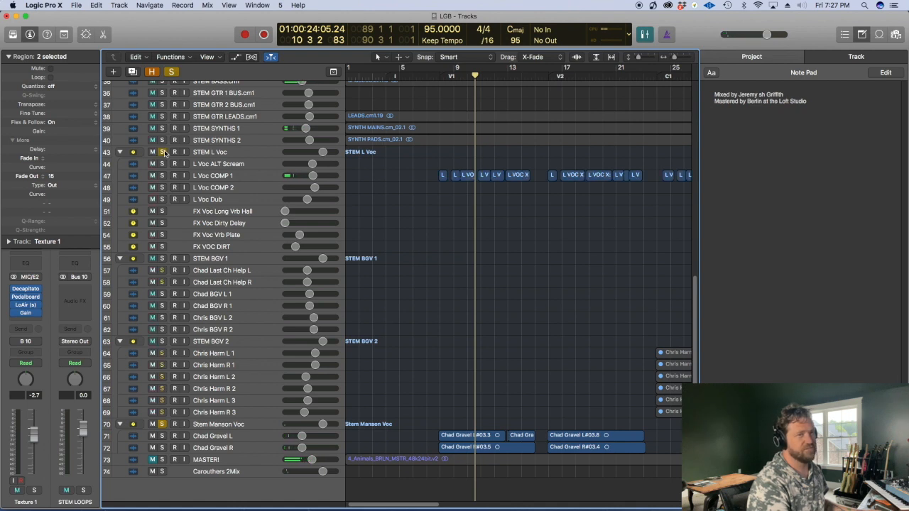
{"action": "left_click", "coordinate": [162, 151]}
{"action": "scroll", "coordinate": [457, 164], "scroll_direction": "up", "scroll_amount": 1}
{"action": "key", "text": "super+Down"}
{"action": "scroll", "coordinate": [458, 167], "scroll_direction": "down", "scroll_amount": 2}
{"action": "scroll", "coordinate": [458, 168], "scroll_direction": "up", "scroll_amount": 3}
{"action": "scroll", "coordinate": [497, 186], "scroll_direction": "up", "scroll_amount": 1}
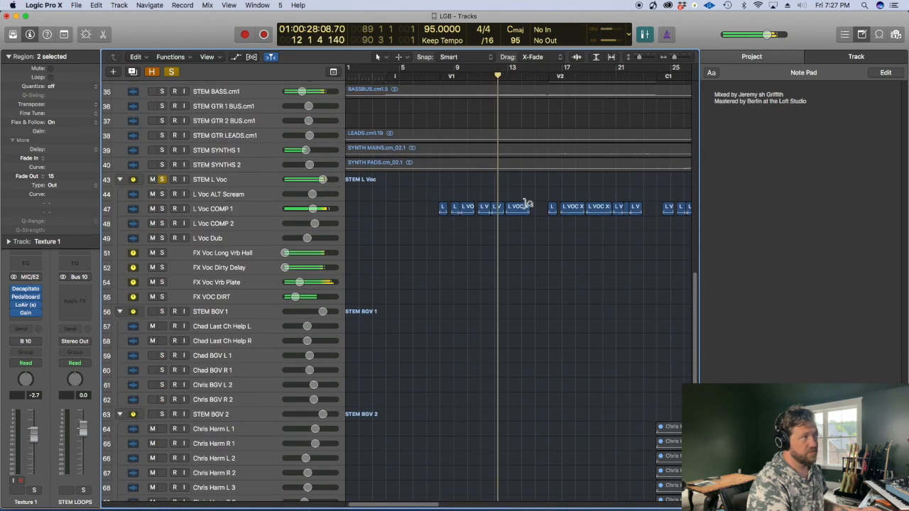
Toggle the Stem Manson Voc solo off and on to compare the lead vocal without and with it, and stop playback
{"action": "scroll", "coordinate": [526, 205], "scroll_direction": "down", "scroll_amount": 4}
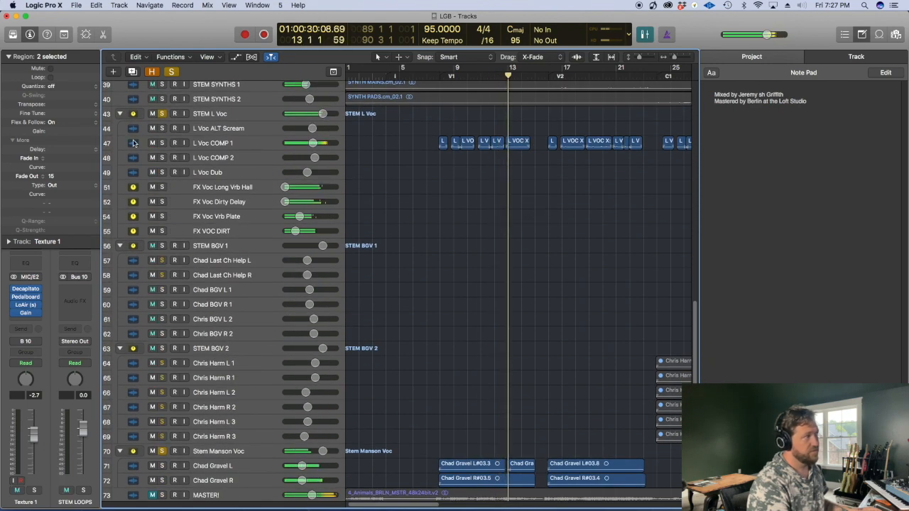
{"action": "left_click", "coordinate": [162, 451]}
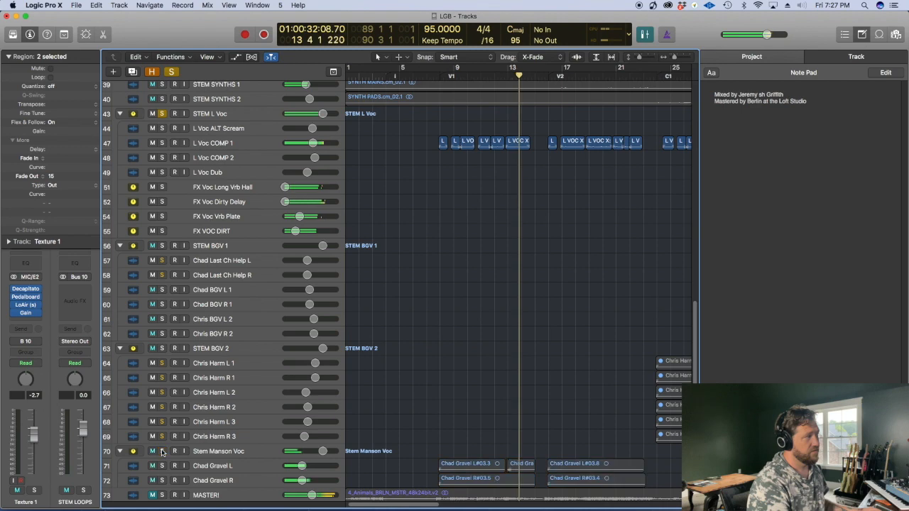
{"action": "key", "text": "space"}
{"action": "scroll", "coordinate": [289, 414], "scroll_direction": "down", "scroll_amount": 3}
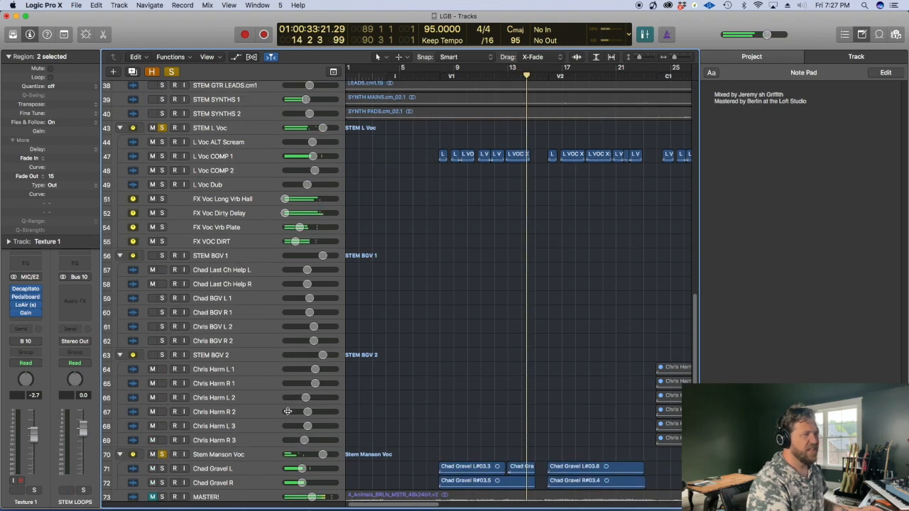
Turn off the solos on Stem Manson Voc and STEM L Voc
{"action": "scroll", "coordinate": [251, 383], "scroll_direction": "down", "scroll_amount": 2}
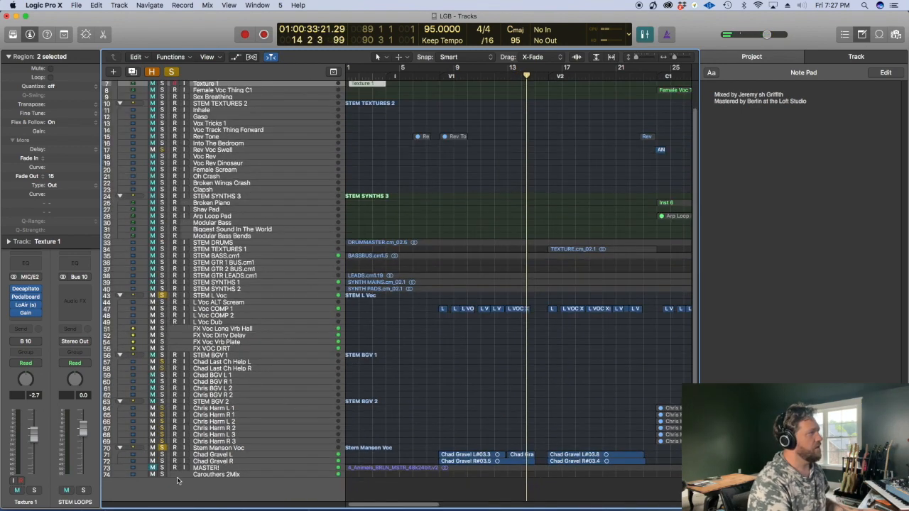
{"action": "left_click", "coordinate": [162, 447]}
{"action": "scroll", "coordinate": [490, 319], "scroll_direction": "up", "scroll_amount": 2}
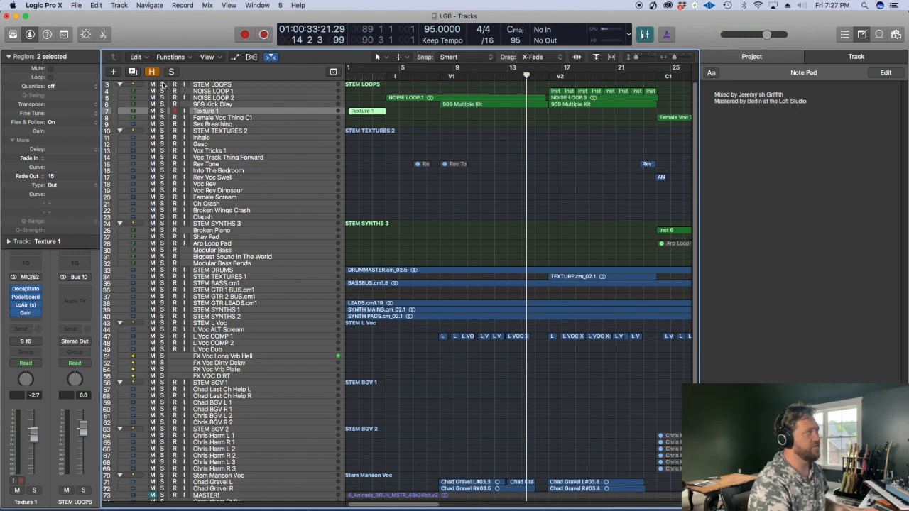
Solo the STEM LOOPS track stack and play it from the start of verse 1 at bar 8
{"action": "left_click", "coordinate": [163, 85]}
{"action": "scroll", "coordinate": [266, 106], "scroll_direction": "up", "scroll_amount": 4}
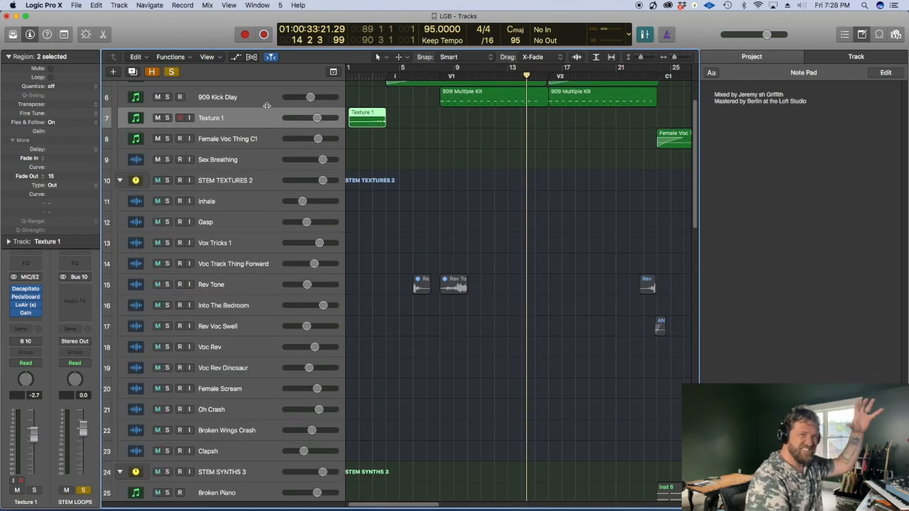
{"action": "scroll", "coordinate": [539, 145], "scroll_direction": "up", "scroll_amount": 2}
{"action": "left_click", "coordinate": [439, 202]}
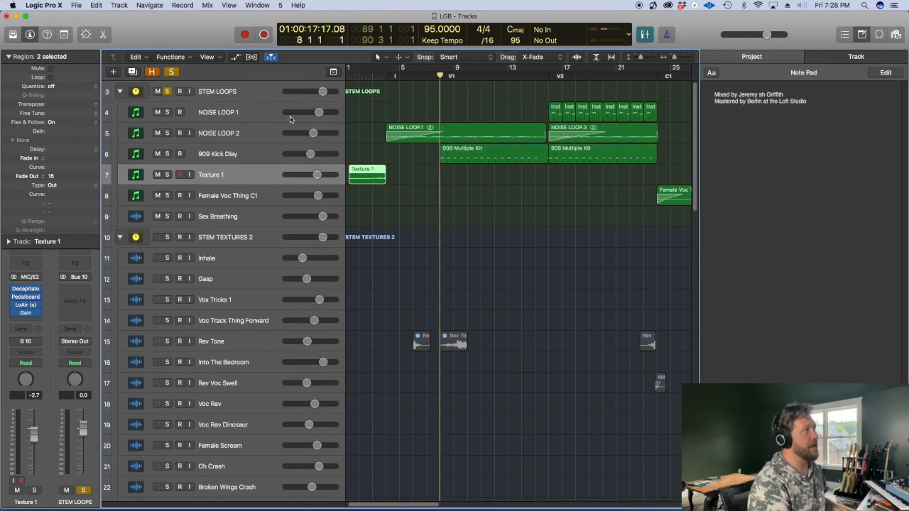
{"action": "scroll", "coordinate": [330, 138], "scroll_direction": "up", "scroll_amount": 4}
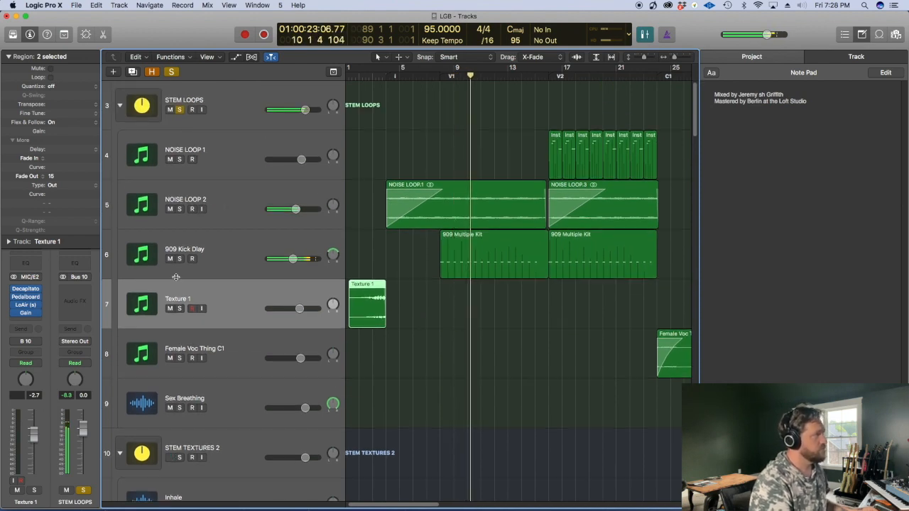
Switch the solo from STEM LOOPS to the 909 Kick Dlay track and select that track
{"action": "left_click", "coordinate": [179, 258]}
{"action": "left_click", "coordinate": [180, 110]}
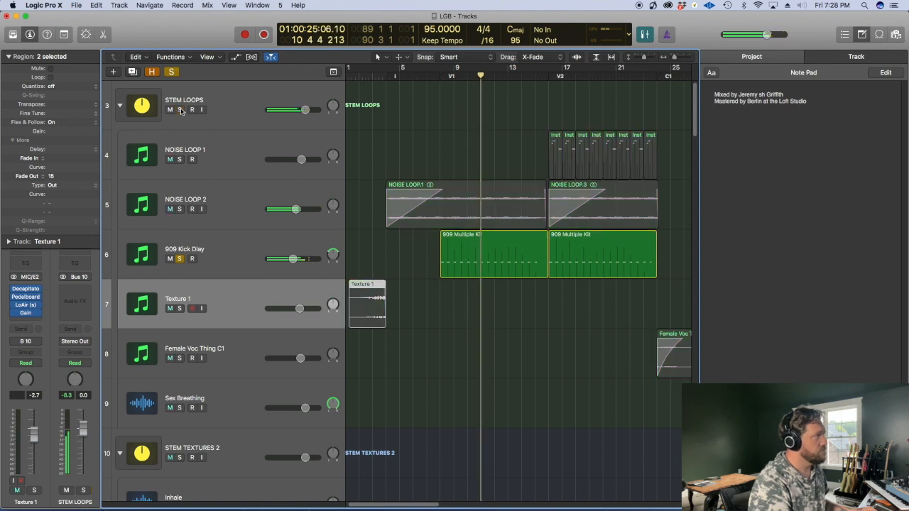
{"action": "key", "text": "super+Right"}
{"action": "key", "text": "super+Down"}
{"action": "left_click", "coordinate": [263, 247]}
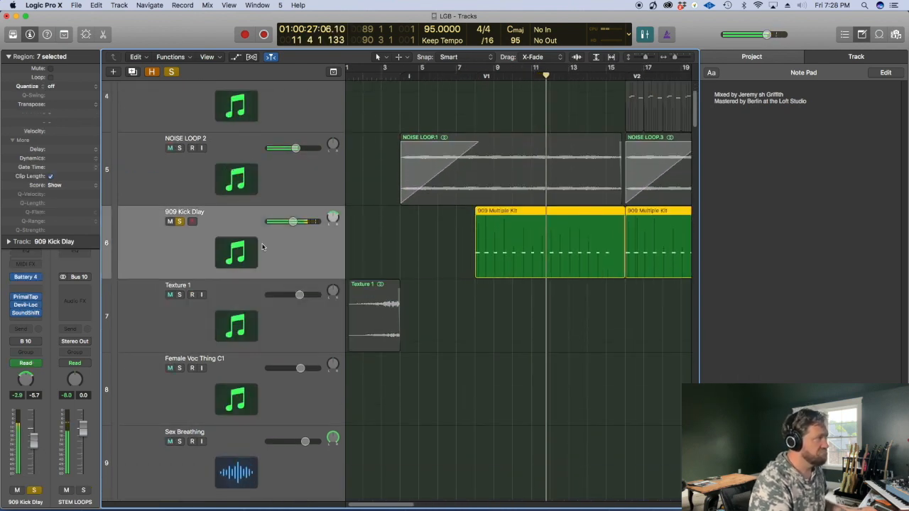
{"action": "scroll", "coordinate": [284, 252], "scroll_direction": "right", "scroll_amount": 5}
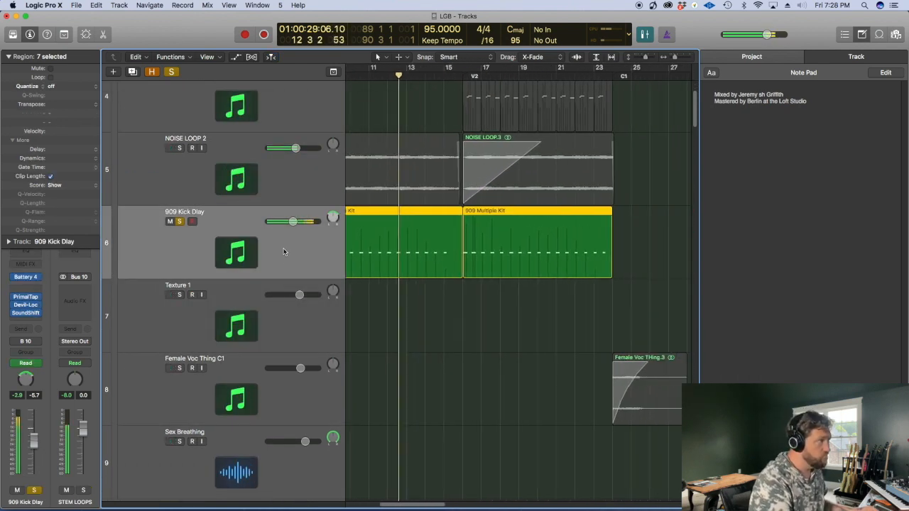
{"action": "key", "text": "super+Left"}
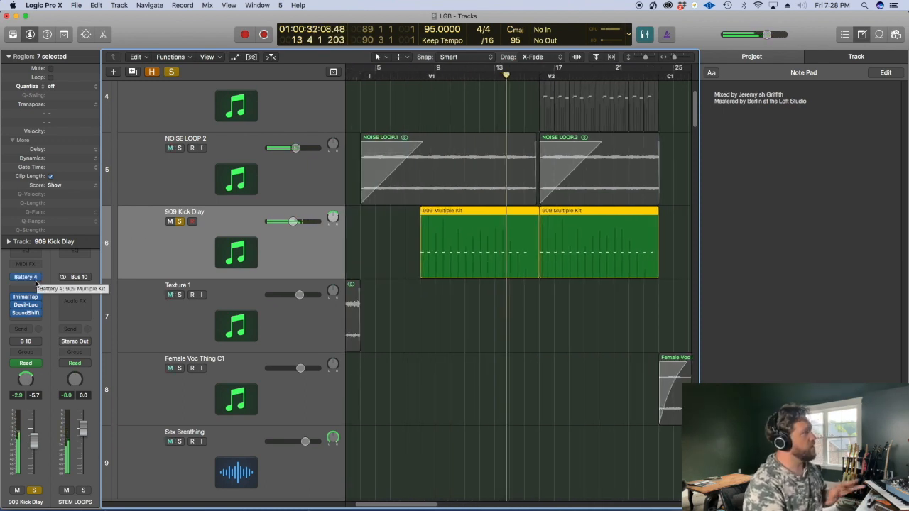
Restart the soloed 909 Kick Dlay part at bar 8 and toggle its Devil-Loc effect to compare the sound
{"action": "left_click", "coordinate": [419, 299]}
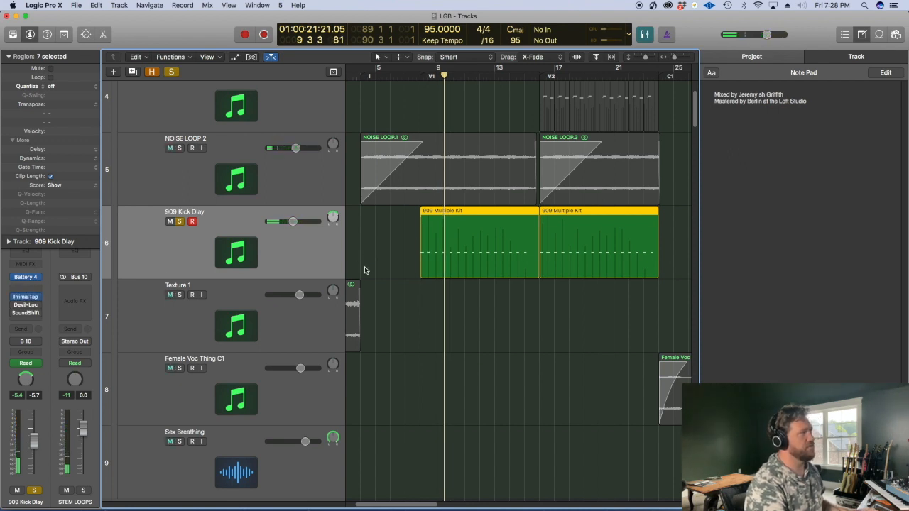
{"action": "left_click", "coordinate": [419, 297]}
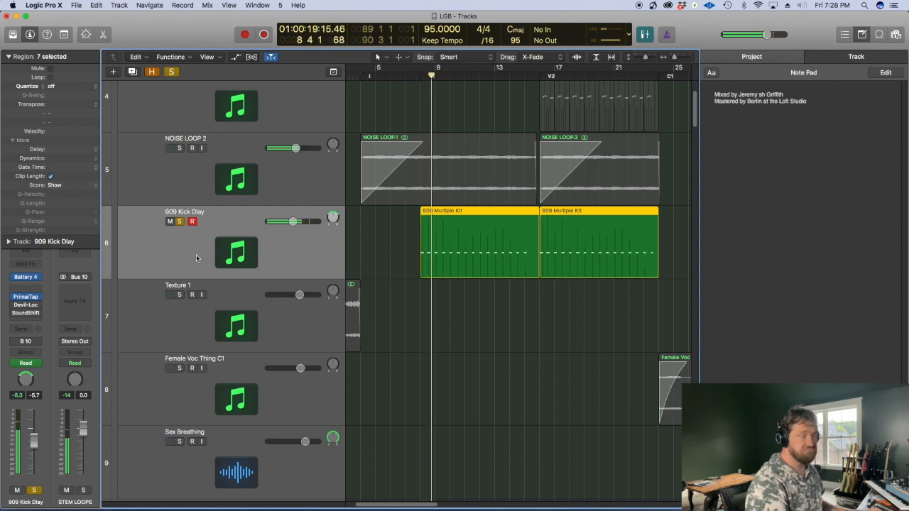
{"action": "left_click", "coordinate": [16, 307]}
{"action": "left_click", "coordinate": [15, 306]}
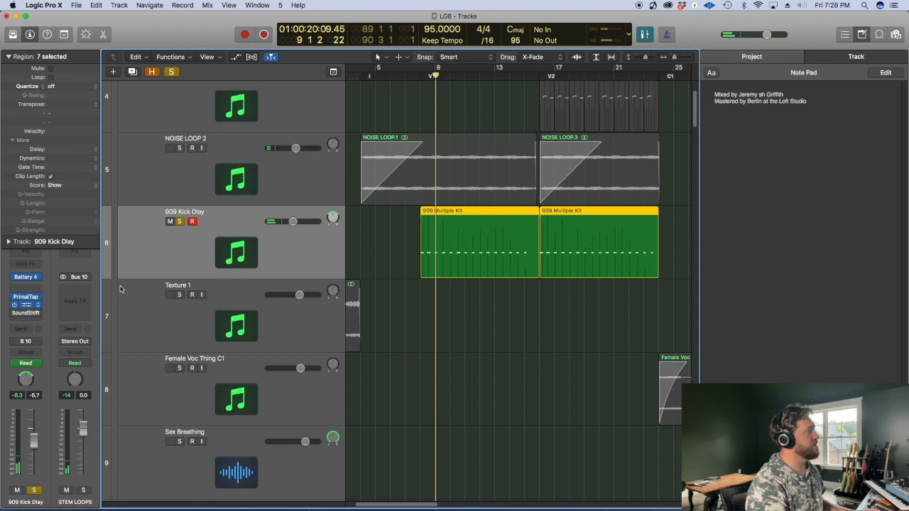
Play the soloed 909 Kick Dlay part with SoundShifter turned on, and show its PitchSemitones automation to examine the pitch changes
{"action": "key", "text": "space"}
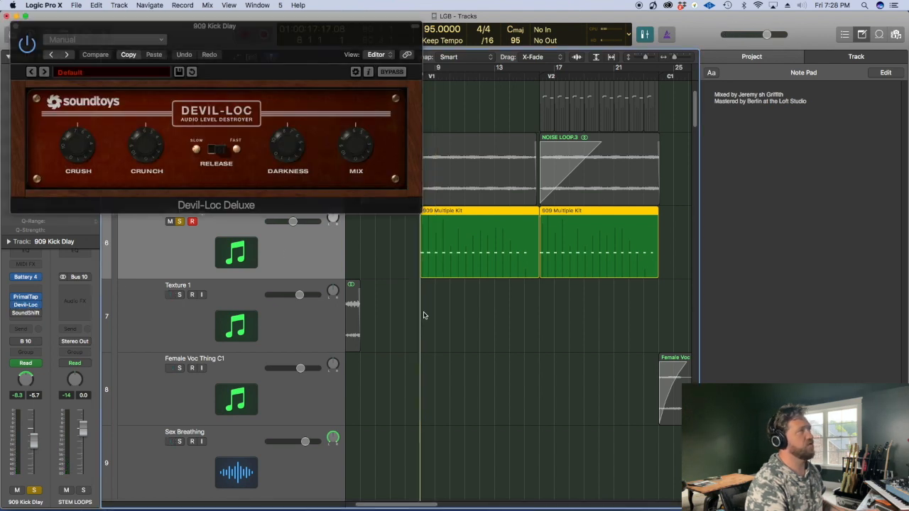
{"action": "key", "text": "space"}
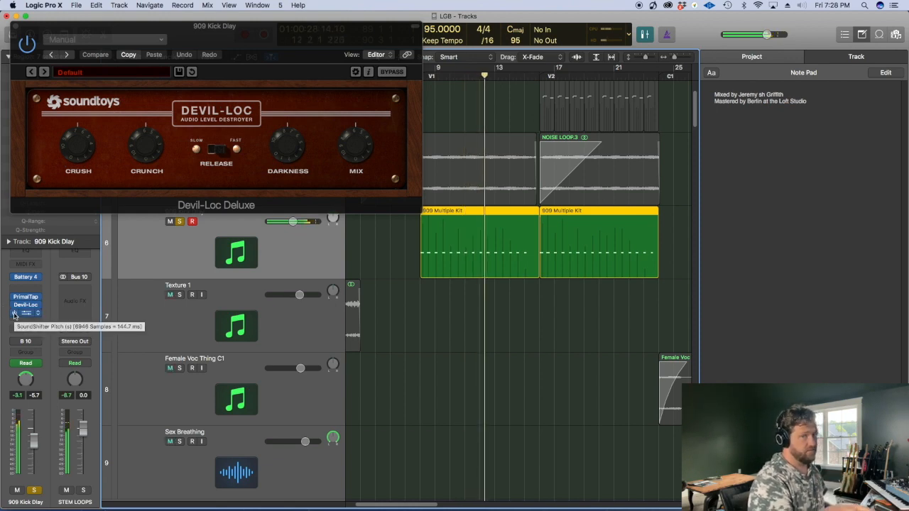
{"action": "key", "text": "a"}
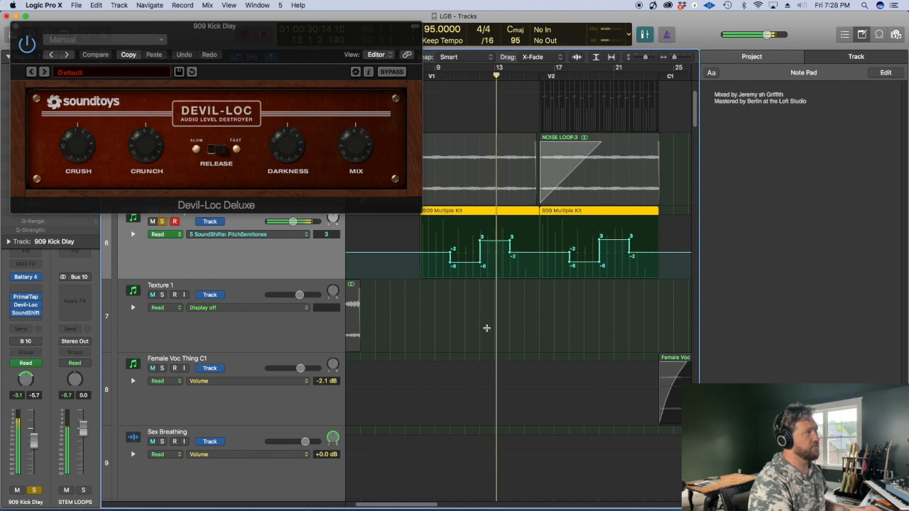
{"action": "key", "text": "super+Down"}
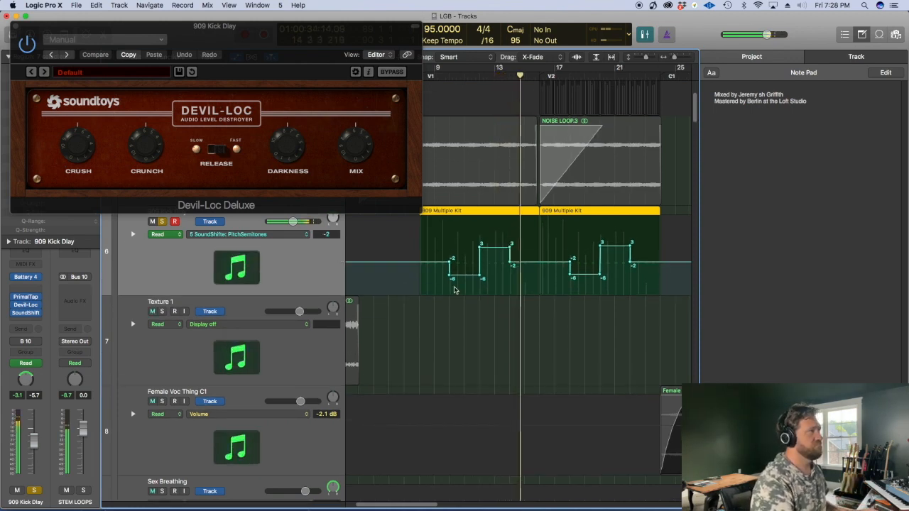
{"action": "left_click", "coordinate": [434, 325]}
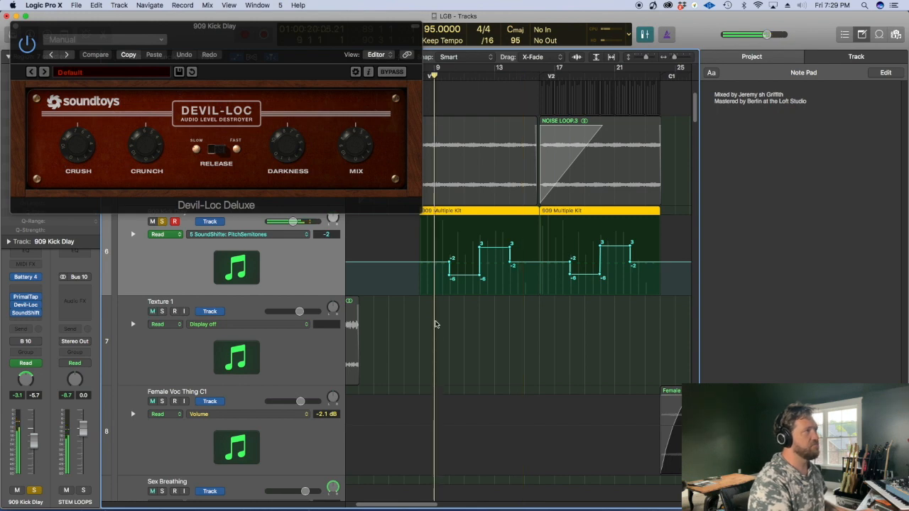
{"action": "key", "text": "super+Up"}
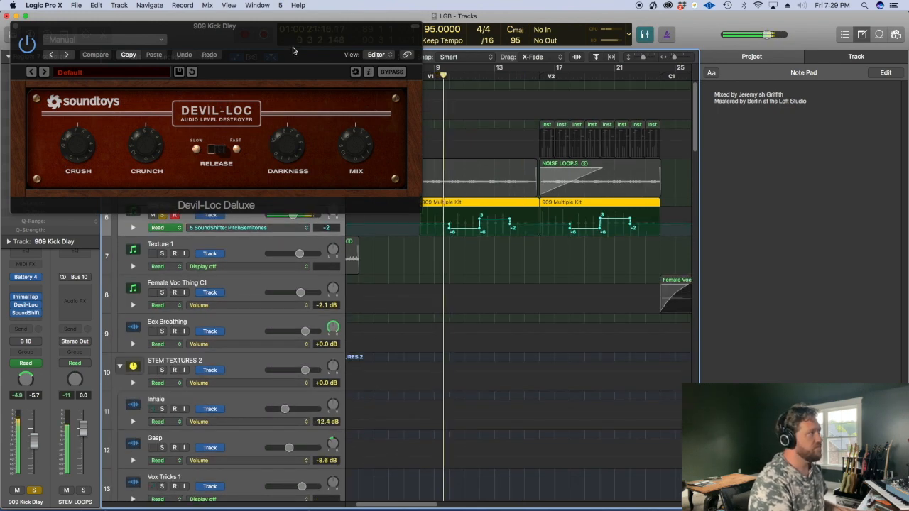
Close the Devil-Loc window, hide the track automation, and turn off the solo on STEM BASS.cm1
{"action": "key", "text": "super+w"}
{"action": "key", "text": "a"}
{"action": "scroll", "coordinate": [277, 154], "scroll_direction": "down", "scroll_amount": 8}
{"action": "scroll", "coordinate": [242, 243], "scroll_direction": "down", "scroll_amount": 10}
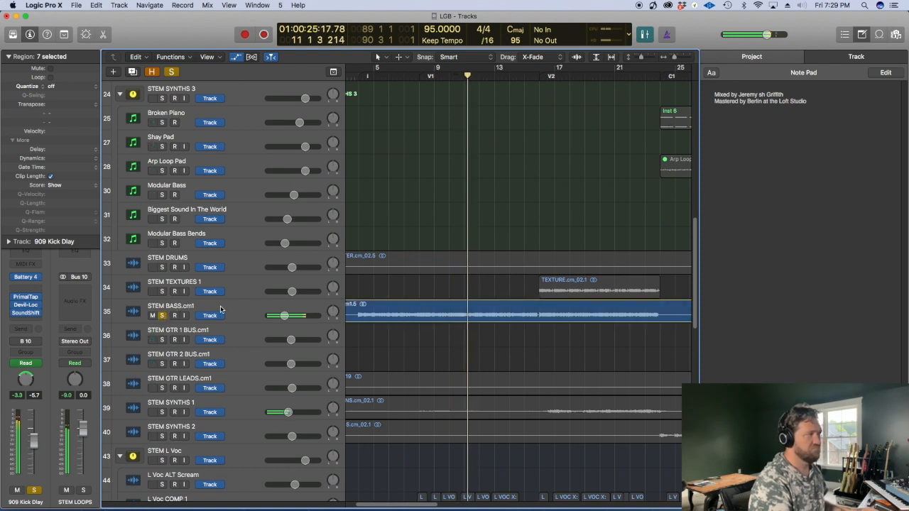
{"action": "left_click", "coordinate": [161, 316]}
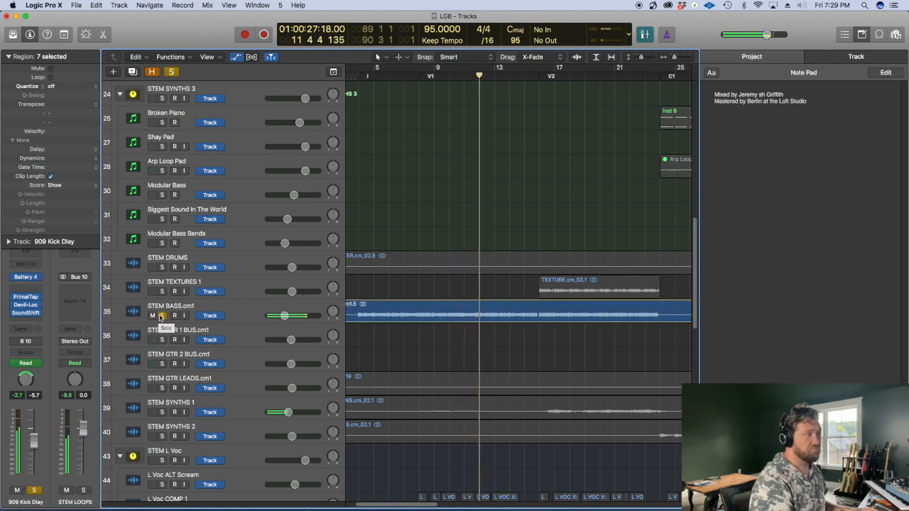
{"action": "key", "text": "space"}
{"action": "left_click", "coordinate": [162, 316]}
{"action": "scroll", "coordinate": [161, 317], "scroll_direction": "up", "scroll_amount": 20}
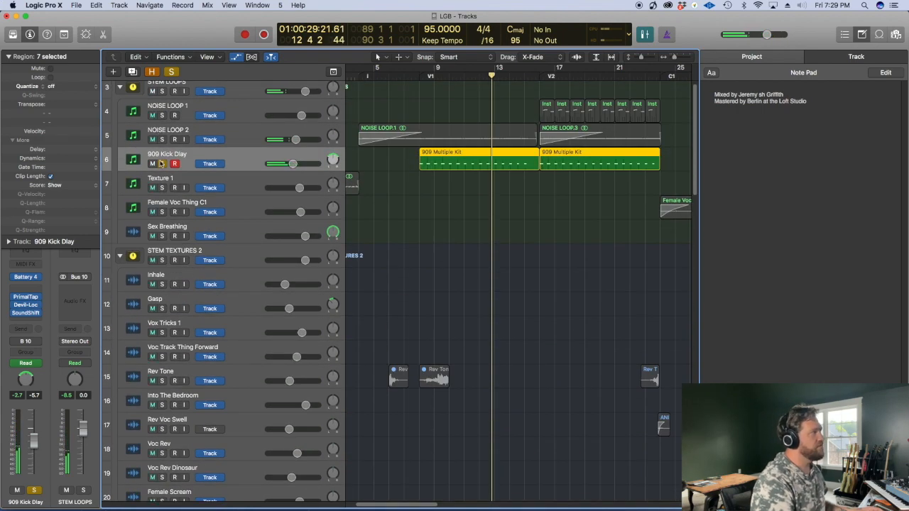
Switch the solo from 909 Kick Dlay to the STEM LOOPS stack and play it from verse 2 at bar 16
{"action": "left_click", "coordinate": [160, 164]}
{"action": "left_click", "coordinate": [161, 91]}
{"action": "left_click", "coordinate": [537, 93], "text": "shift"}
{"action": "scroll", "coordinate": [537, 93], "scroll_direction": "right", "scroll_amount": 5}
{"action": "scroll", "coordinate": [346, 130], "scroll_direction": "up", "scroll_amount": 1}
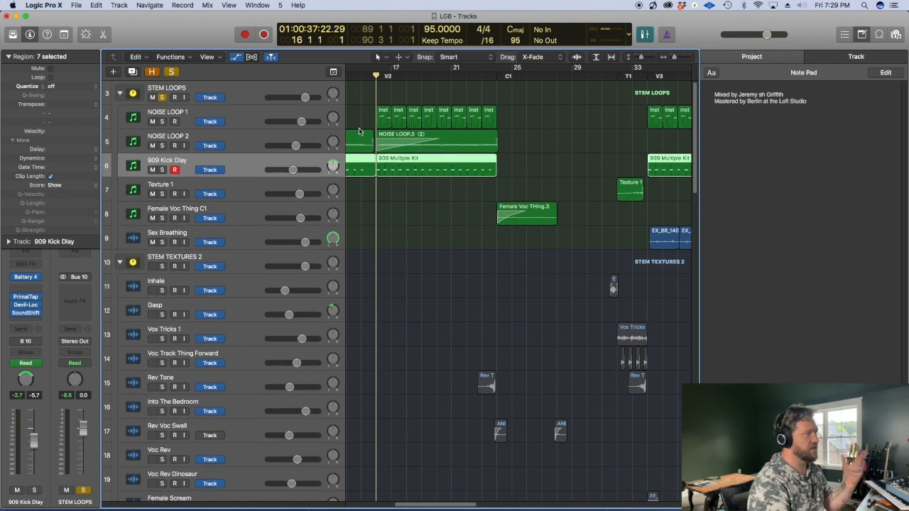
{"action": "key", "text": "space"}
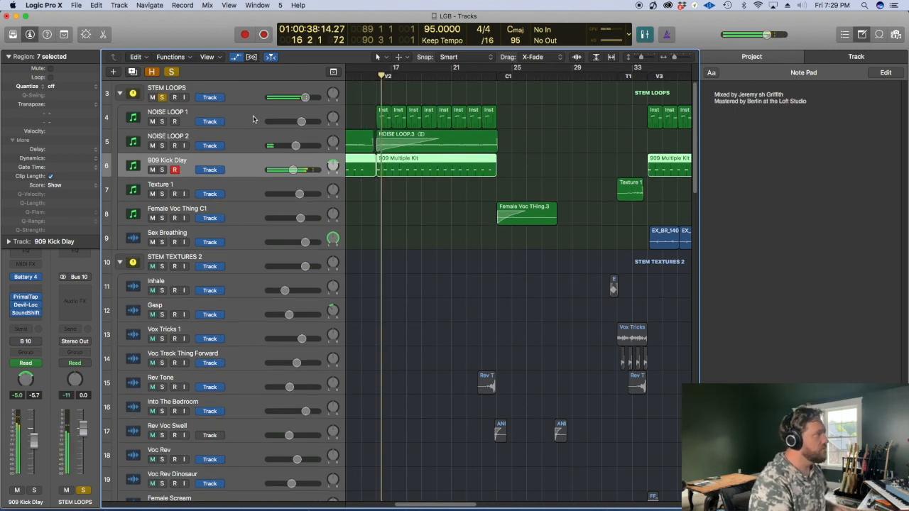
Switch the solo from STEM LOOPS to NOISE LOOP 1 and view the track's Arcade instrument
{"action": "left_click", "coordinate": [240, 124]}
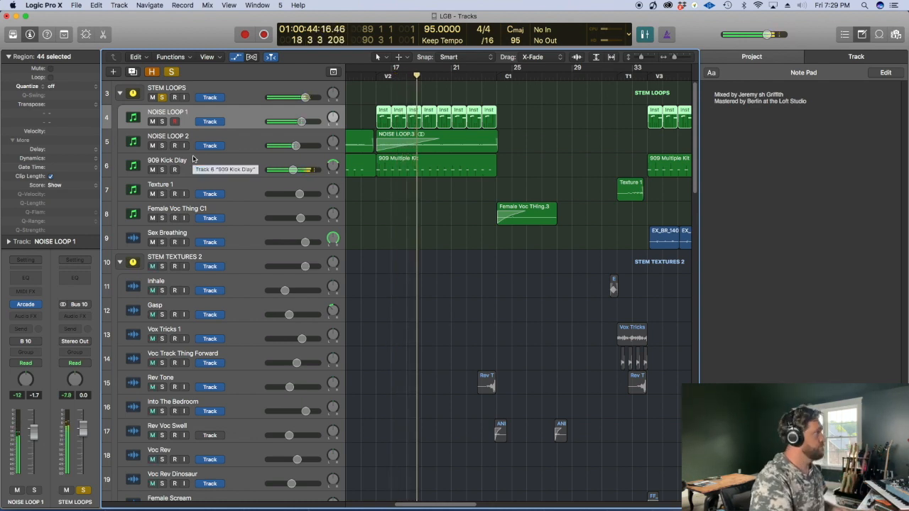
{"action": "left_click", "coordinate": [162, 122]}
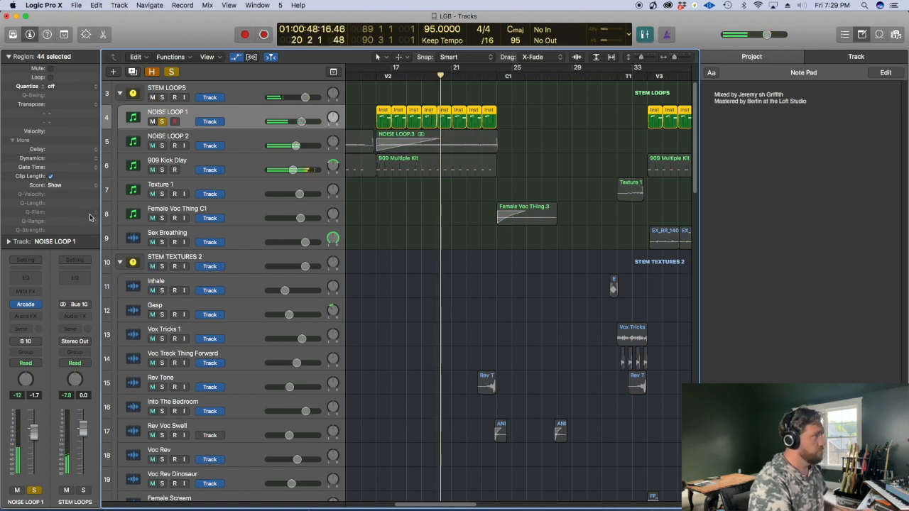
{"action": "mouse_move", "coordinate": [25, 307]}
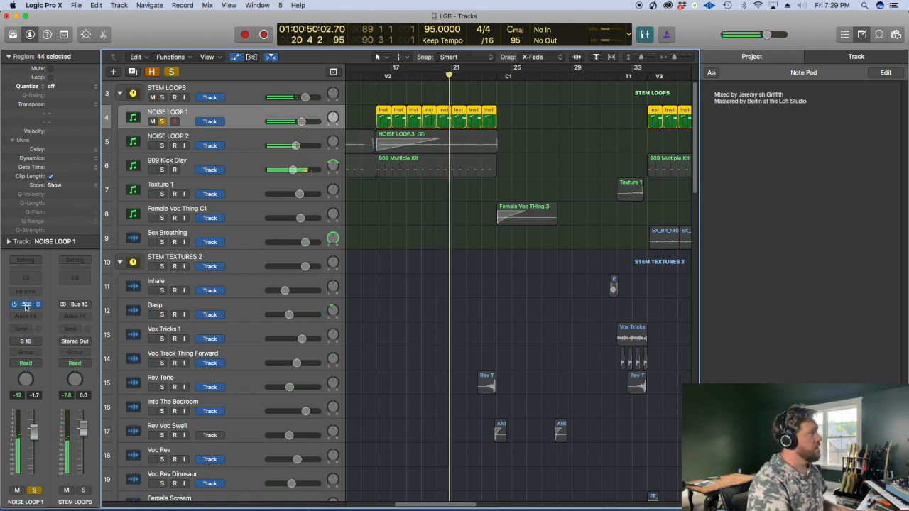
{"action": "left_click", "coordinate": [26, 305]}
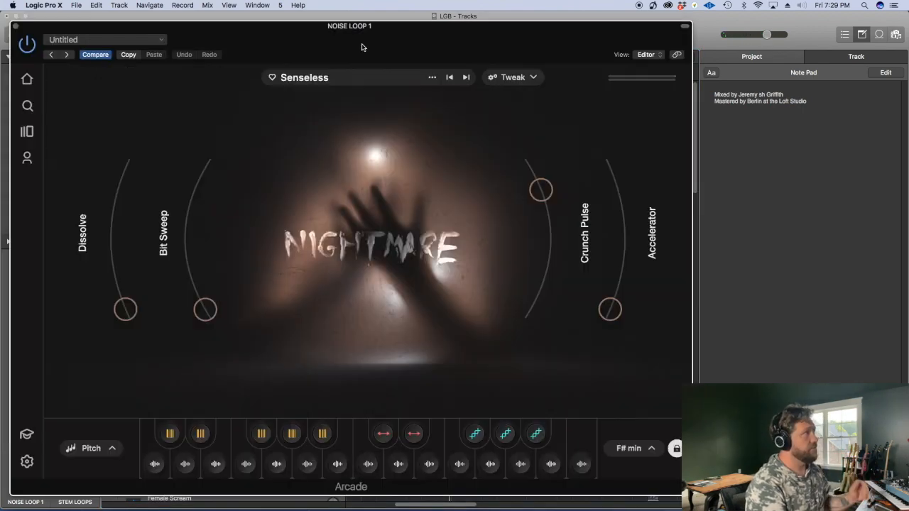
{"action": "left_click_drag", "start_coordinate": [362, 26], "coordinate": [497, 6]}
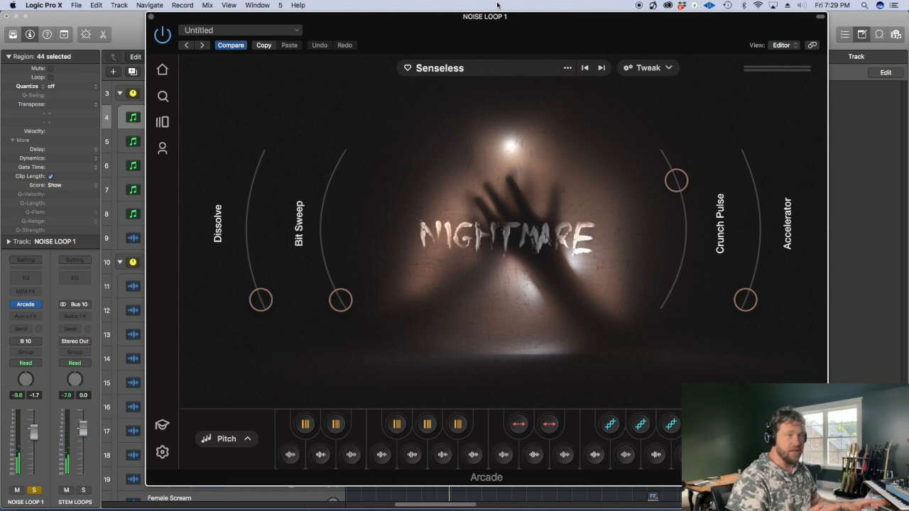
{"action": "key", "text": "super+w"}
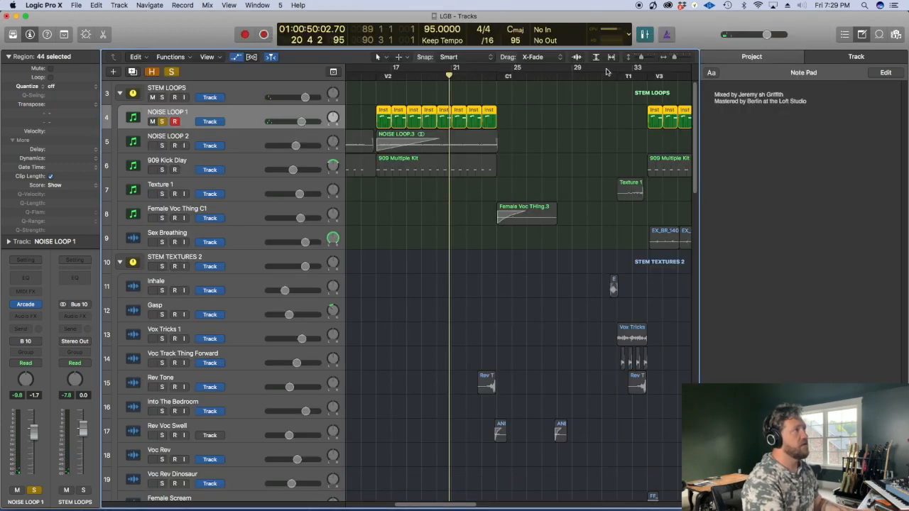
Open the NOISE LOOP 1 regions in the Piano Roll and play them to examine the notes that trigger the loop
{"action": "key", "text": "p"}
{"action": "scroll", "coordinate": [384, 436], "scroll_direction": "left", "scroll_amount": 3}
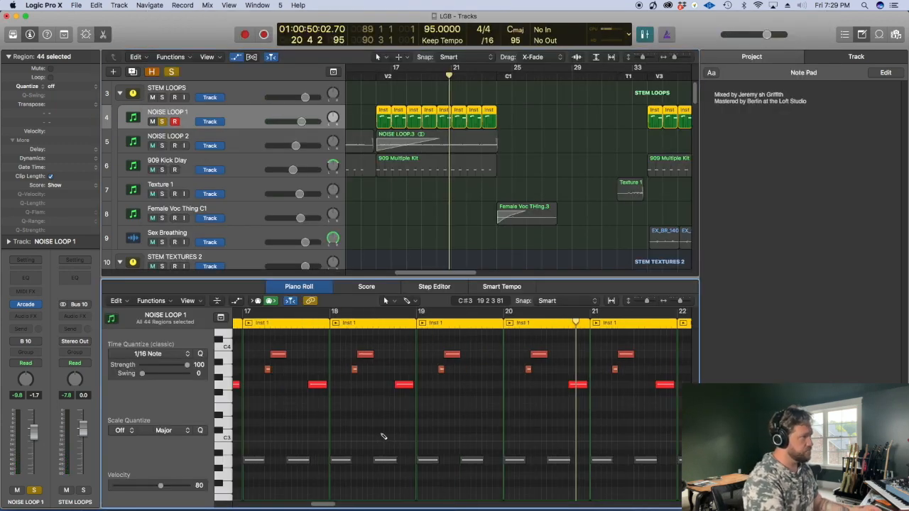
{"action": "scroll", "coordinate": [382, 436], "scroll_direction": "down", "scroll_amount": 5}
{"action": "scroll", "coordinate": [381, 436], "scroll_direction": "left", "scroll_amount": 5}
{"action": "scroll", "coordinate": [381, 436], "scroll_direction": "left", "scroll_amount": 5}
{"action": "scroll", "coordinate": [475, 426], "scroll_direction": "right", "scroll_amount": 4}
{"action": "left_click", "coordinate": [402, 387], "text": "shift"}
{"action": "key", "text": "space"}
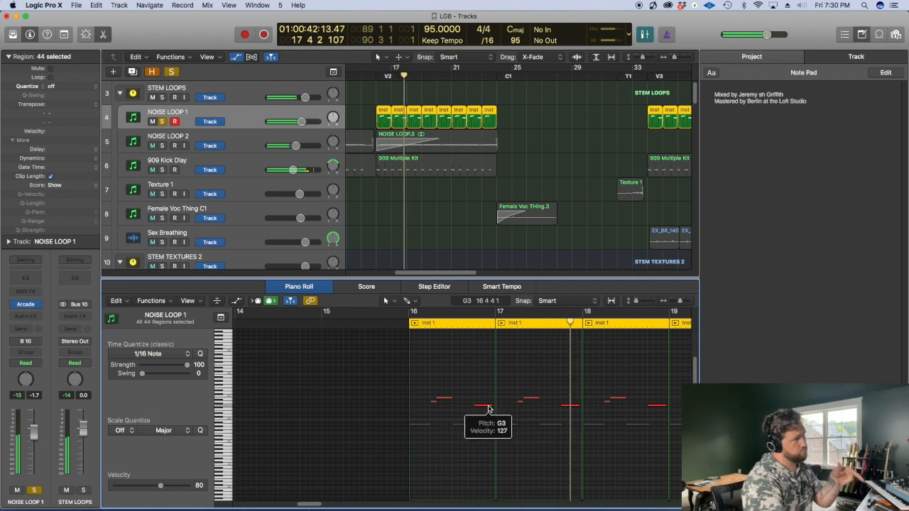
Switch the solo from NOISE LOOP 1 back to STEM LOOPS, and hide the Piano Roll, track automation and Note Pad
{"action": "left_click", "coordinate": [161, 97]}
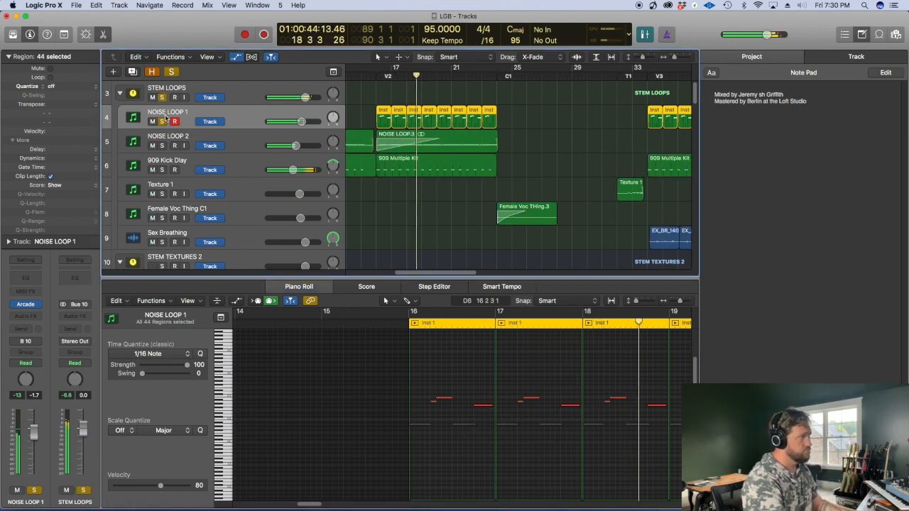
{"action": "key", "text": "super+Left"}
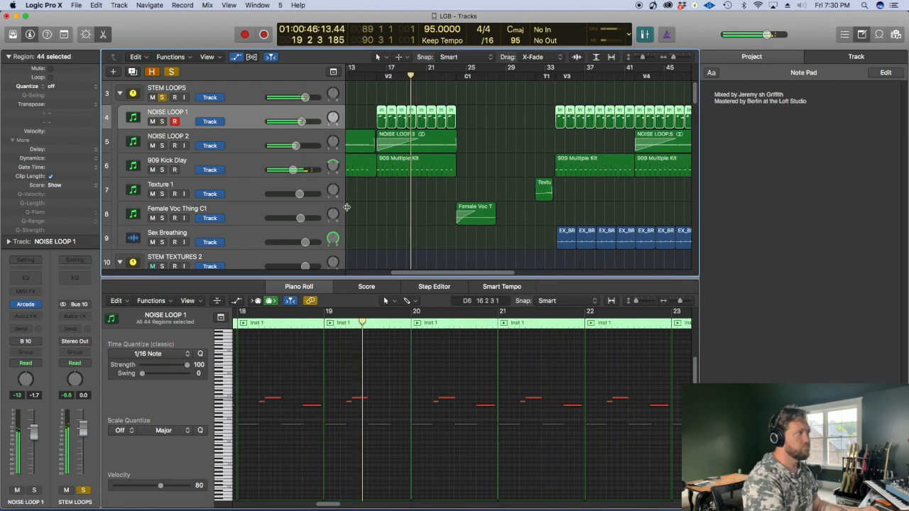
{"action": "key", "text": "a"}
{"action": "key", "text": "x"}
{"action": "key", "text": "x"}
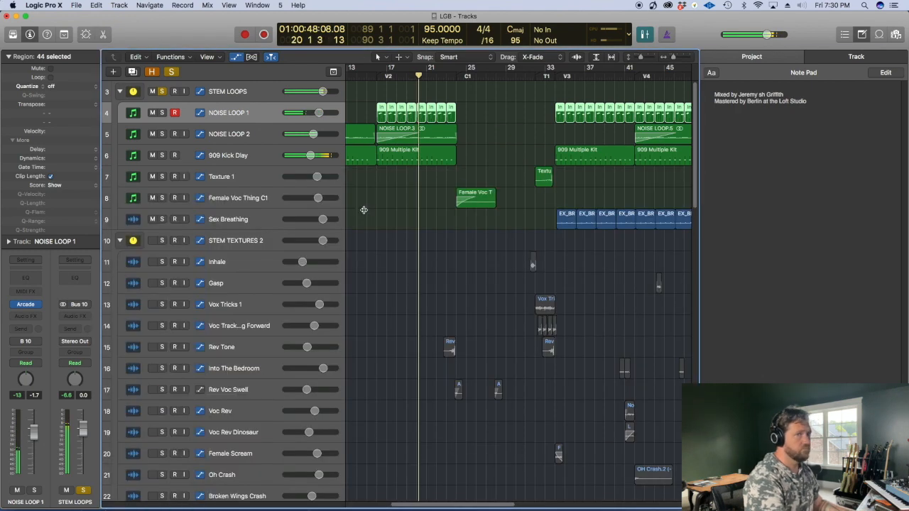
{"action": "key", "text": "alt+super+p"}
{"action": "key", "text": "super+Right"}
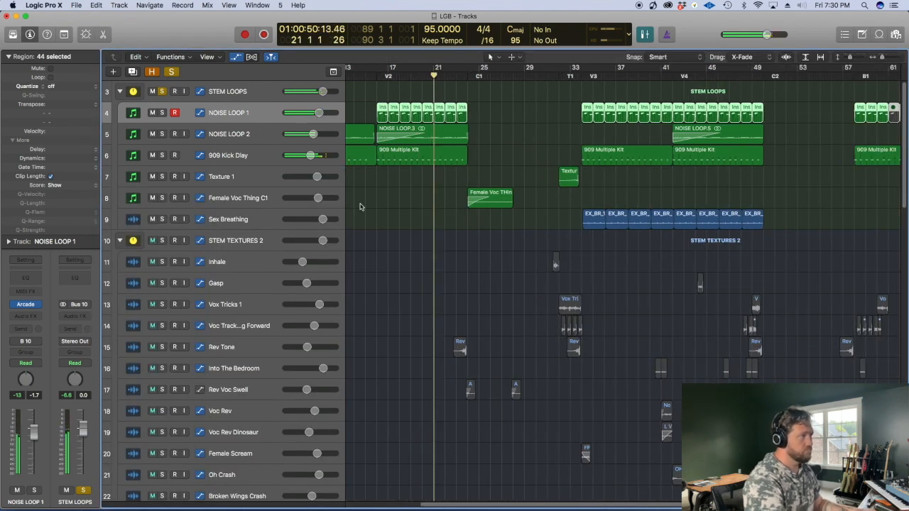
Move the solo from STEM LOOPS to STEM SYNTHS 3 and place the playhead at chorus 1, bar 24
{"action": "left_click", "coordinate": [162, 92]}
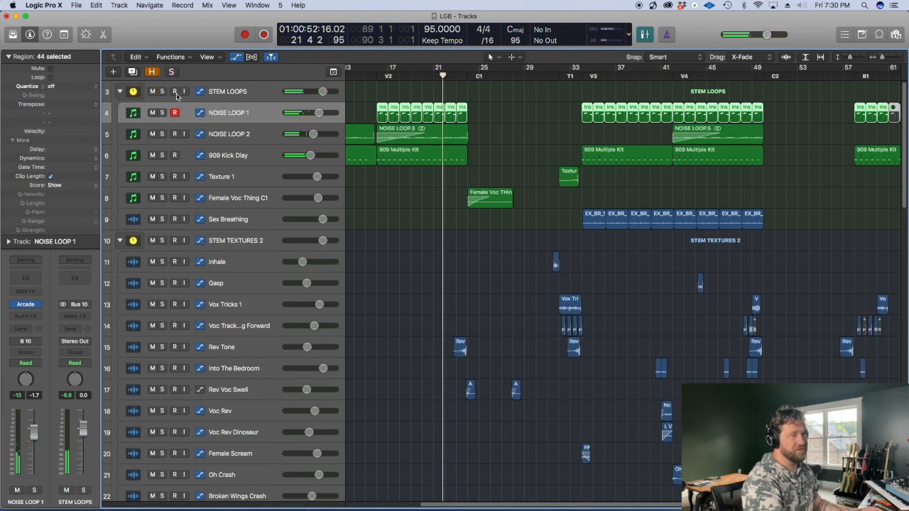
{"action": "scroll", "coordinate": [174, 94], "scroll_direction": "down", "scroll_amount": 10}
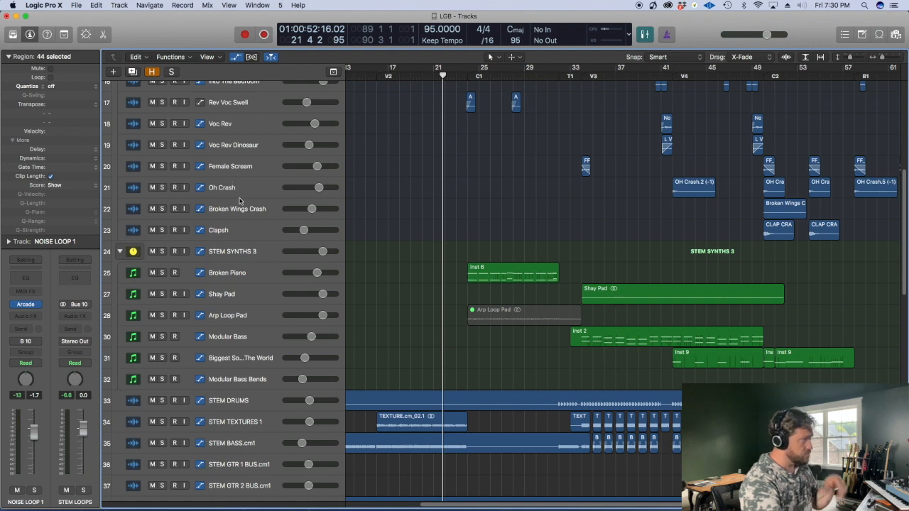
{"action": "left_click", "coordinate": [161, 251]}
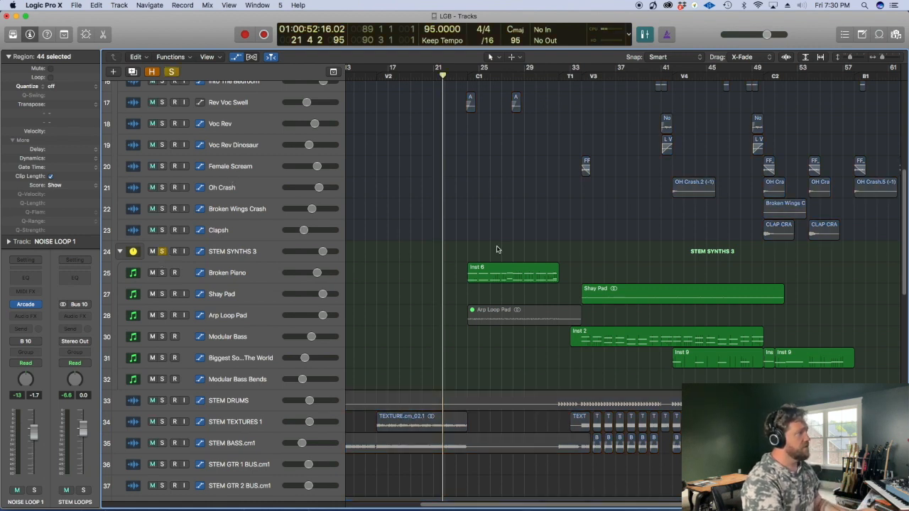
{"action": "left_click", "coordinate": [468, 249]}
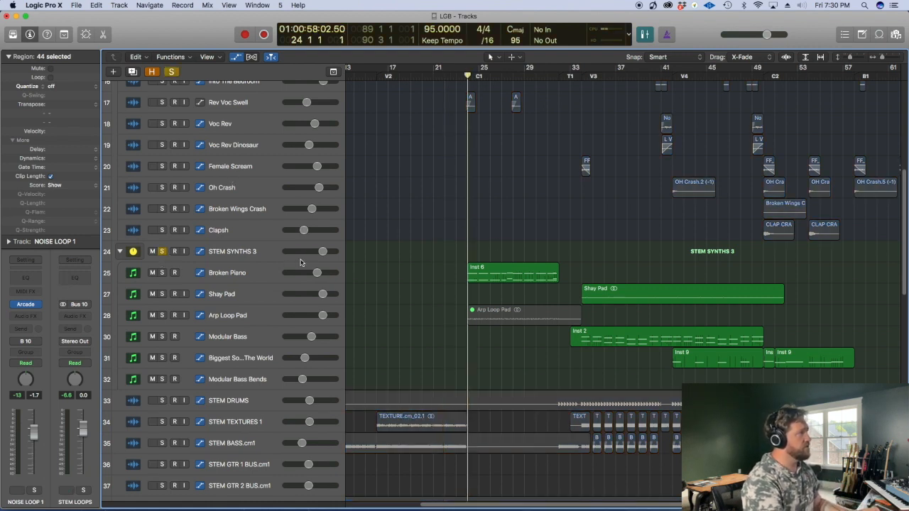
Select the Broken Piano track, view its Kontakt 5 instrument, and close the open plug-in windows
{"action": "left_click", "coordinate": [252, 272]}
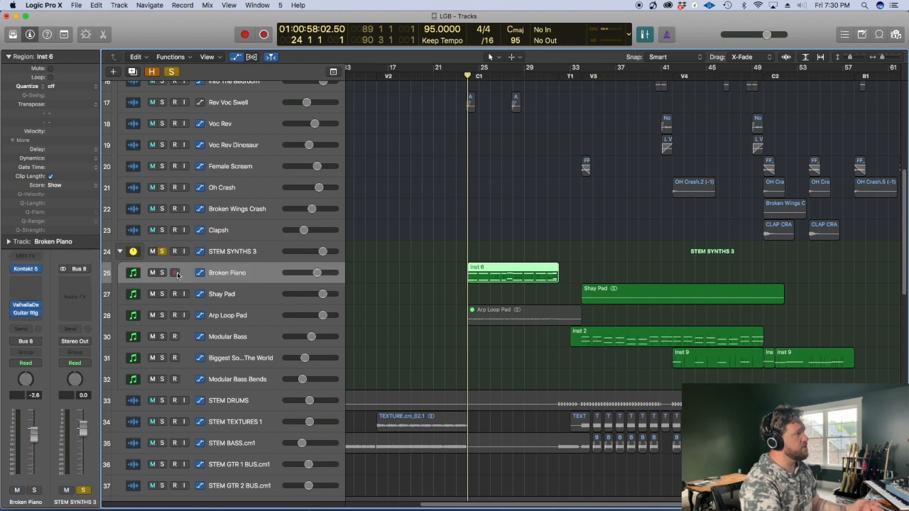
{"action": "left_click", "coordinate": [25, 271]}
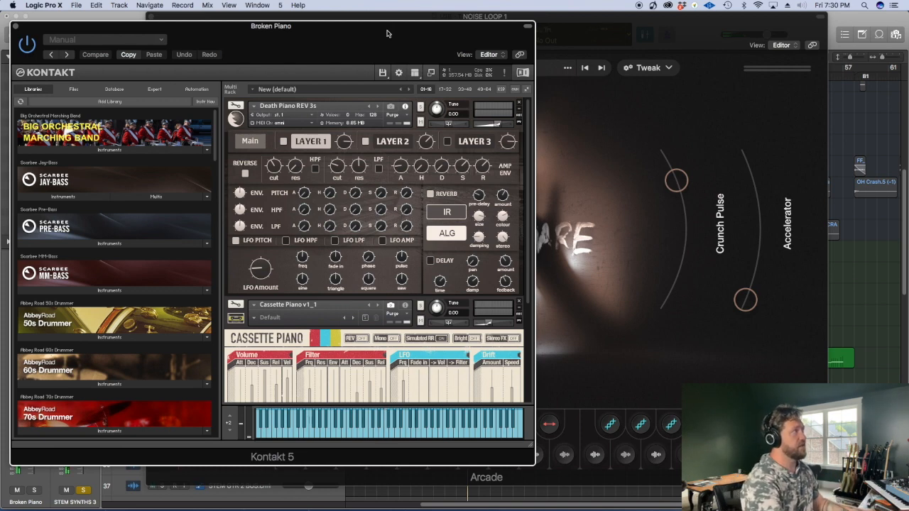
{"action": "key", "text": "super+w"}
{"action": "key", "text": "super+w"}
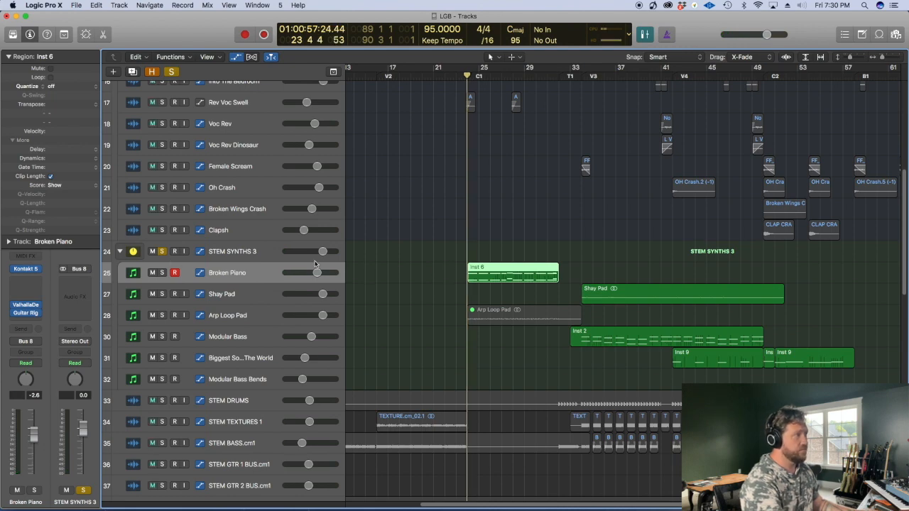
Play the soloed STEM SYNTHS 3 part through chorus 1, toggling the solo on STEM L Voc to compare it with the vocals
{"action": "scroll", "coordinate": [385, 281], "scroll_direction": "down", "scroll_amount": 10}
{"action": "scroll", "coordinate": [142, 238], "scroll_direction": "up", "scroll_amount": 7}
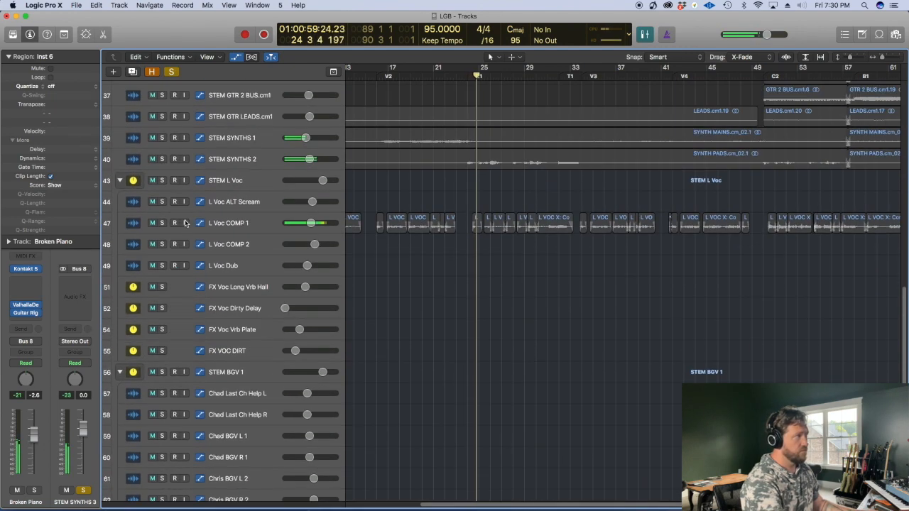
{"action": "scroll", "coordinate": [184, 177], "scroll_direction": "up", "scroll_amount": 7}
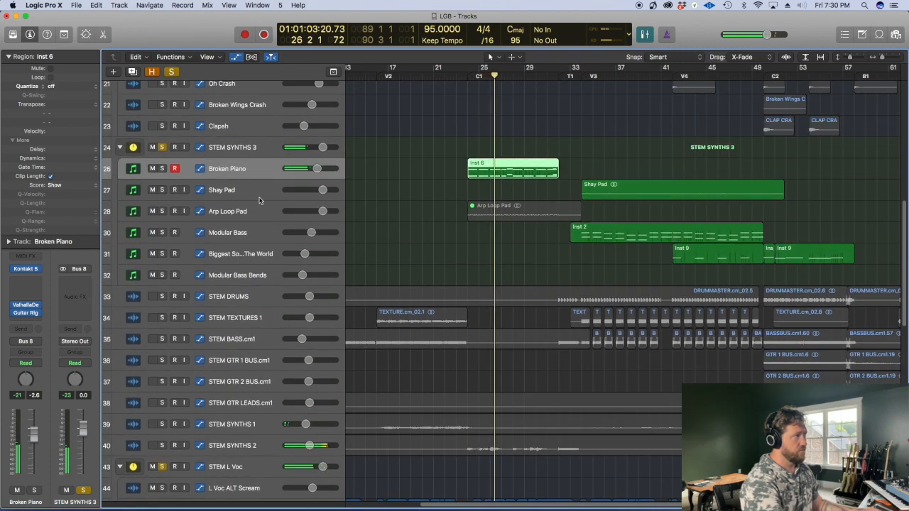
{"action": "key", "text": "super+Up"}
{"action": "key", "text": "super+Up"}
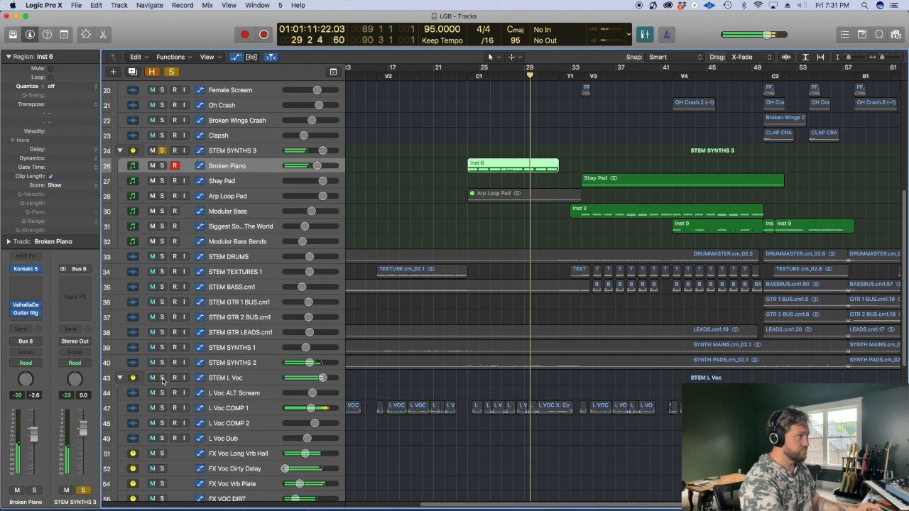
{"action": "left_click", "coordinate": [161, 377]}
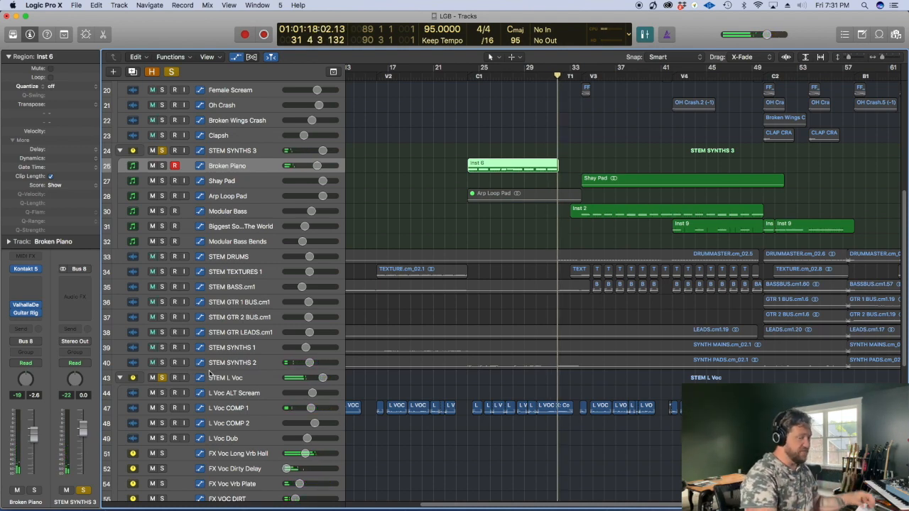
{"action": "left_click", "coordinate": [162, 377]}
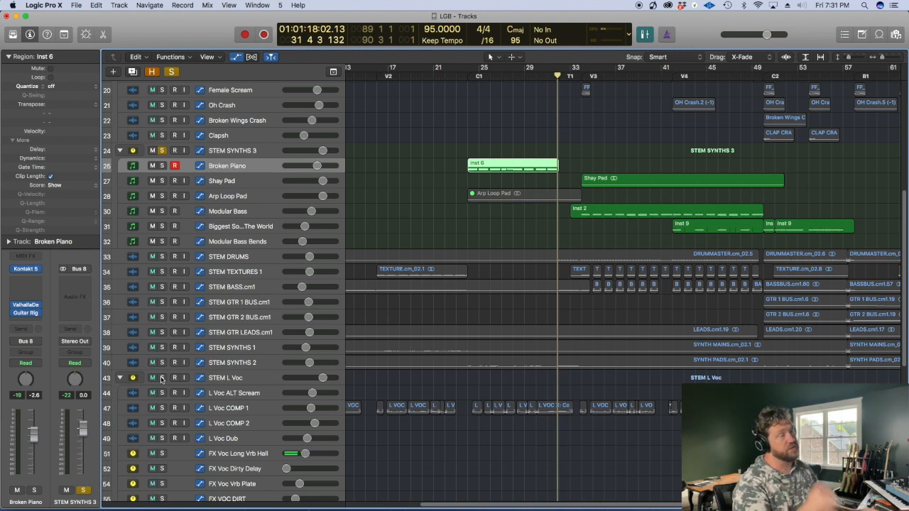
Place the playhead at bar 33, solo STEM L Voc and Stem Manson Voc, and start playback
{"action": "left_click", "coordinate": [567, 169], "text": "shift"}
{"action": "scroll", "coordinate": [469, 215], "scroll_direction": "down", "scroll_amount": 10}
{"action": "scroll", "coordinate": [469, 215], "scroll_direction": "right", "scroll_amount": 5}
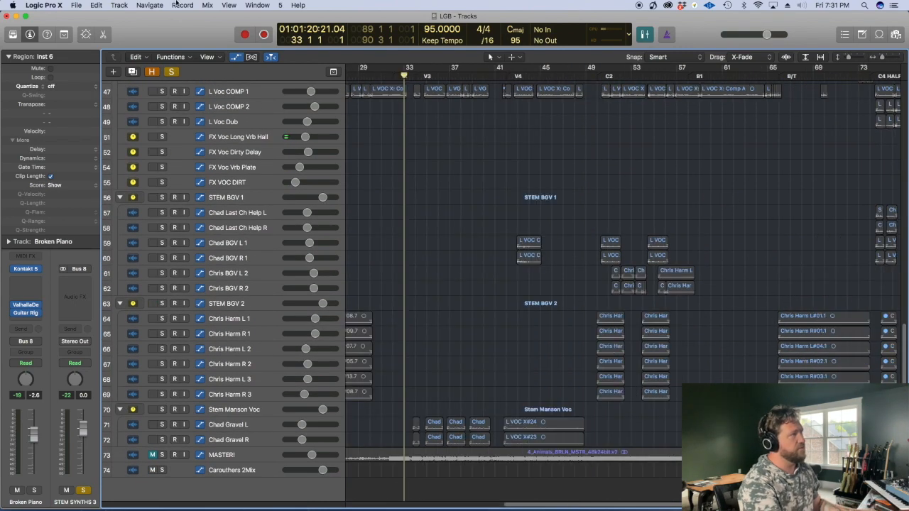
{"action": "key", "text": "super+Up"}
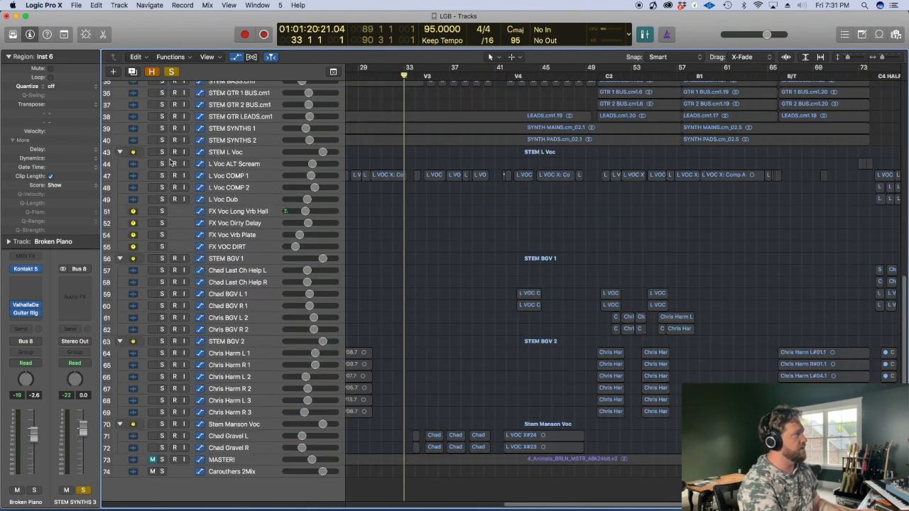
{"action": "left_click", "coordinate": [162, 151]}
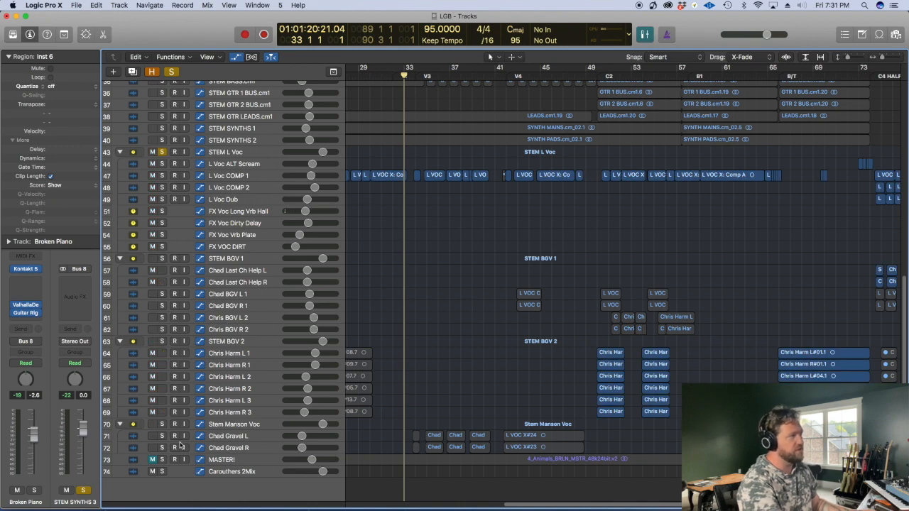
{"action": "left_click", "coordinate": [162, 425]}
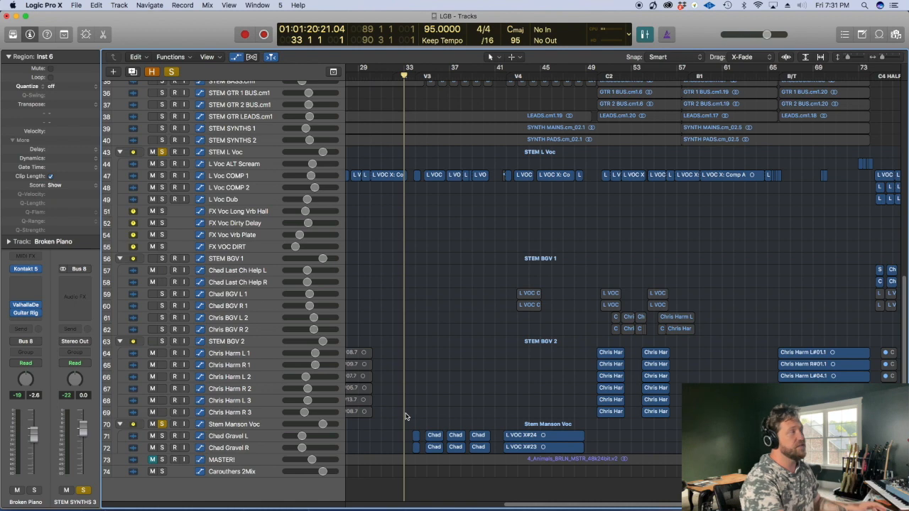
{"action": "key", "text": "space"}
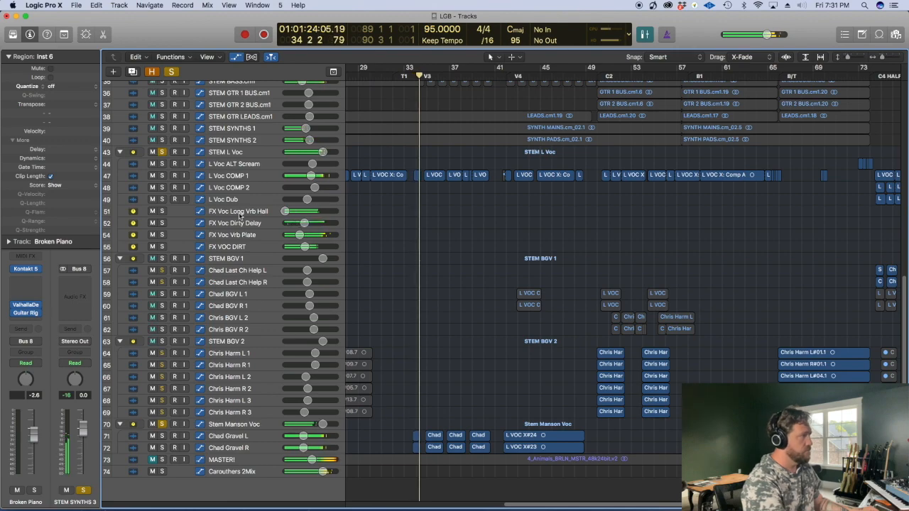
Play the lead and Manson vocal stems through verse 3 without STEM SYNTHS 3, toggling the solo on STEM L Voc
{"action": "key", "text": "super+Up"}
{"action": "key", "text": "super+Up"}
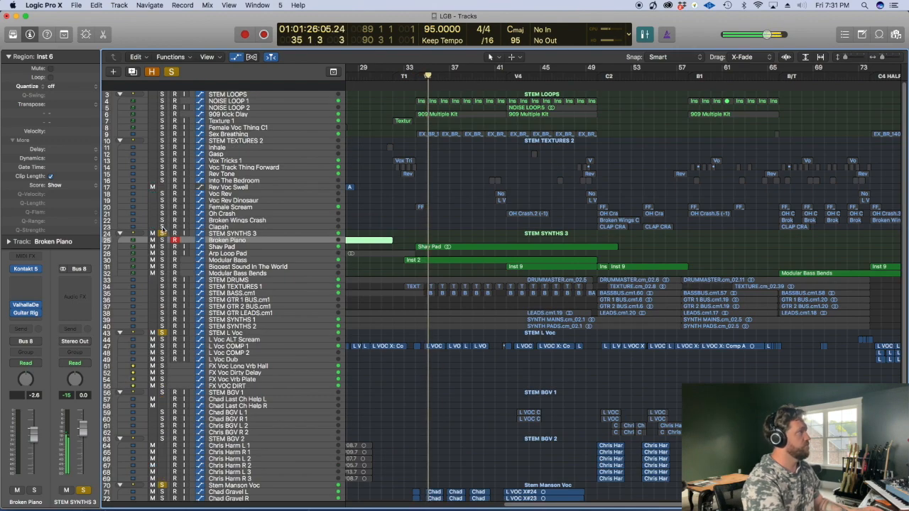
{"action": "key", "text": "super+Down"}
{"action": "key", "text": "super+Down"}
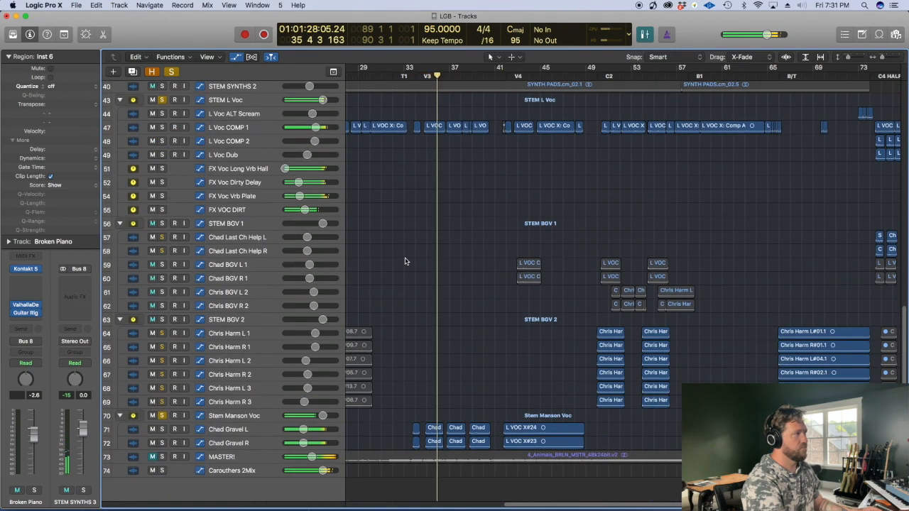
{"action": "key", "text": "super+Up"}
{"action": "key", "text": "super+Up"}
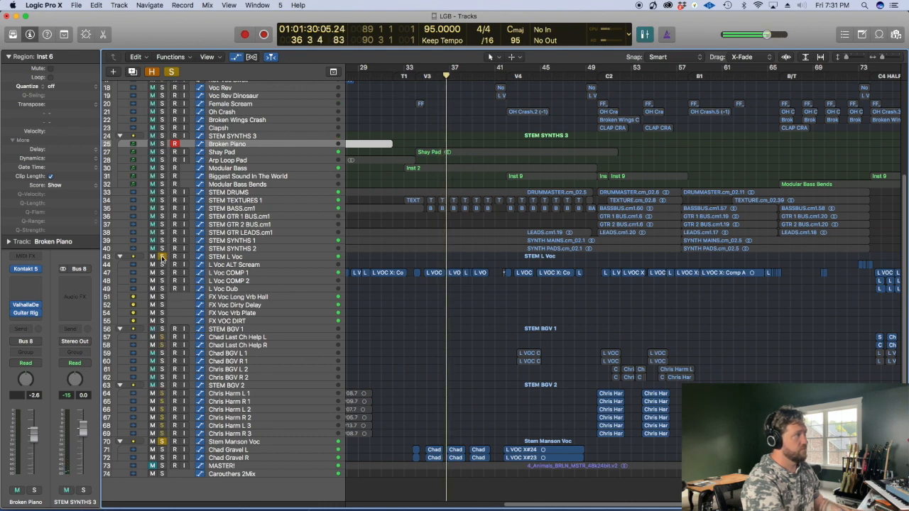
{"action": "left_click", "coordinate": [161, 257]}
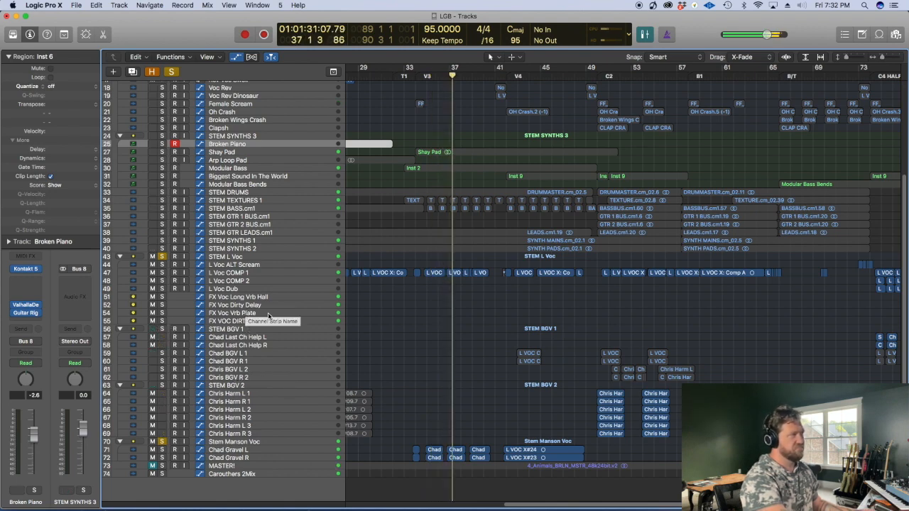
Turn off the solo on STEM L Voc and Stem Manson Voc
{"action": "scroll", "coordinate": [267, 314], "scroll_direction": "down", "scroll_amount": 4}
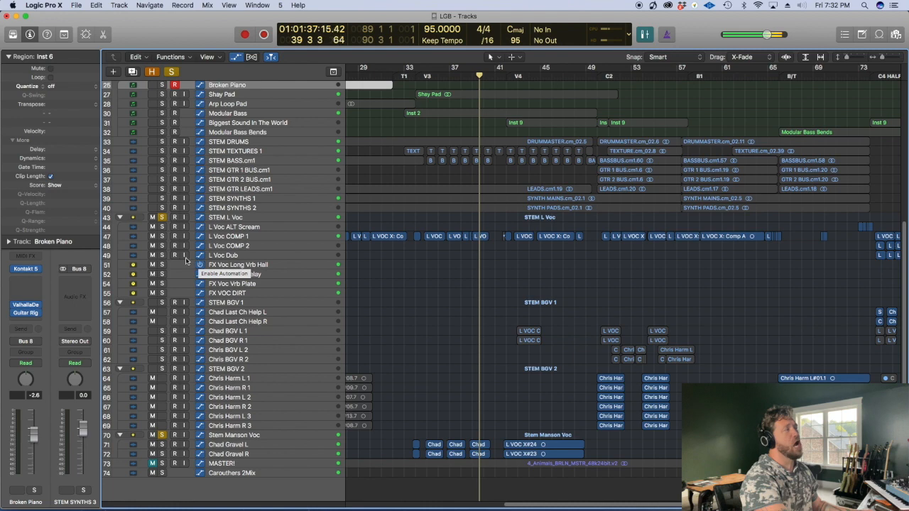
{"action": "left_click", "coordinate": [162, 219]}
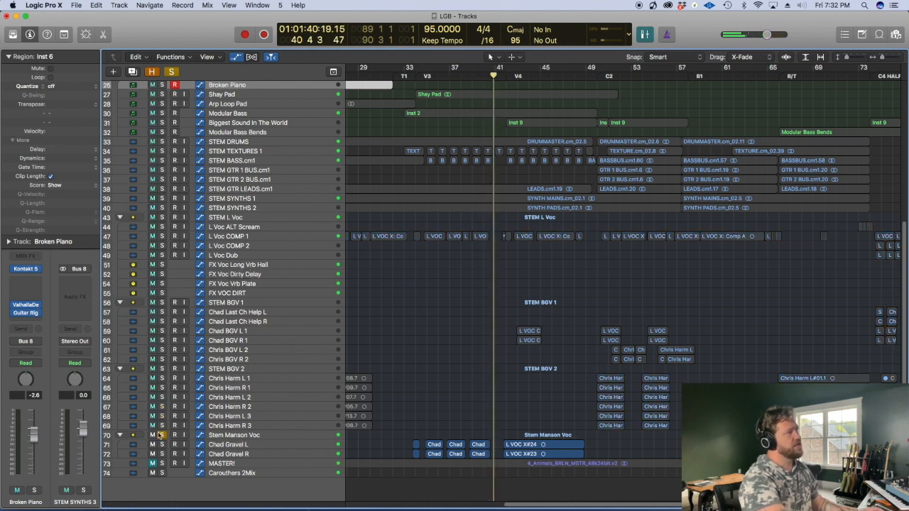
{"action": "left_click", "coordinate": [162, 435]}
Solo STEM SYNTHS 3, STEM TEXTURES 2 and STEM LOOPS, and place the playhead at bar 32
{"action": "scroll", "coordinate": [379, 355], "scroll_direction": "up", "scroll_amount": 5}
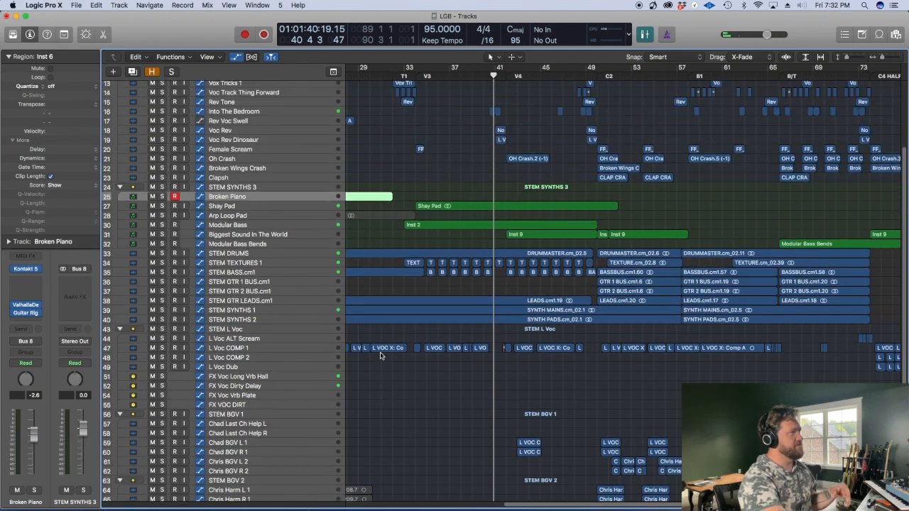
{"action": "scroll", "coordinate": [379, 355], "scroll_direction": "down", "scroll_amount": 5}
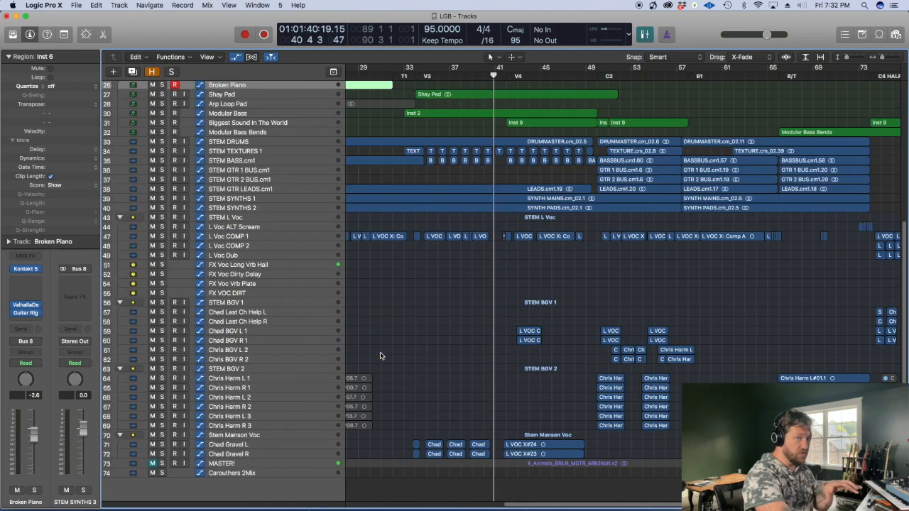
{"action": "scroll", "coordinate": [379, 355], "scroll_direction": "up", "scroll_amount": 8}
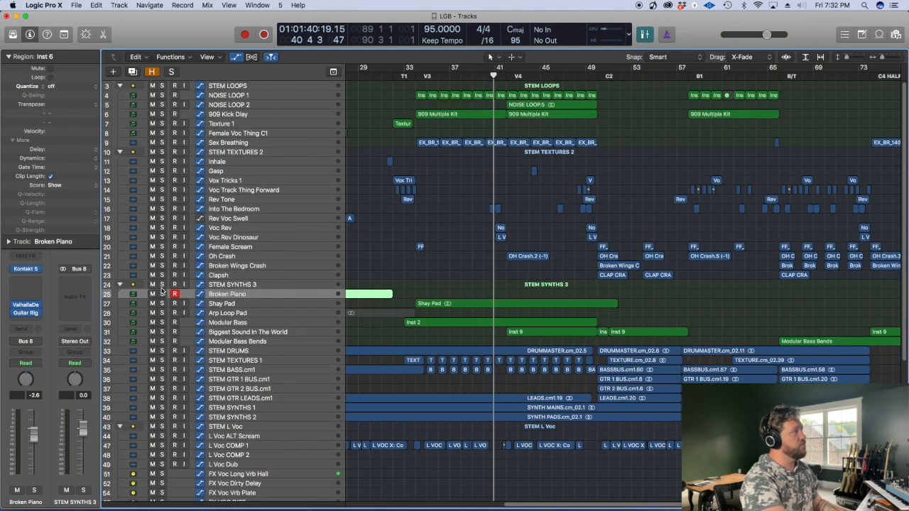
{"action": "left_click", "coordinate": [162, 285]}
{"action": "left_click", "coordinate": [409, 274], "text": "shift"}
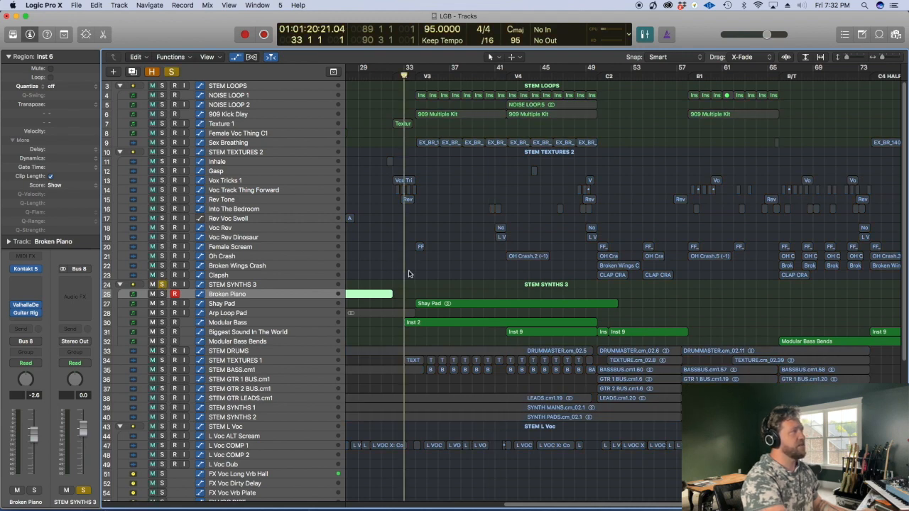
{"action": "left_click", "coordinate": [162, 152]}
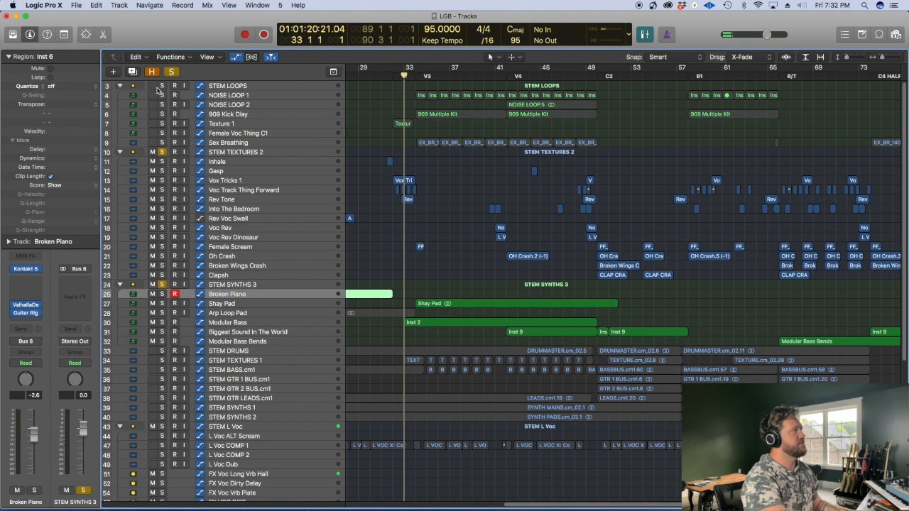
{"action": "left_click", "coordinate": [161, 86]}
{"action": "left_click", "coordinate": [389, 105], "text": "shift"}
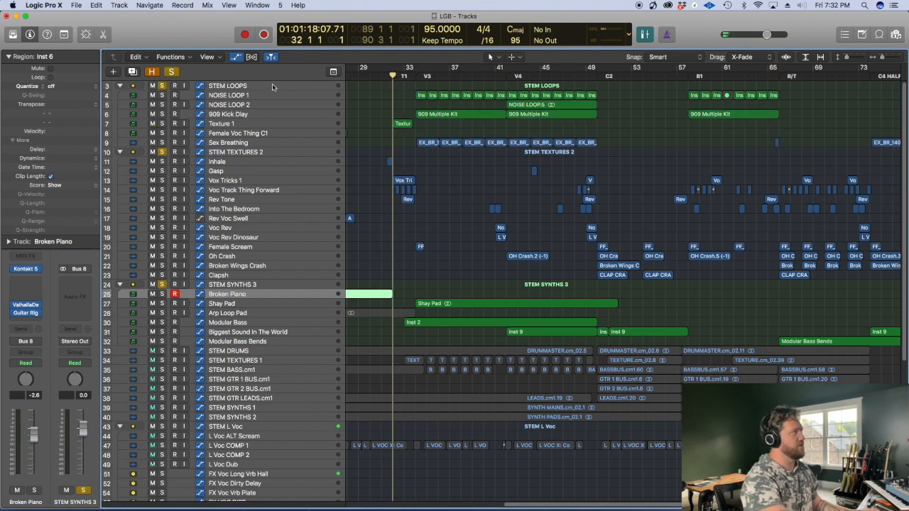
Select the tracks from STEM LOOPS through Modular Bass Bends and play the three soloed stems from bar 32
{"action": "left_click", "coordinate": [263, 86]}
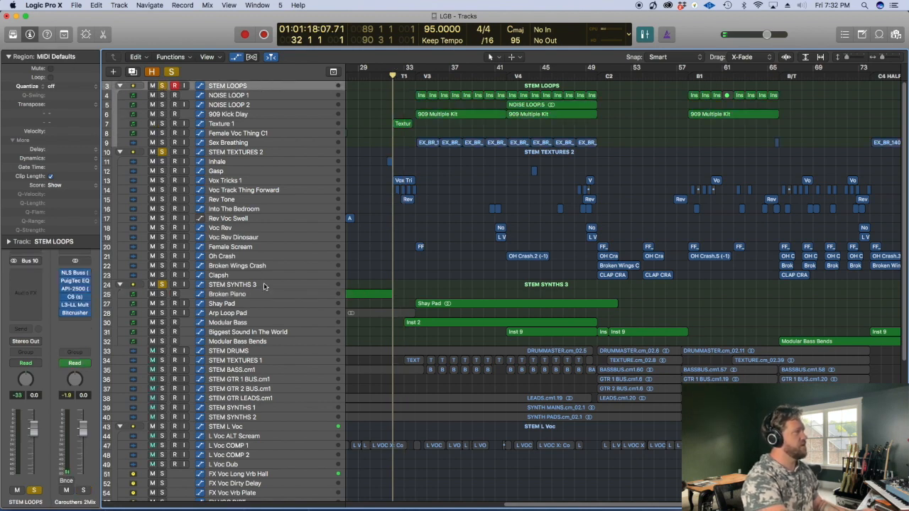
{"action": "left_click", "coordinate": [261, 342], "text": "shift"}
{"action": "left_click", "coordinate": [263, 343], "text": "shift"}
{"action": "scroll", "coordinate": [383, 332], "scroll_direction": "up", "scroll_amount": 4}
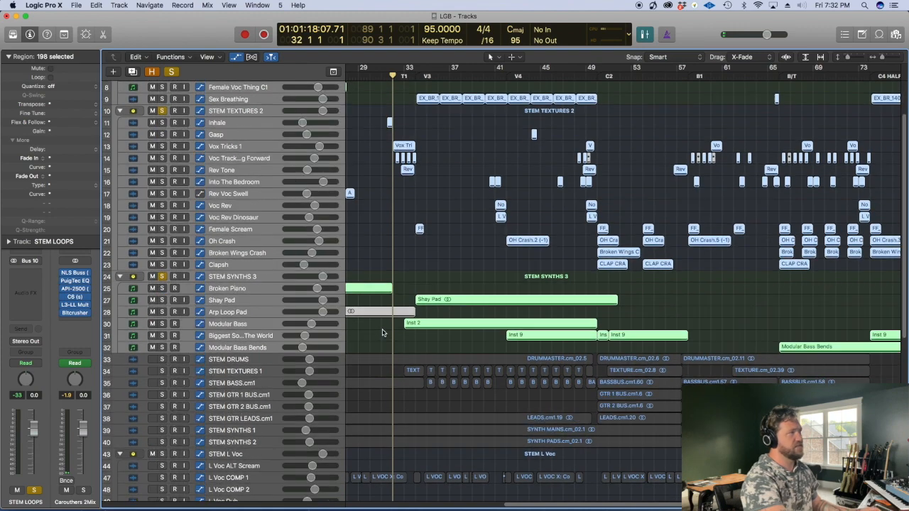
{"action": "scroll", "coordinate": [384, 332], "scroll_direction": "down", "scroll_amount": 4}
{"action": "scroll", "coordinate": [382, 332], "scroll_direction": "down", "scroll_amount": 2}
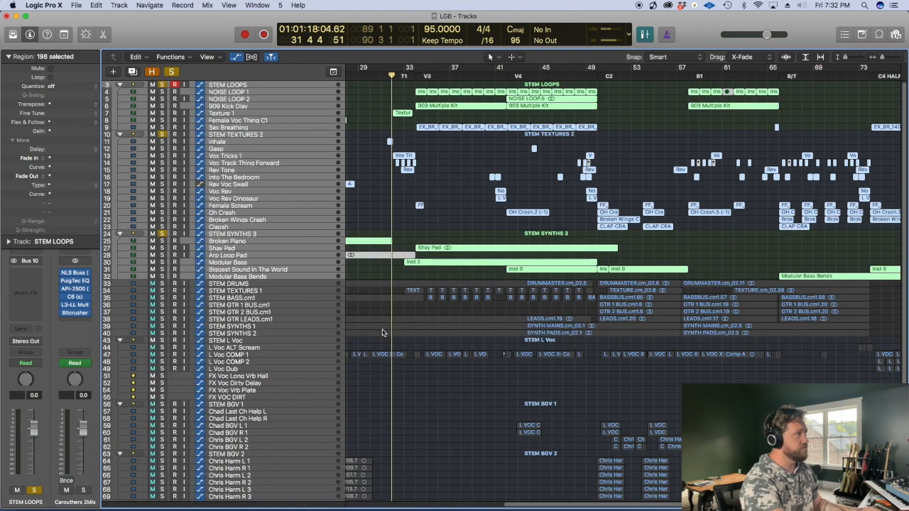
{"action": "scroll", "coordinate": [382, 332], "scroll_direction": "up", "scroll_amount": 3}
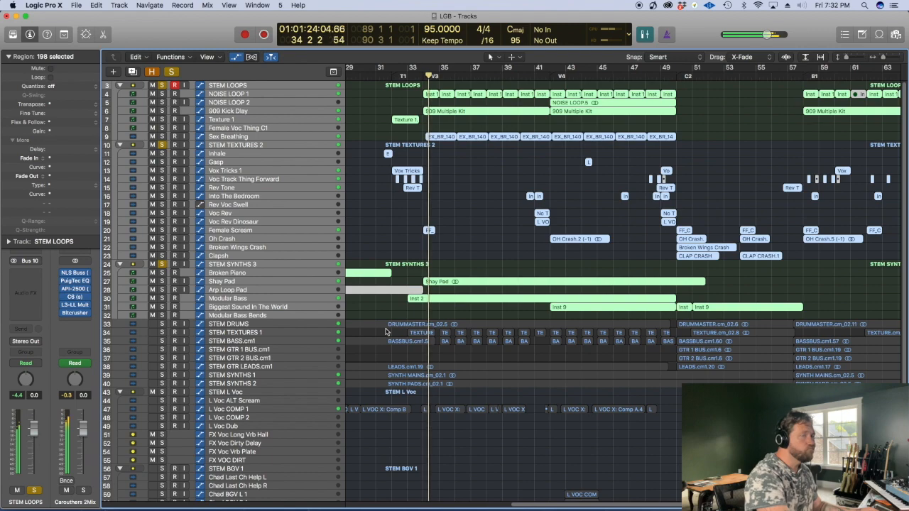
{"action": "scroll", "coordinate": [444, 305], "scroll_direction": "up", "scroll_amount": 3}
{"action": "scroll", "coordinate": [445, 305], "scroll_direction": "up", "scroll_amount": 5}
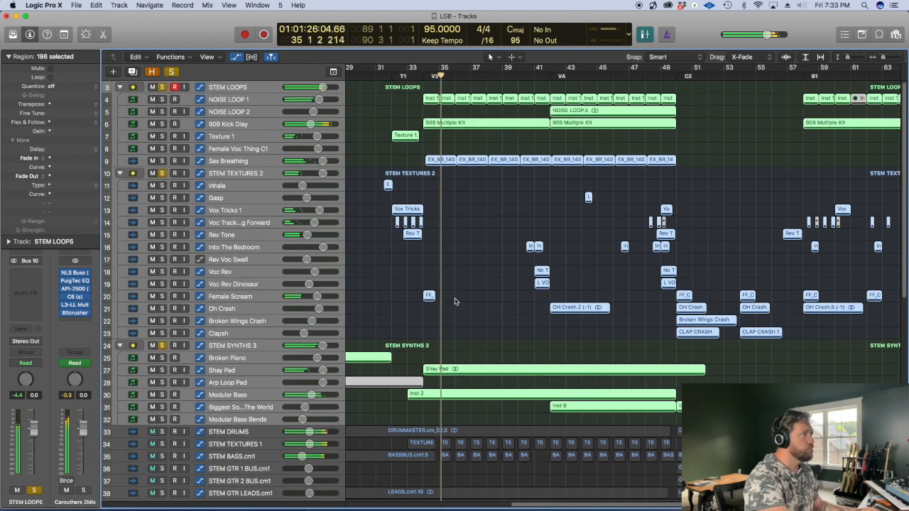
Clear the region selection, select the Sex Breathing track and view its audio waveforms enlarged
{"action": "left_click", "coordinate": [455, 300]}
{"action": "key", "text": "super+Down"}
{"action": "key", "text": "super+Up"}
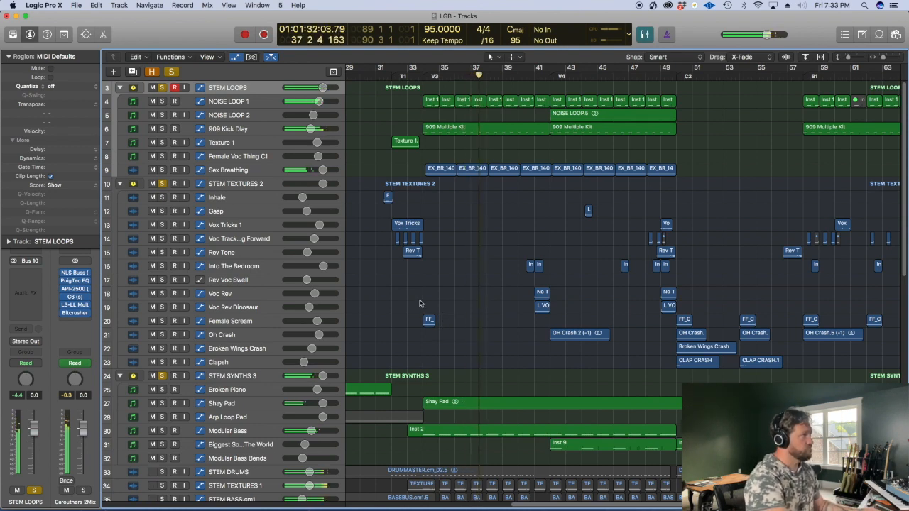
{"action": "key", "text": "super+Down"}
{"action": "key", "text": "super+Down"}
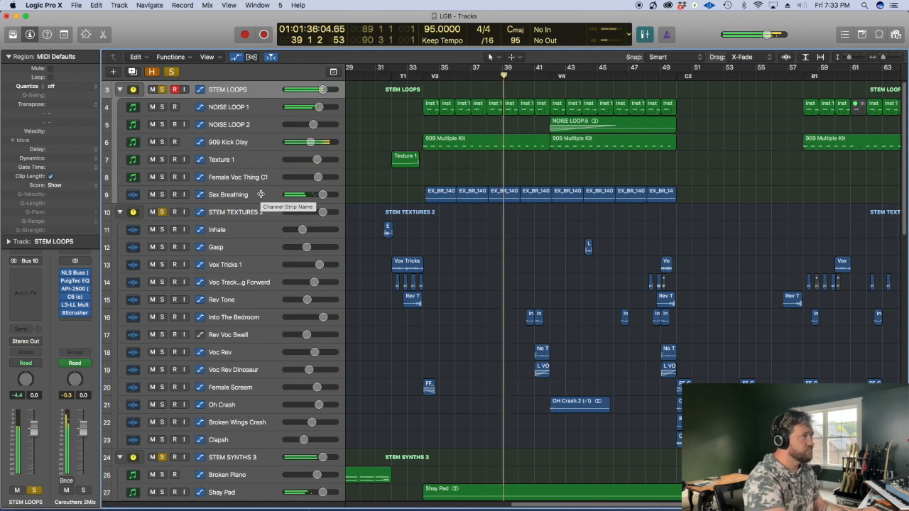
{"action": "left_click", "coordinate": [261, 194]}
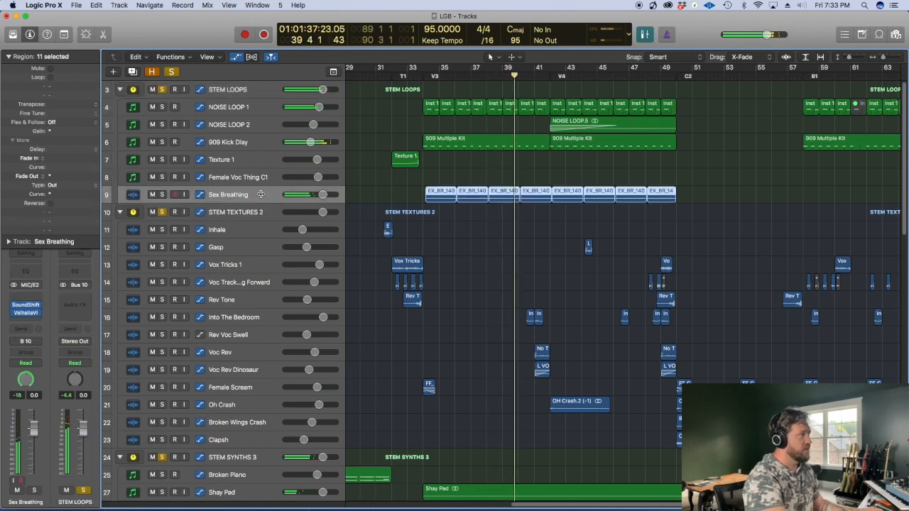
{"action": "key", "text": "ctrl+z"}
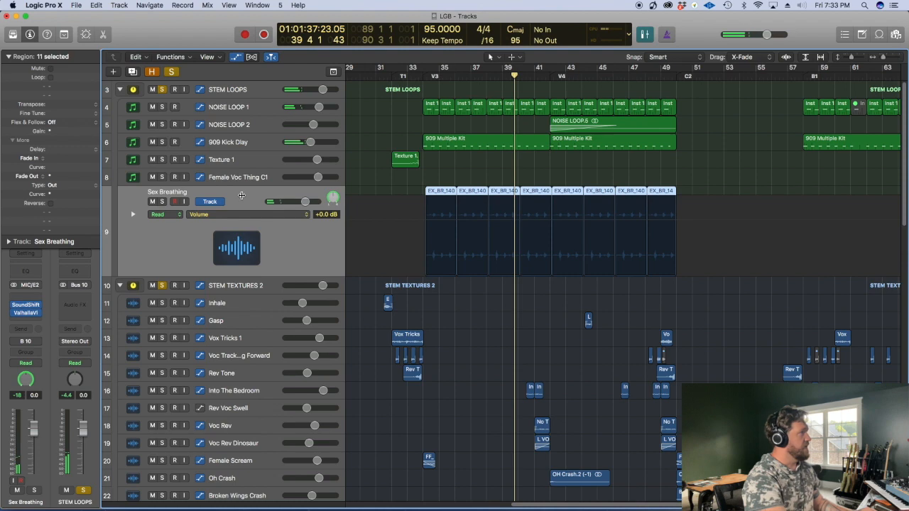
{"action": "key", "text": "ctrl+z"}
{"action": "key", "text": "super+Up"}
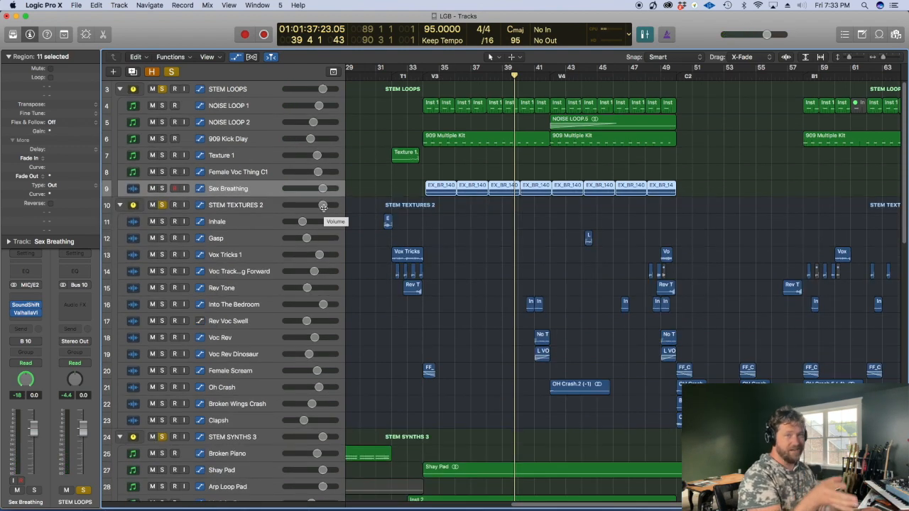
Move the playhead to verse 3, bar 34, and play STEM LOOPS alone with STEM SYNTHS 3 and STEM TEXTURES 2 unsoloed
{"action": "key", "text": "alt+comma"}
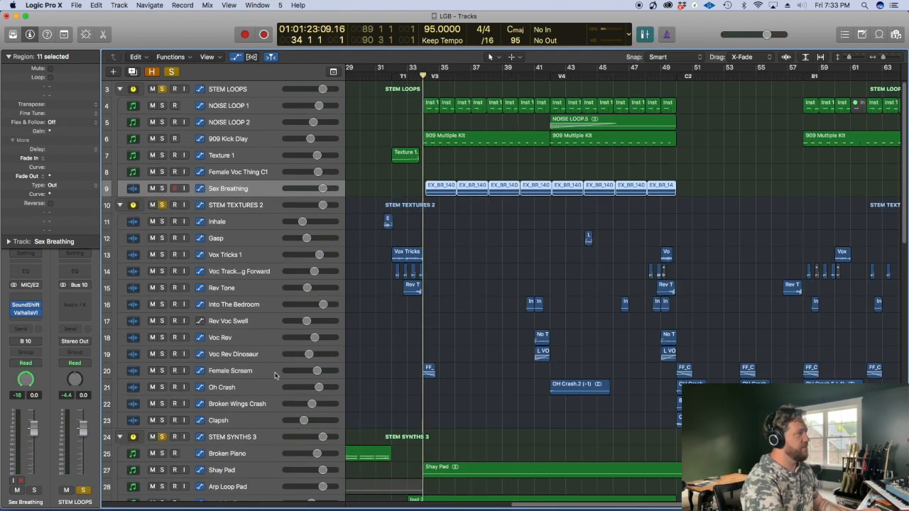
{"action": "left_click", "coordinate": [161, 436]}
{"action": "key", "text": "space"}
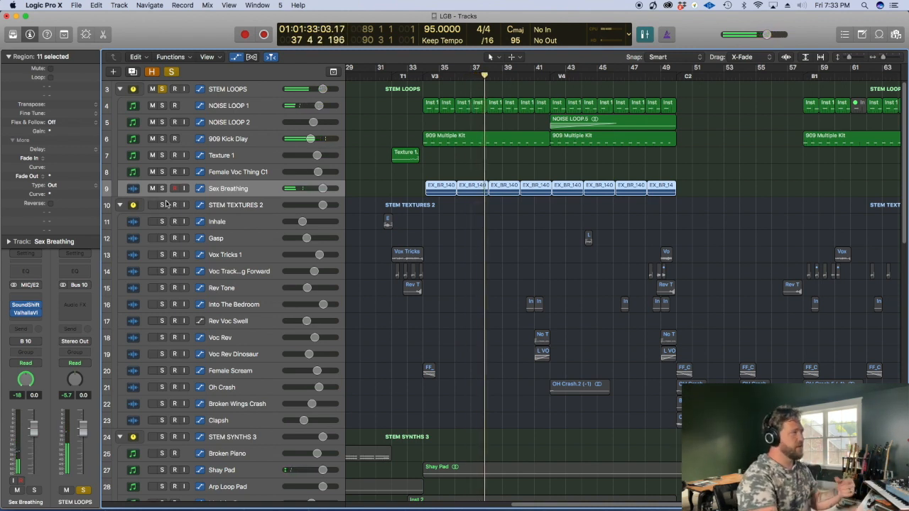
Solo STEM TEXTURES 2 and STEM SYNTHS 3 again and play the three stems from bar 33
{"action": "left_click", "coordinate": [163, 205]}
{"action": "key", "text": "super+Up"}
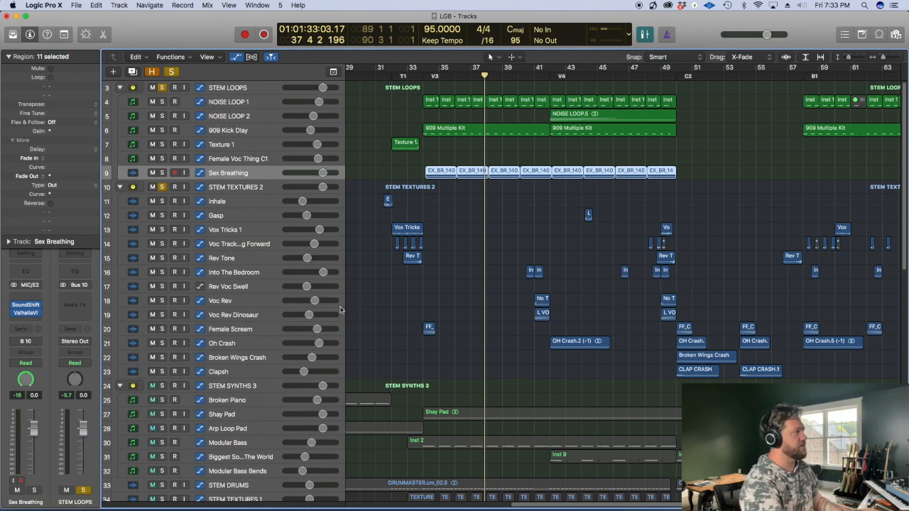
{"action": "left_click", "coordinate": [162, 385]}
{"action": "key", "text": "space"}
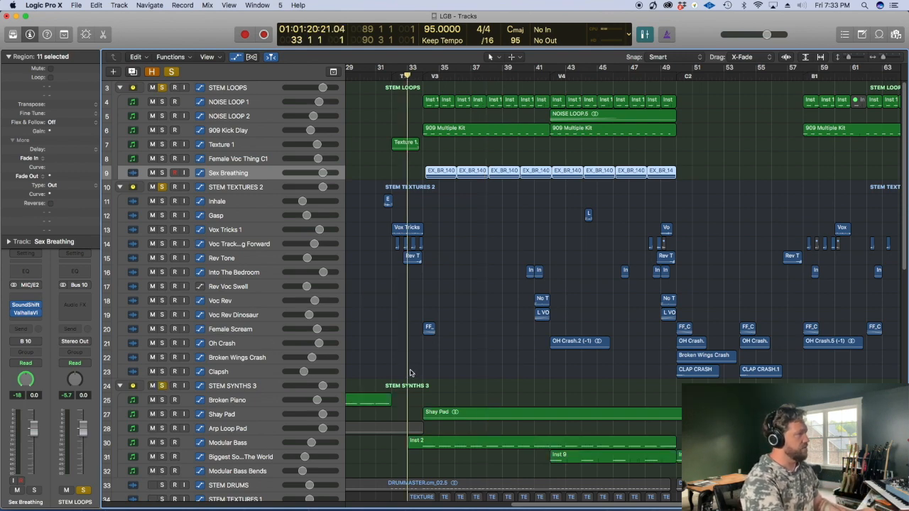
Remove the solo from STEM SYNTHS 3 and STEM LOOPS, and move the playhead back to bar 40
{"action": "left_click", "coordinate": [163, 384]}
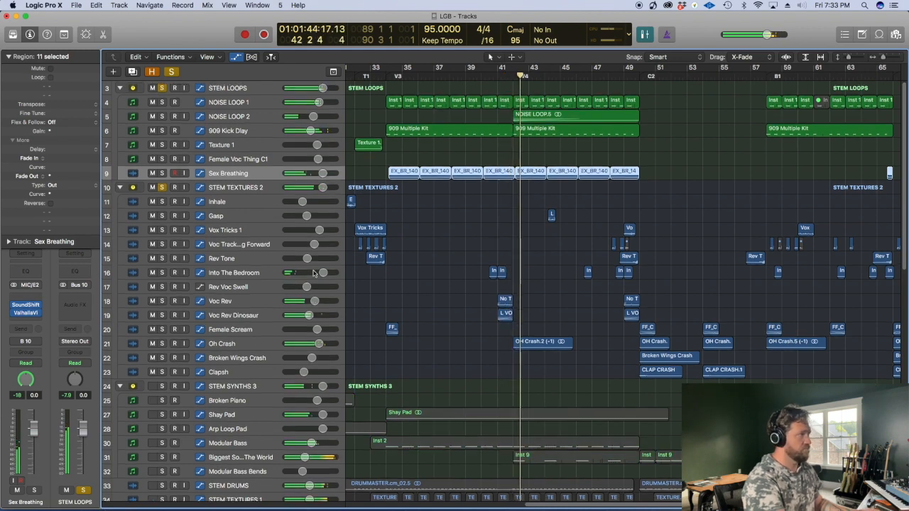
{"action": "left_click", "coordinate": [162, 89]}
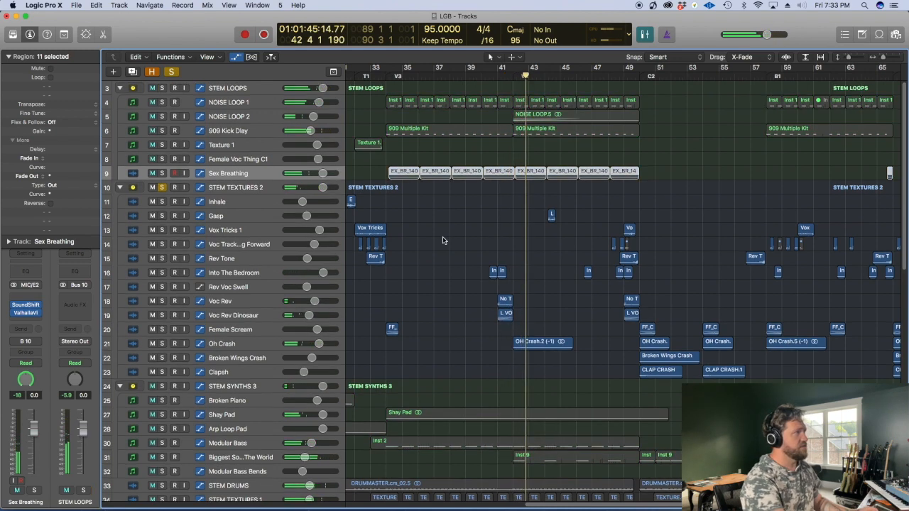
{"action": "key", "text": "space"}
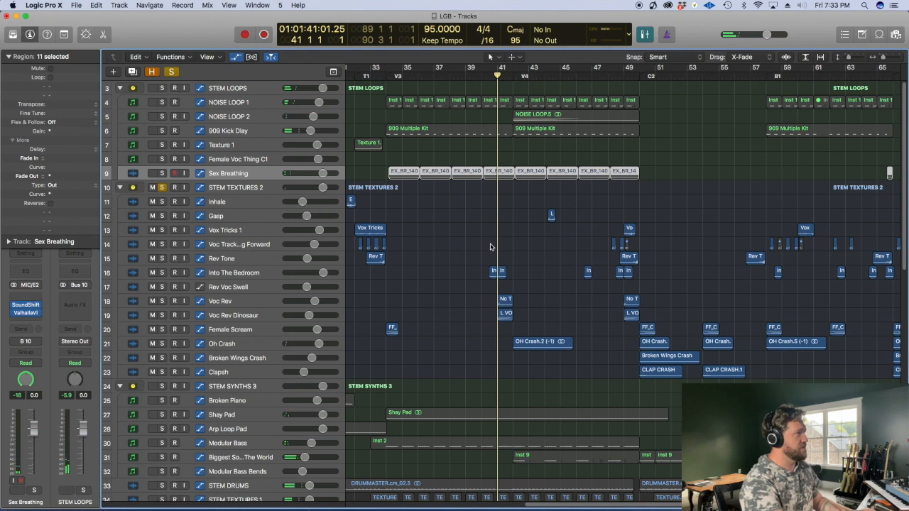
{"action": "key", "text": "comma"}
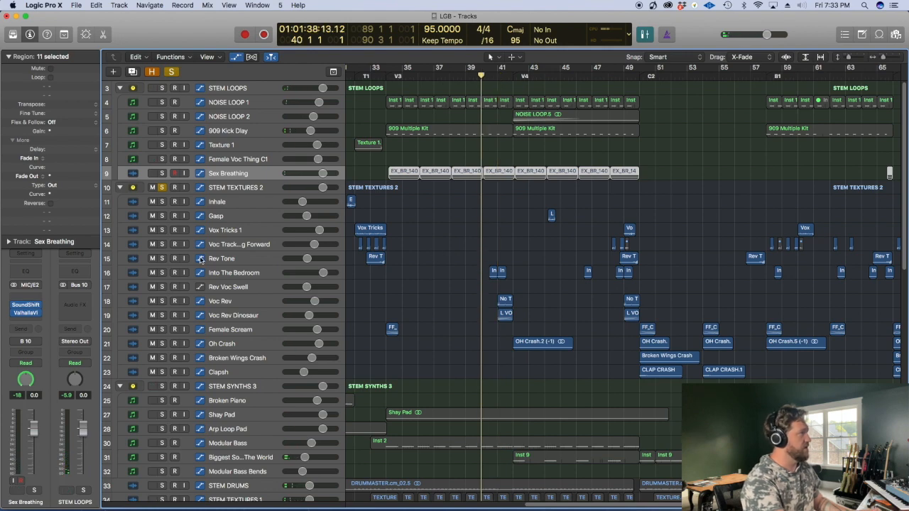
Remove the solo from STEM TEXTURES 2, solo the Into The Bedroom track and play it from bar 40
{"action": "left_click", "coordinate": [163, 188]}
{"action": "key", "text": "super+Down"}
{"action": "key", "text": "super+Down"}
{"action": "left_click", "coordinate": [229, 310]}
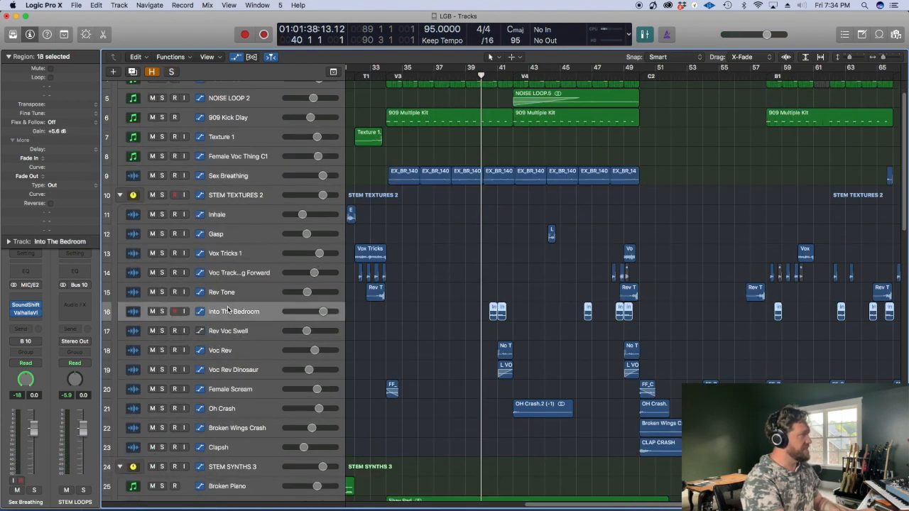
{"action": "left_click", "coordinate": [162, 312]}
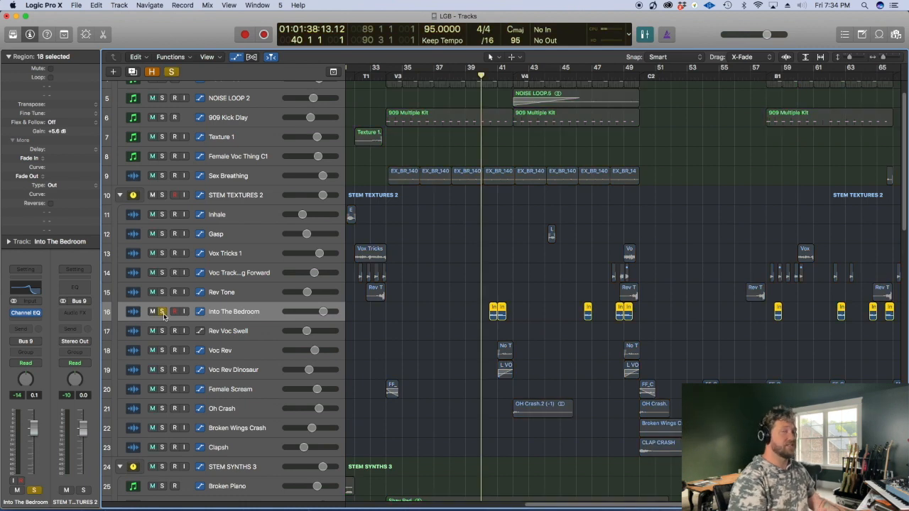
{"action": "key", "text": "space"}
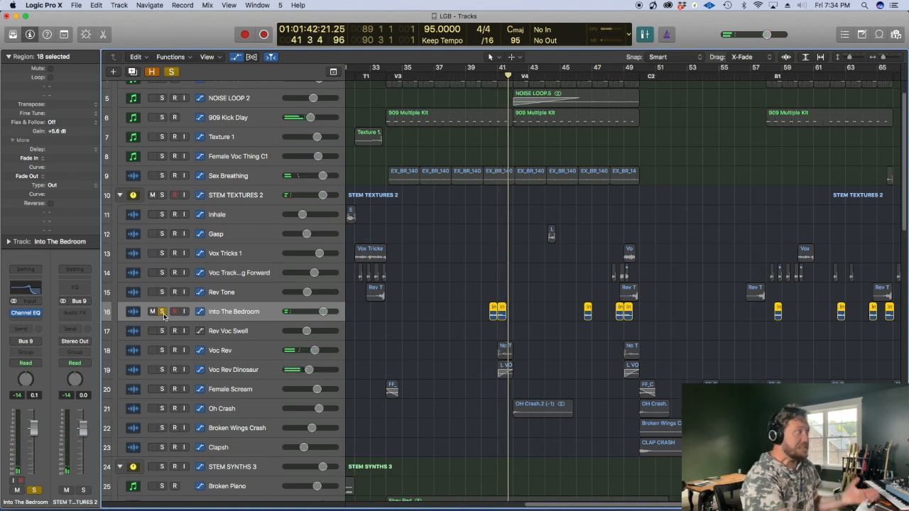
Remove the solo from Into The Bedroom, view its regions enlarged and move the playhead back to bar 40
{"action": "left_click", "coordinate": [163, 312]}
{"action": "key", "text": "super+Right"}
{"action": "key", "text": "super+Right"}
{"action": "key", "text": "super+Right"}
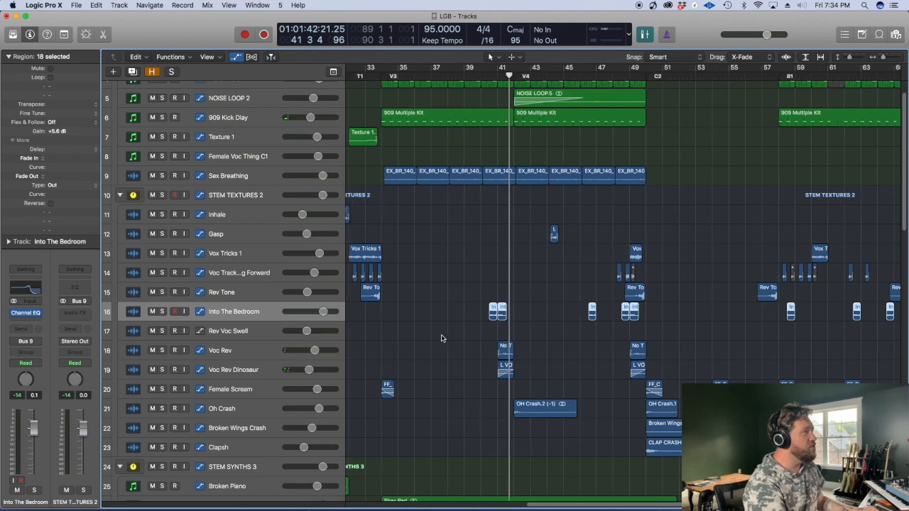
{"action": "key", "text": "super+Down"}
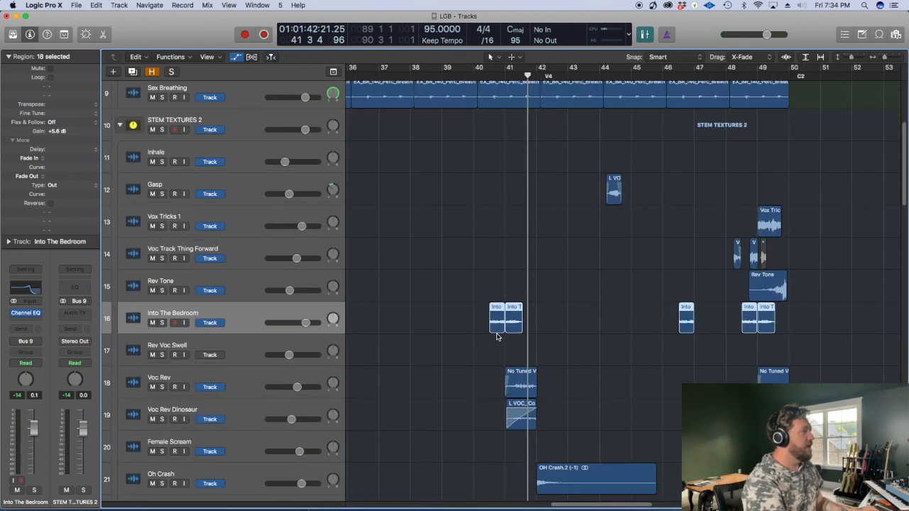
{"action": "left_click", "coordinate": [473, 354]}
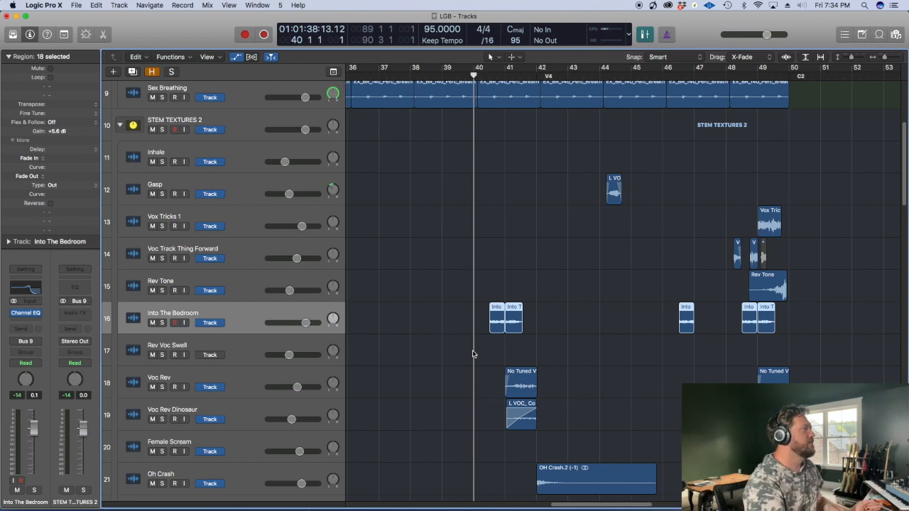
{"action": "key", "text": "super+Up"}
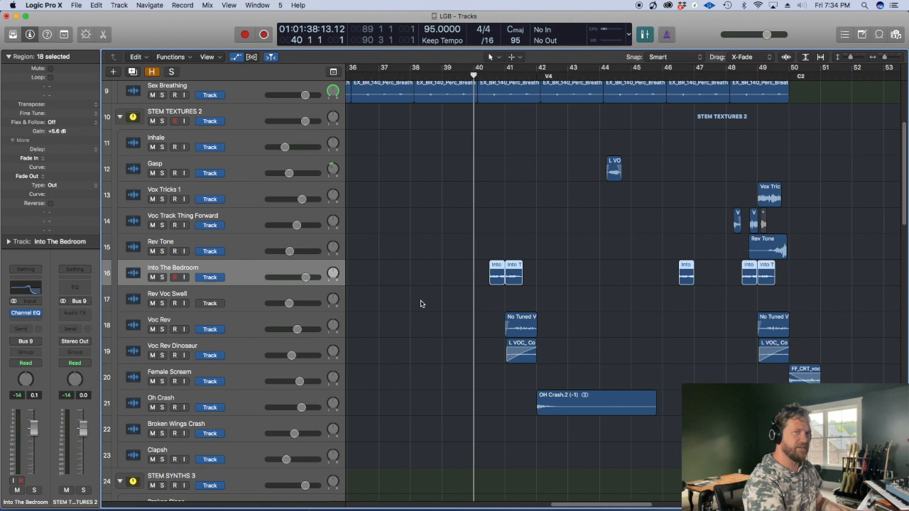
Solo Sex Breathing together with Into The Bedroom, play both from bar 40 and remove both solos
{"action": "scroll", "coordinate": [420, 303], "scroll_direction": "up", "scroll_amount": 5}
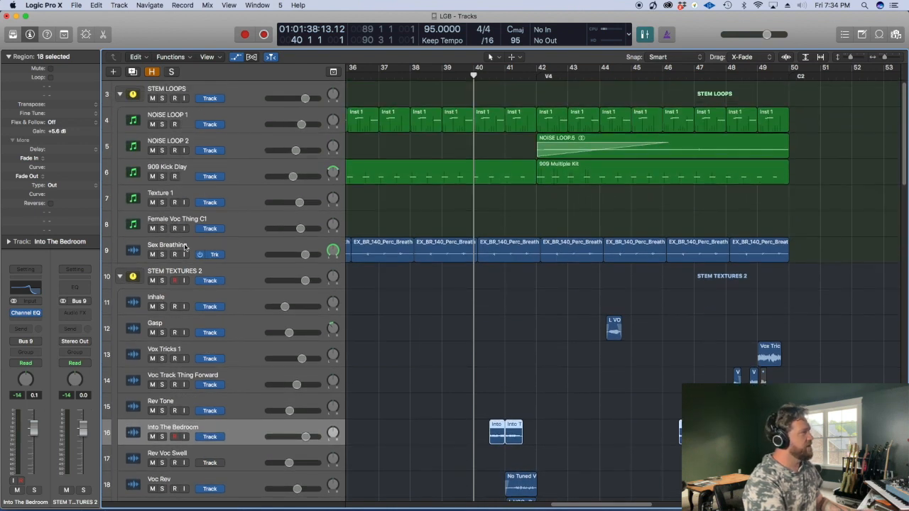
{"action": "left_click", "coordinate": [162, 255]}
{"action": "left_click", "coordinate": [162, 436]}
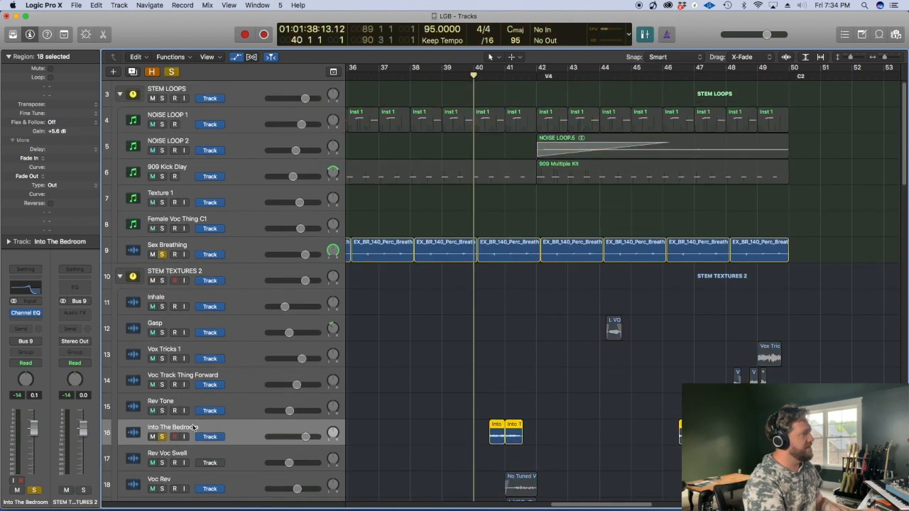
{"action": "left_click", "coordinate": [246, 246]}
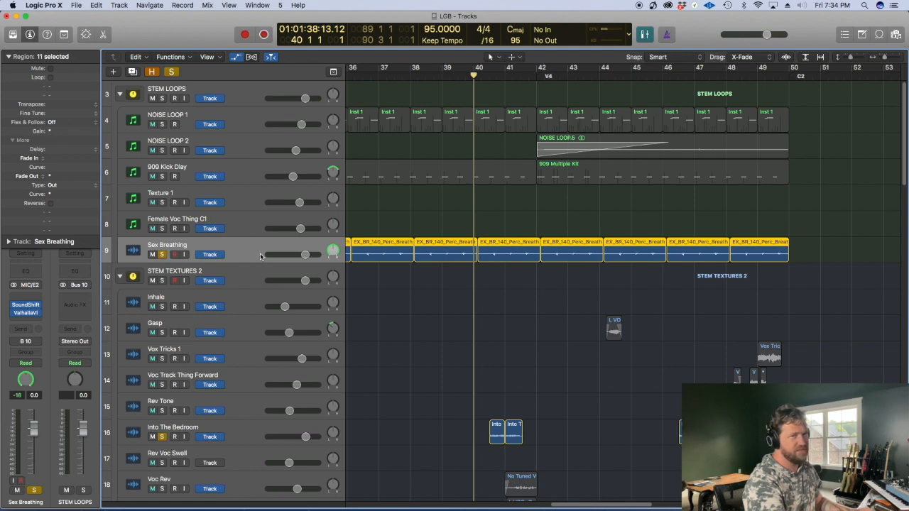
{"action": "key", "text": "space"}
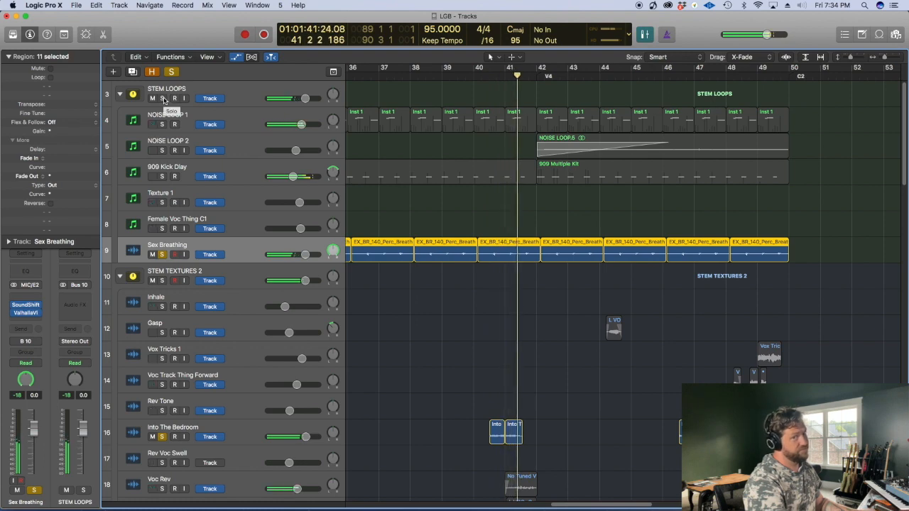
{"action": "key", "text": "space"}
{"action": "left_click_drag", "start_coordinate": [163, 254], "coordinate": [155, 484]}
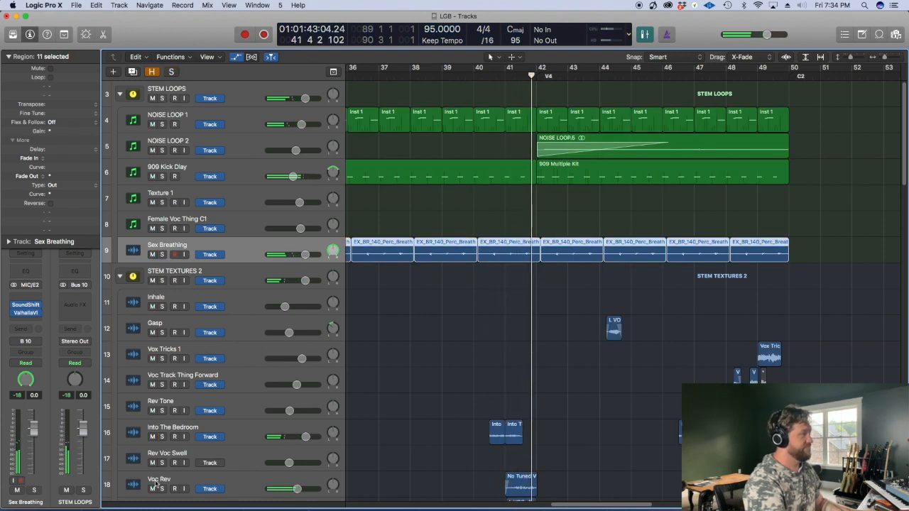
Solo and select the Voc Rev Dinosaur track, and play its enlarged reversed vocal region from bar 41
{"action": "scroll", "coordinate": [442, 345], "scroll_direction": "down", "scroll_amount": 6}
{"action": "key", "text": "comma"}
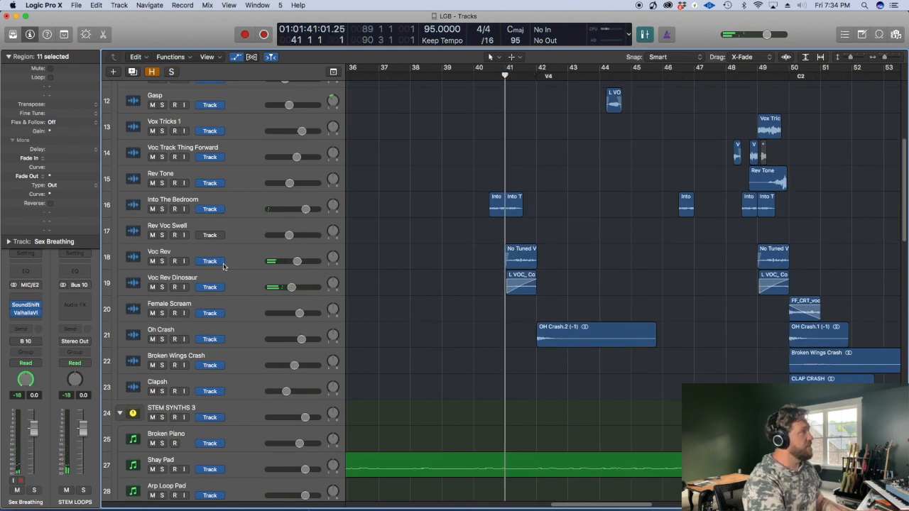
{"action": "left_click", "coordinate": [162, 286]}
{"action": "left_click", "coordinate": [171, 280]}
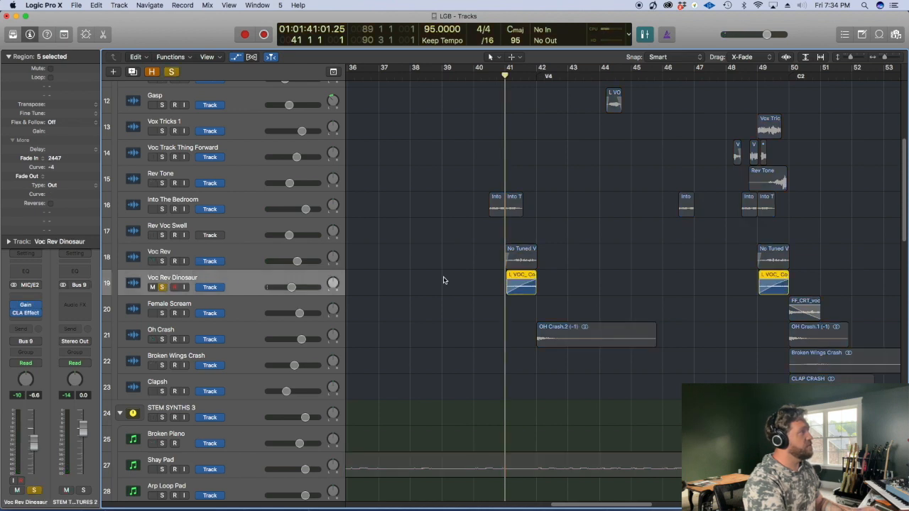
{"action": "key", "text": "super+Down"}
{"action": "key", "text": "space"}
{"action": "scroll", "coordinate": [490, 310], "scroll_direction": "up", "scroll_amount": 3}
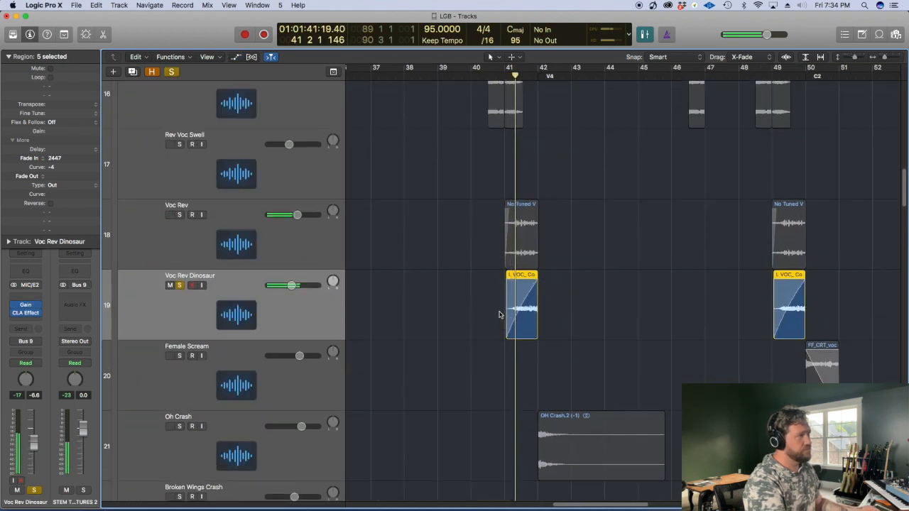
{"action": "key", "text": "space"}
Bypass the Gain and CLA Effects plug-ins on Voc Rev Dinosaur and play the dry vocal from bar 41
{"action": "left_click", "coordinate": [12, 314]}
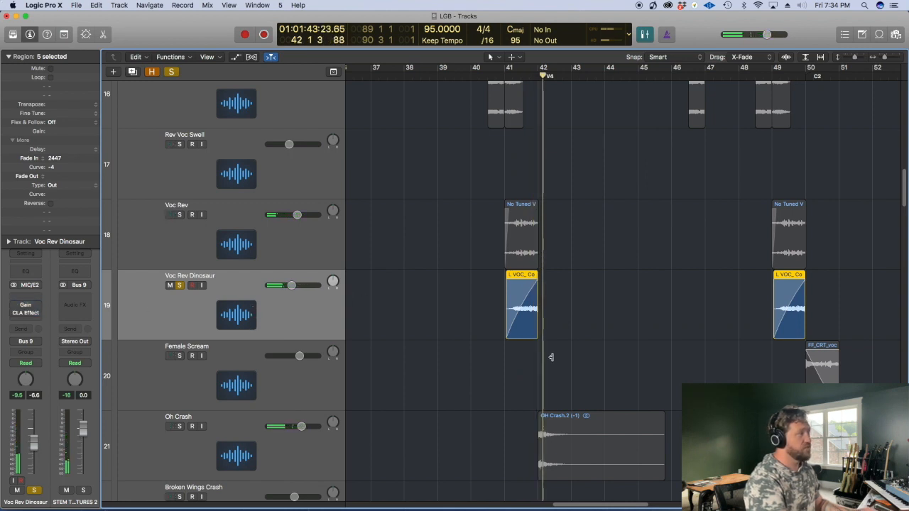
{"action": "left_click", "coordinate": [503, 367]}
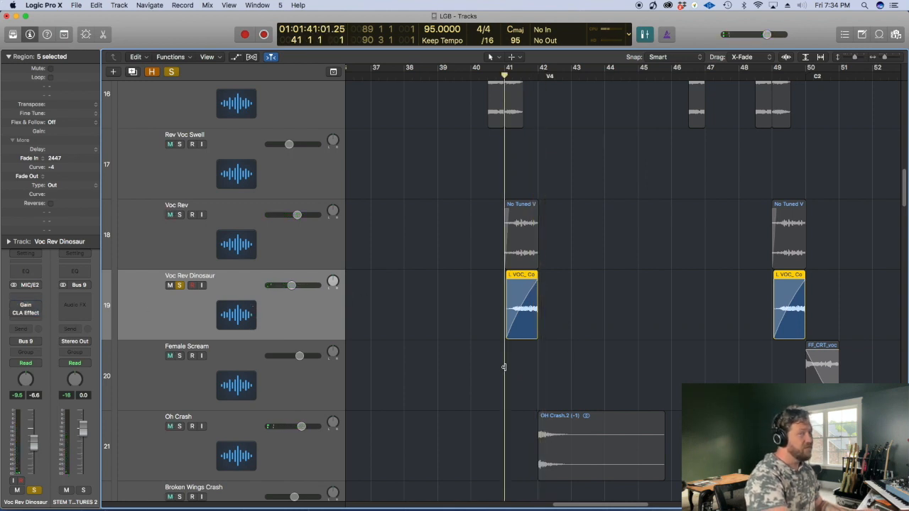
{"action": "key", "text": "space"}
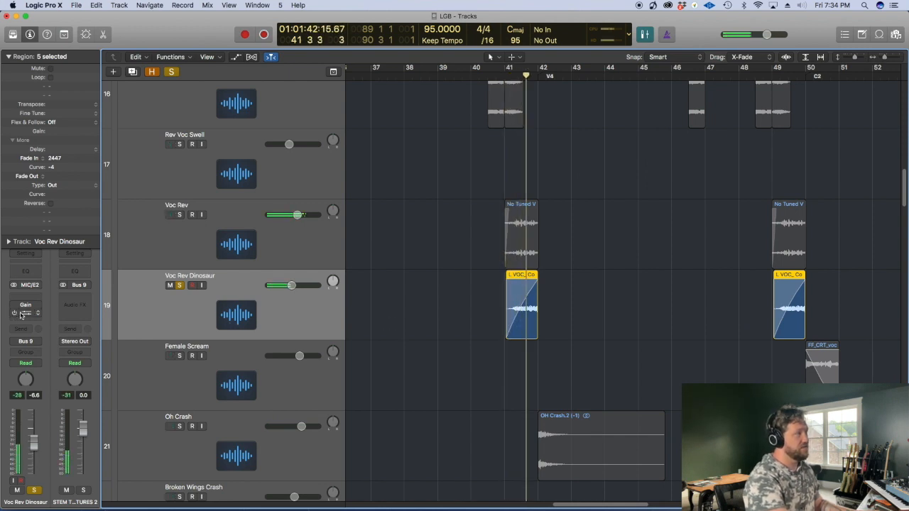
Extend the end of the first Voc Rev Dinosaur region to bar 42 and replay the soloed track
{"action": "left_click_drag", "start_coordinate": [537, 334], "coordinate": [568, 333]}
{"action": "key", "text": "space"}
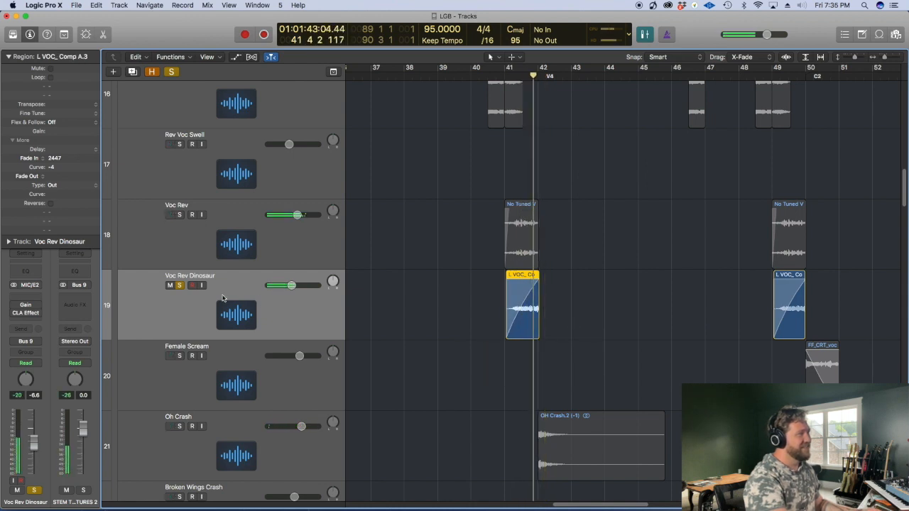
{"action": "key", "text": "space"}
{"action": "key", "text": "space"}
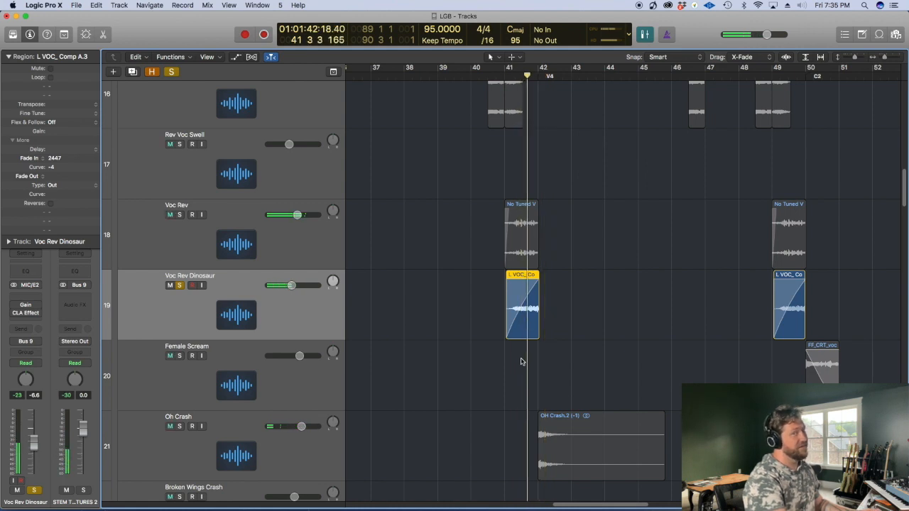
{"action": "key", "text": "space"}
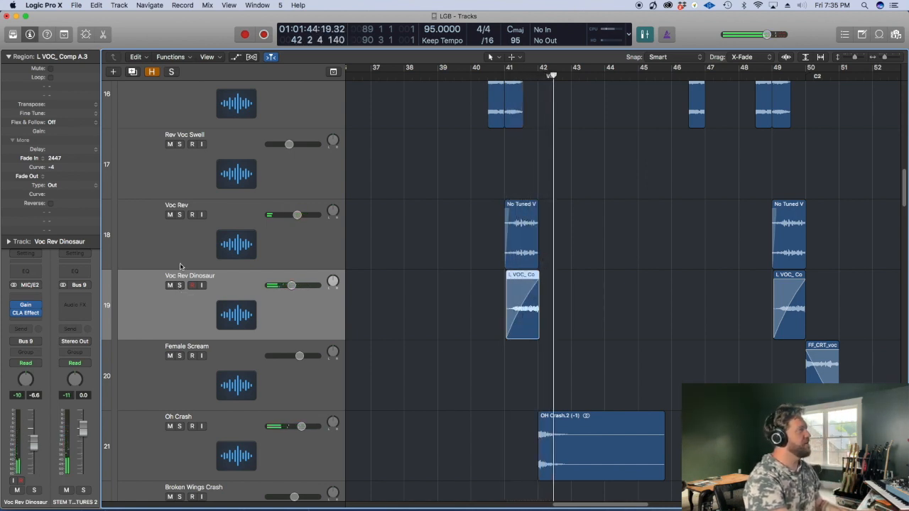
Solo and select the Voc Rev track, play its reversed vocal and return the playhead to bar 41
{"action": "left_click", "coordinate": [180, 214]}
{"action": "left_click", "coordinate": [496, 193]}
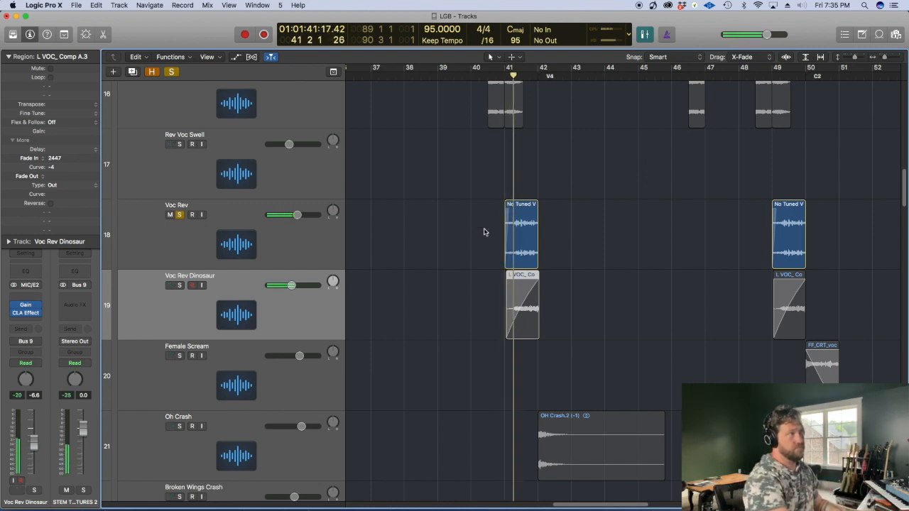
{"action": "left_click", "coordinate": [265, 244]}
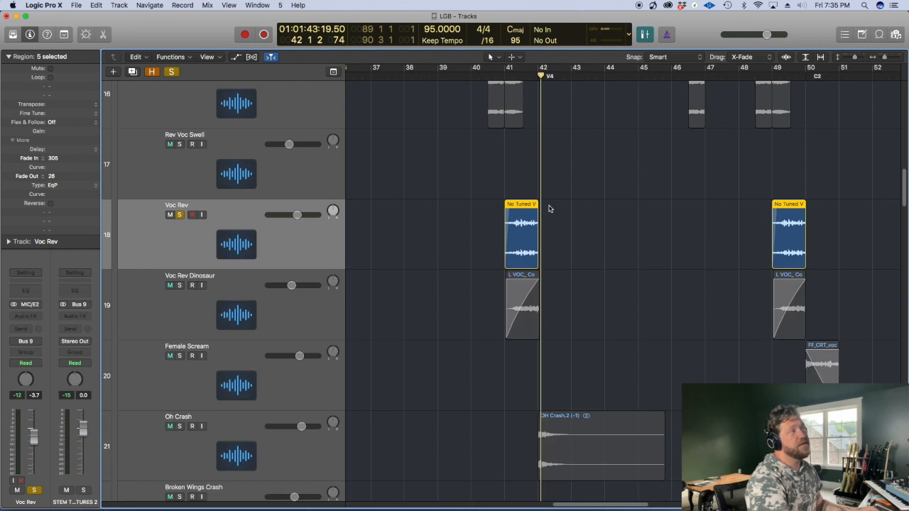
{"action": "key", "text": "comma"}
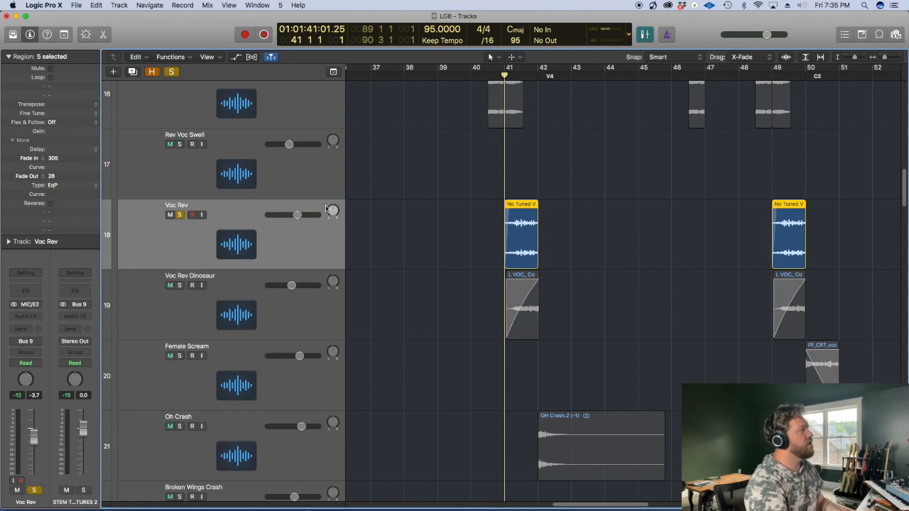
Remove the solo from Voc Rev and play all tracks together from bar 41
{"action": "left_click", "coordinate": [180, 215]}
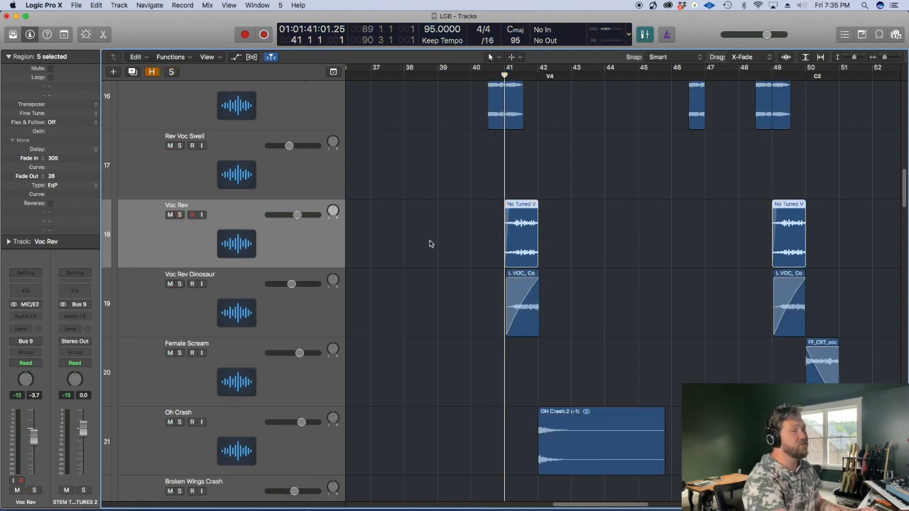
{"action": "scroll", "coordinate": [459, 242], "scroll_direction": "down", "scroll_amount": 2}
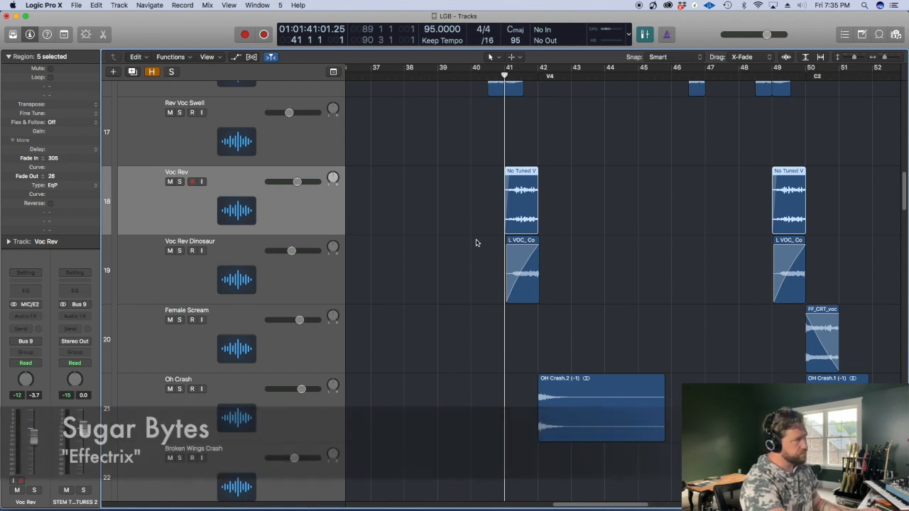
{"action": "key", "text": "space"}
{"action": "key", "text": "super+Up"}
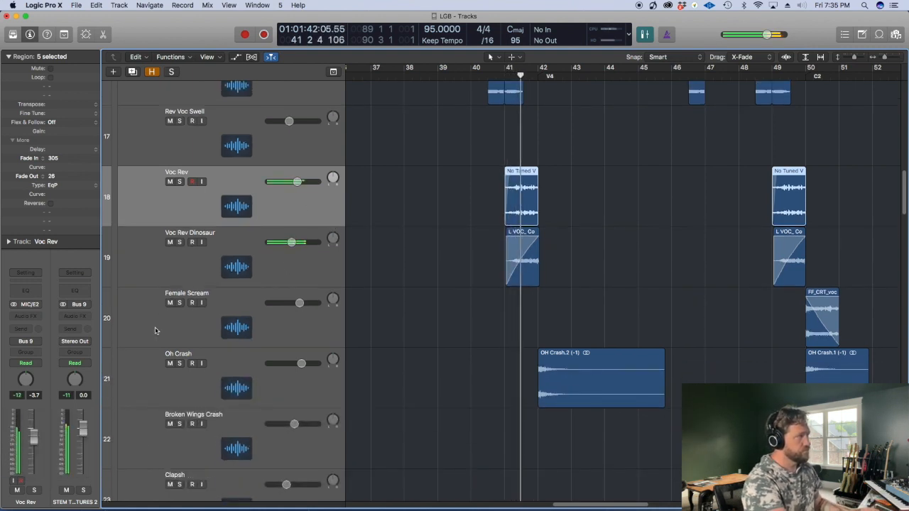
Solo the Oh Crash track, listen to its crash in verse 4 and remove the solo
{"action": "left_click", "coordinate": [180, 362]}
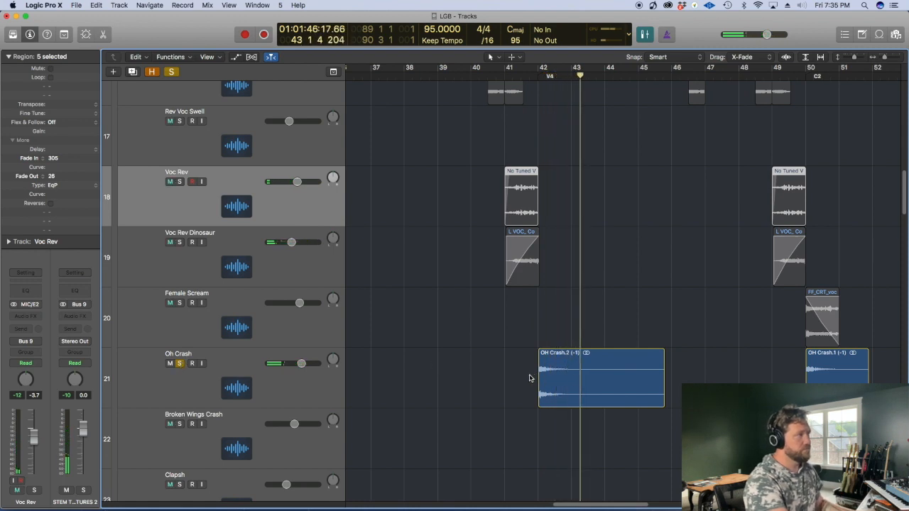
{"action": "key", "text": "space"}
{"action": "key", "text": "super+Up"}
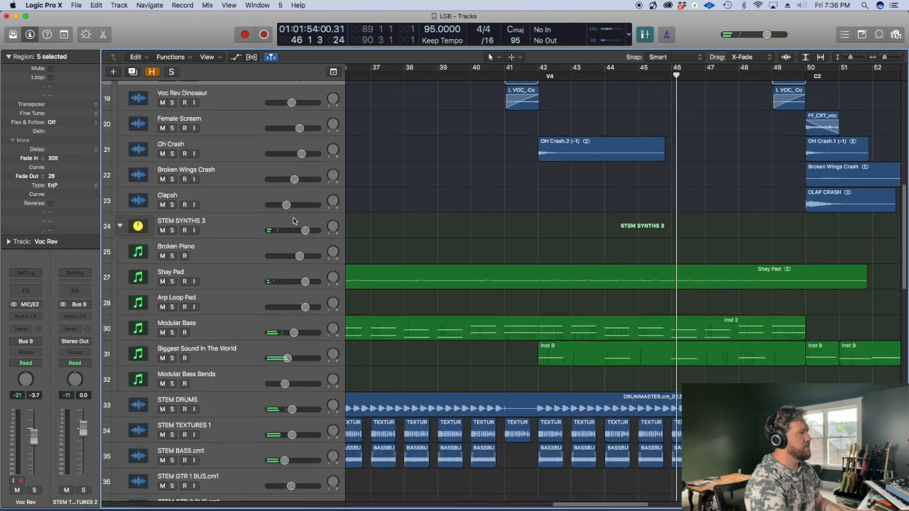
Solo STEM SYNTHS 3 and play it from the start of verse 4 at bar 42
{"action": "scroll", "coordinate": [157, 231], "scroll_direction": "down", "scroll_amount": 1}
{"action": "left_click", "coordinate": [171, 208]}
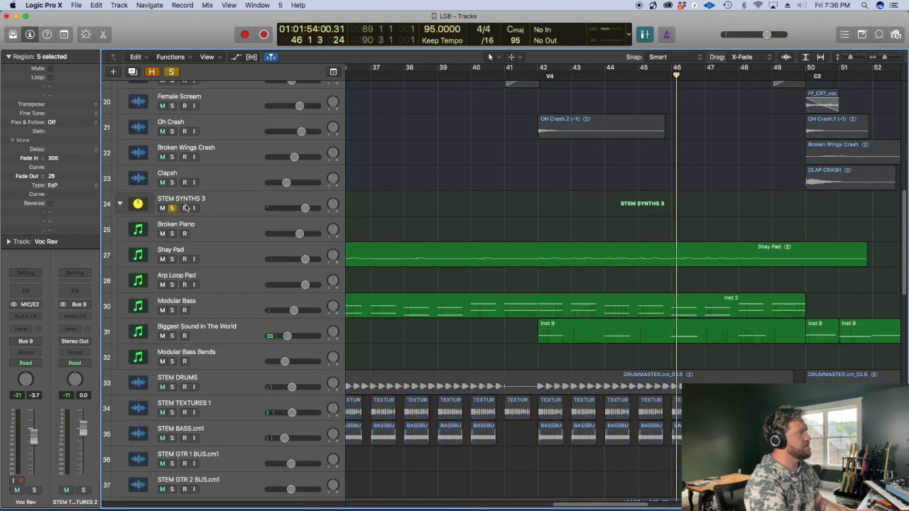
{"action": "left_click", "coordinate": [538, 207]}
{"action": "key", "text": "space"}
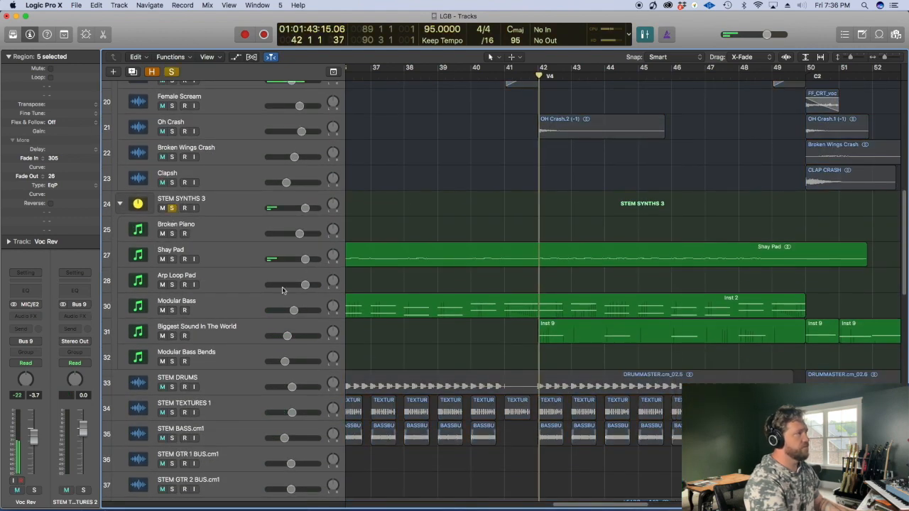
Select Biggest Sound In The World and view it enlarged, and mute it along with Modular Bass during playback
{"action": "left_click", "coordinate": [231, 326]}
{"action": "key", "text": "super+Down"}
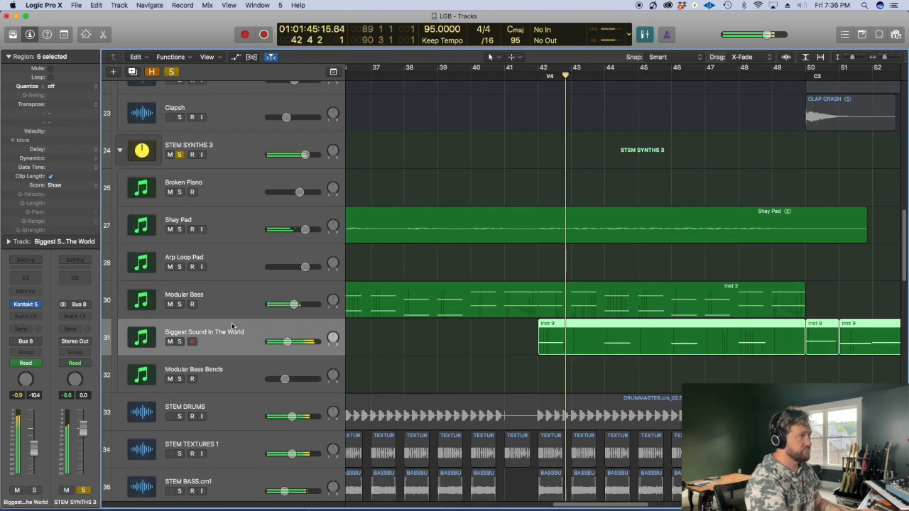
{"action": "left_click", "coordinate": [169, 341]}
{"action": "left_click", "coordinate": [170, 304]}
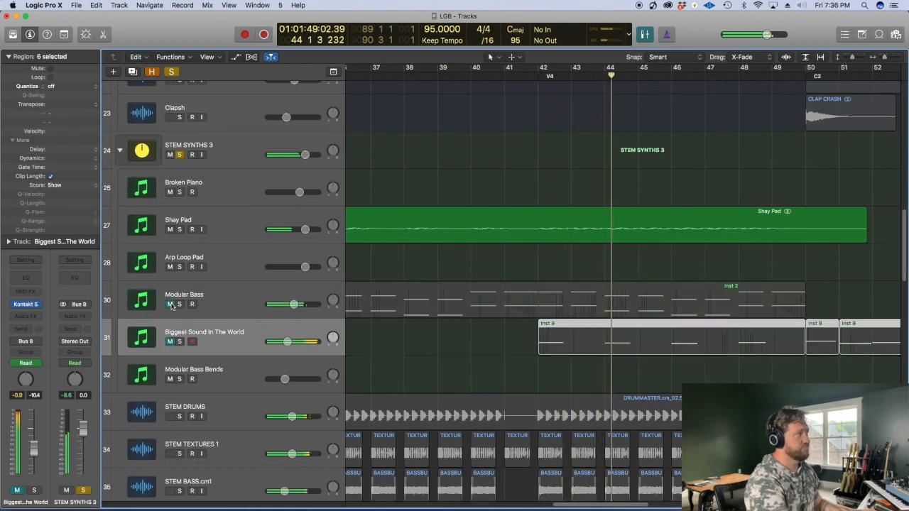
Select the frozen-audio Shay Pad track in STEM SYNTHS 3 and show the hidden tracks
{"action": "left_click", "coordinate": [228, 216]}
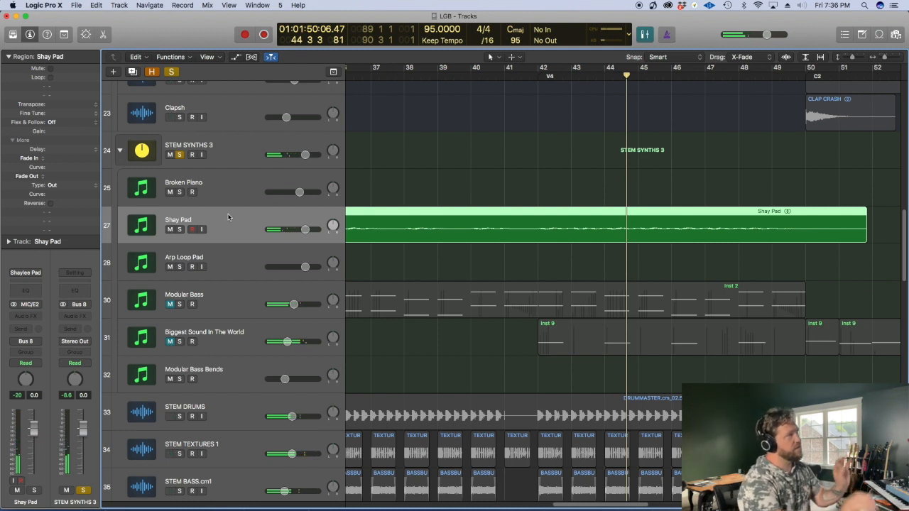
{"action": "key", "text": "h"}
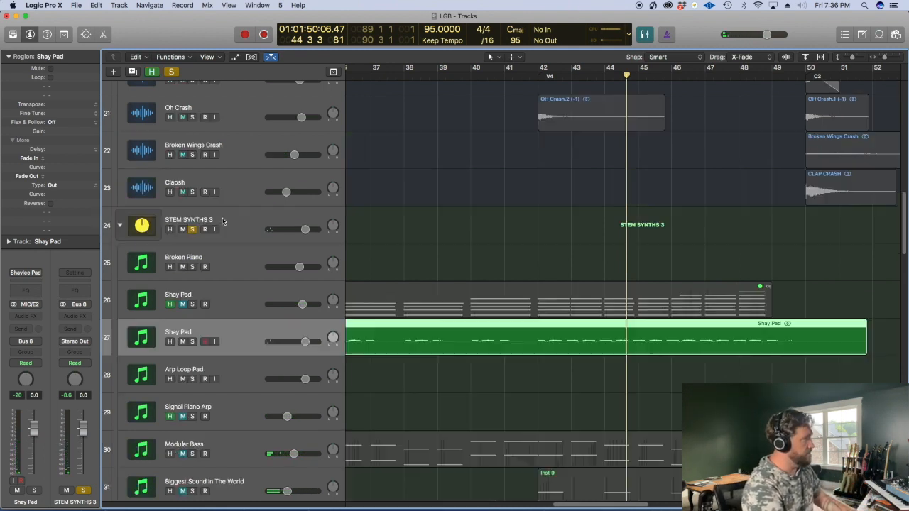
Select the Shay Pad instrument track above the frozen audio, unmark it for hiding and examine its MIDI region in verses 3 and 4
{"action": "key", "text": "super+Left"}
{"action": "left_click", "coordinate": [230, 305]}
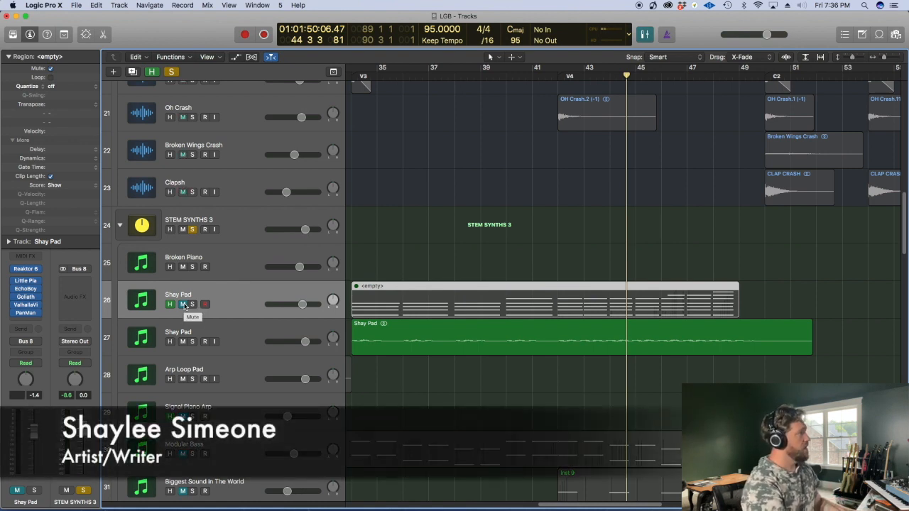
{"action": "left_click", "coordinate": [169, 304]}
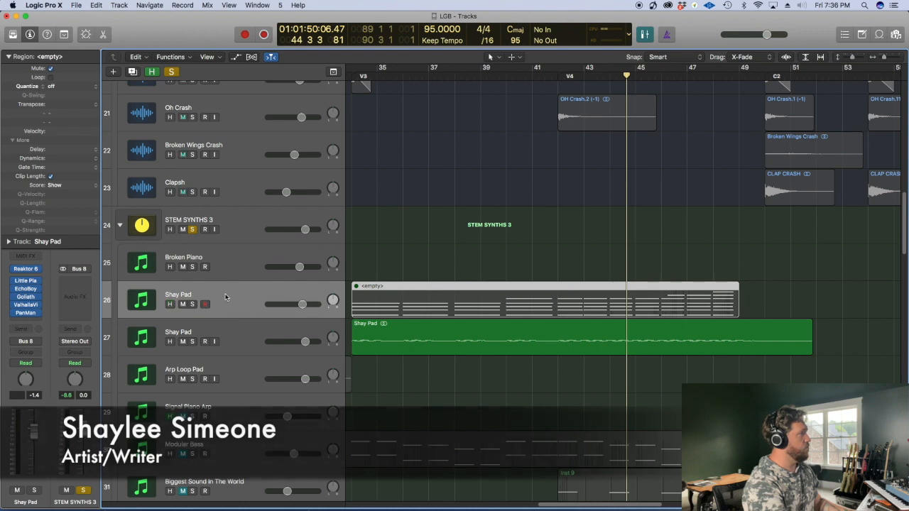
{"action": "key", "text": "super+Left"}
{"action": "scroll", "coordinate": [397, 296], "scroll_direction": "left", "scroll_amount": 5}
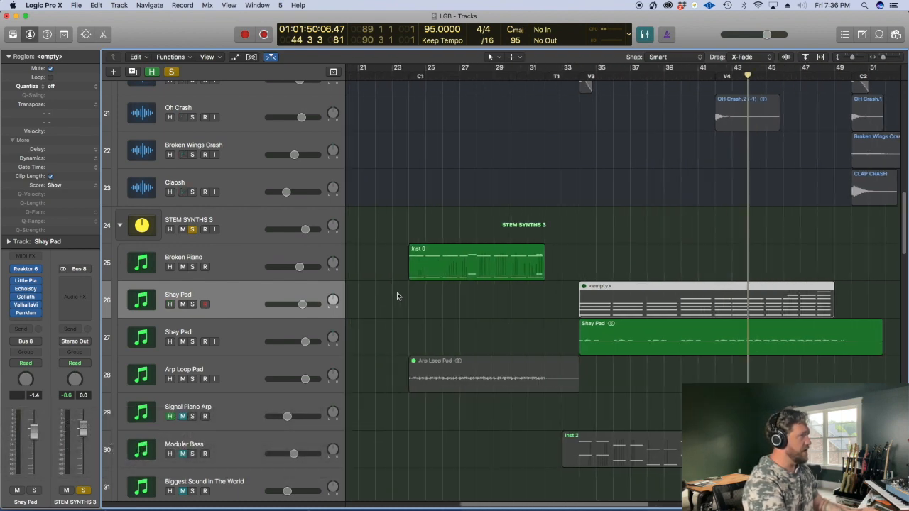
{"action": "scroll", "coordinate": [707, 308], "scroll_direction": "right", "scroll_amount": 6}
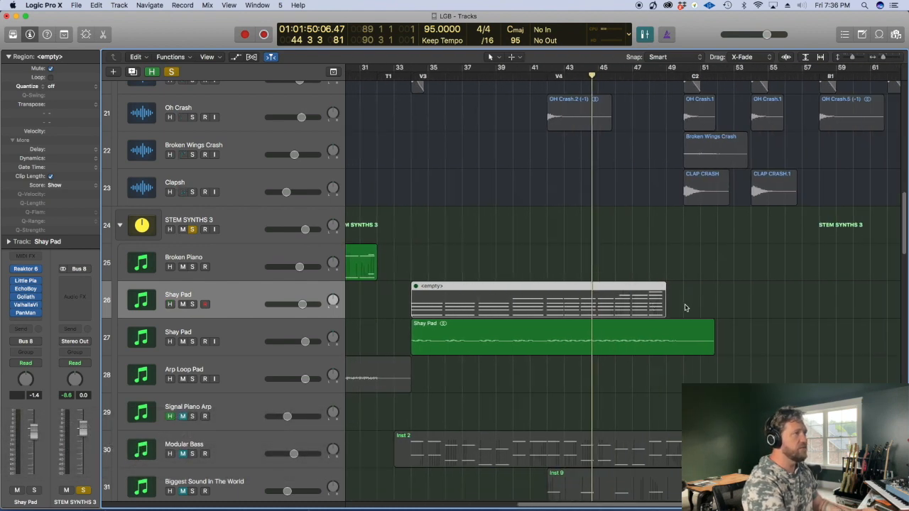
{"action": "left_click", "coordinate": [685, 307]}
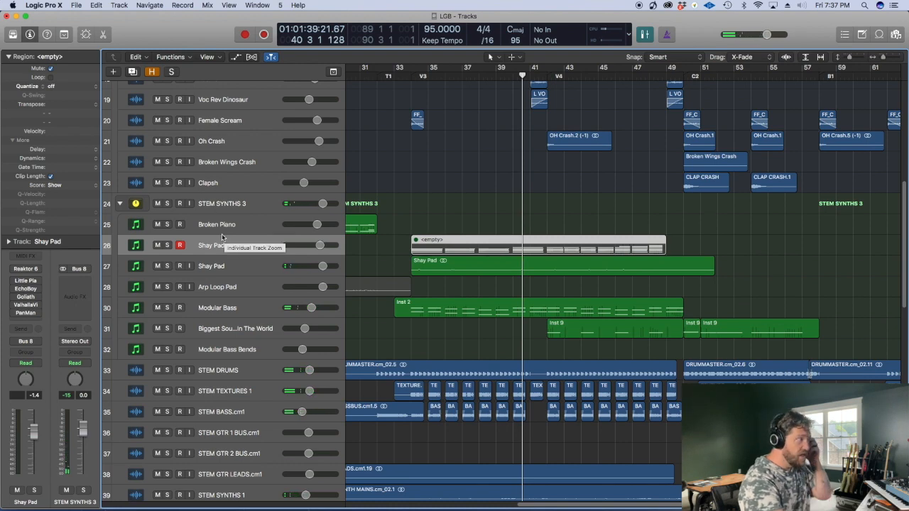
Solo STEM TEXTURES 1, select the track and listen to it from around the start of verse 3, viewing its regions enlarged
{"action": "left_click", "coordinate": [168, 392]}
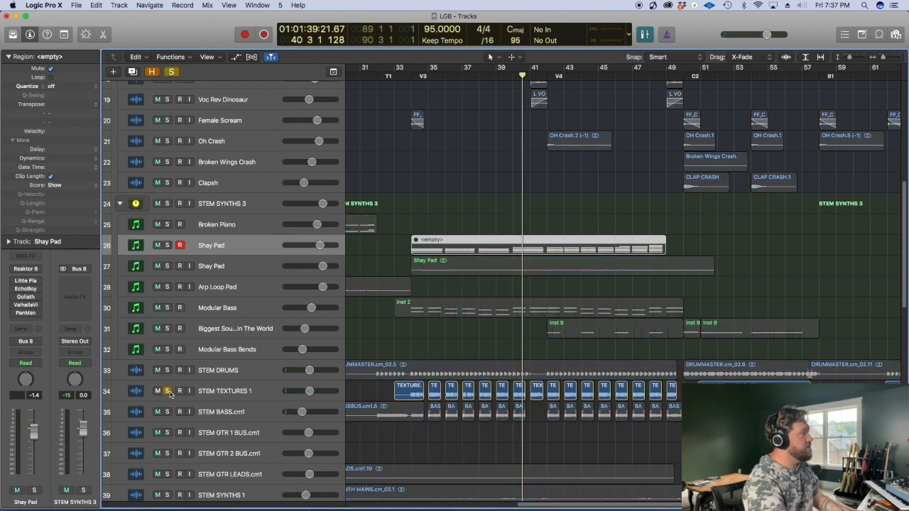
{"action": "key", "text": "super+Left"}
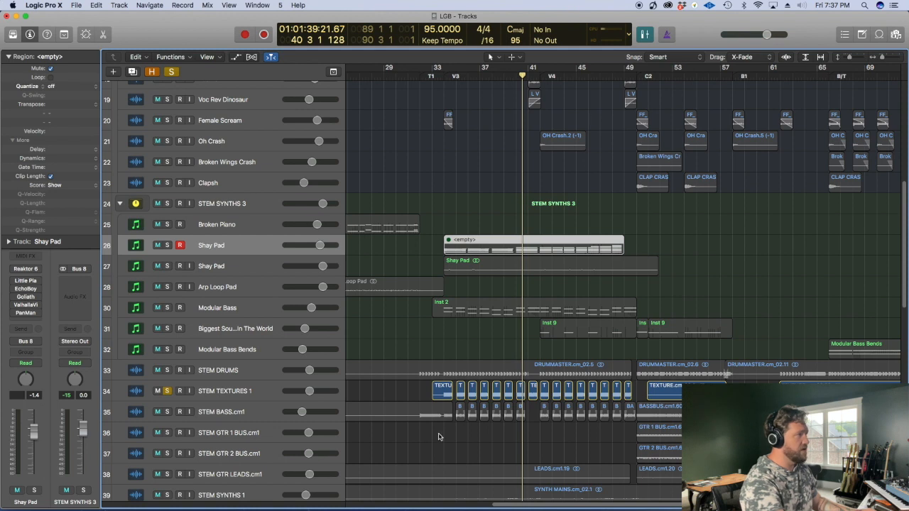
{"action": "left_click", "coordinate": [224, 390]}
{"action": "left_click", "coordinate": [445, 452], "text": "shift"}
{"action": "key", "text": "space"}
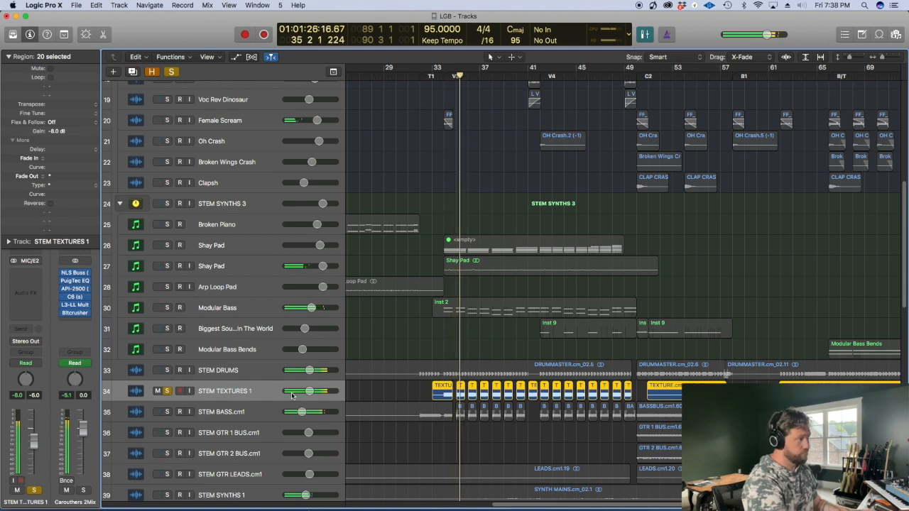
{"action": "key", "text": "super+Up"}
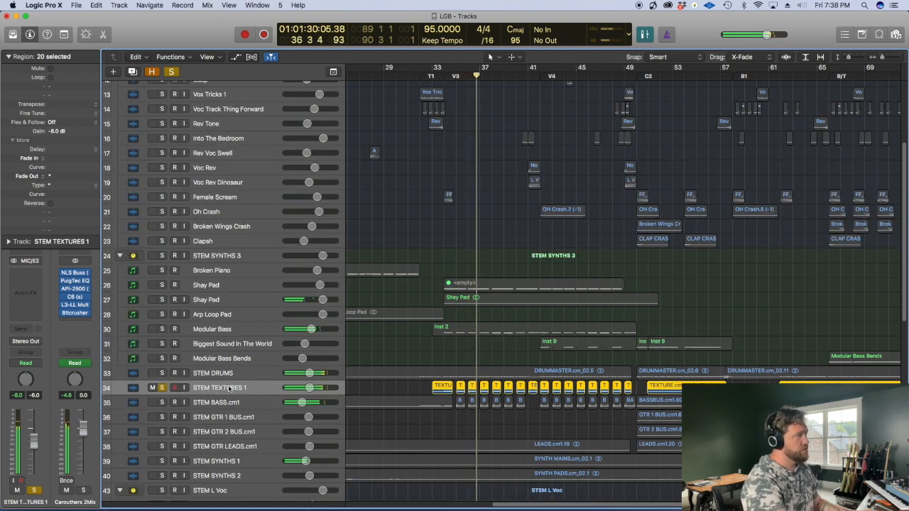
{"action": "key", "text": "super+Down"}
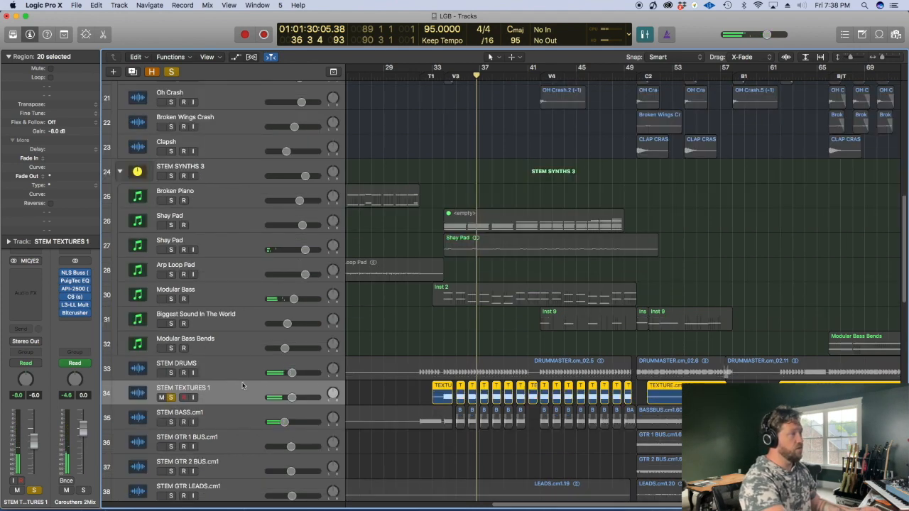
{"action": "key", "text": "super+Left"}
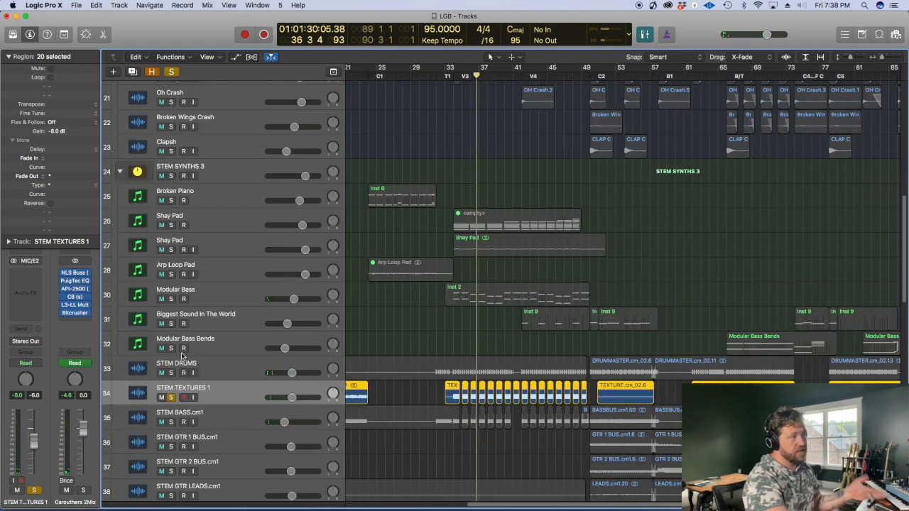
Solo STEM TEXTURES 2 and STEM LOOPS along with the other soloed stems and play from section T1 near bar 33
{"action": "key", "text": "super+Up"}
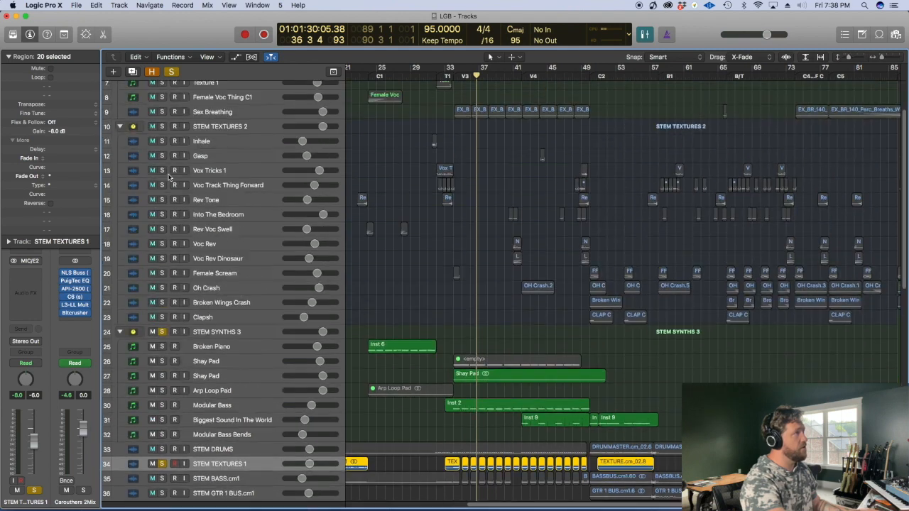
{"action": "left_click", "coordinate": [162, 190]}
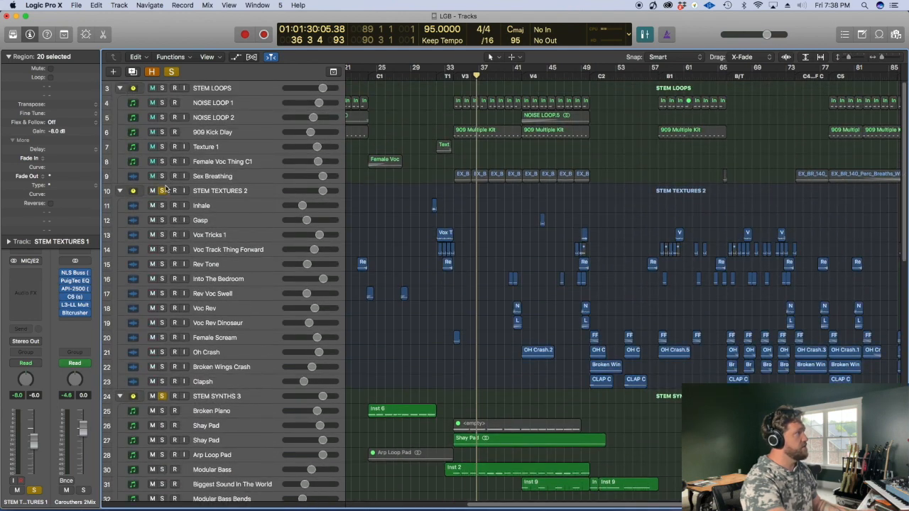
{"action": "left_click", "coordinate": [163, 88]}
{"action": "left_click", "coordinate": [447, 191]}
{"action": "key", "text": "space"}
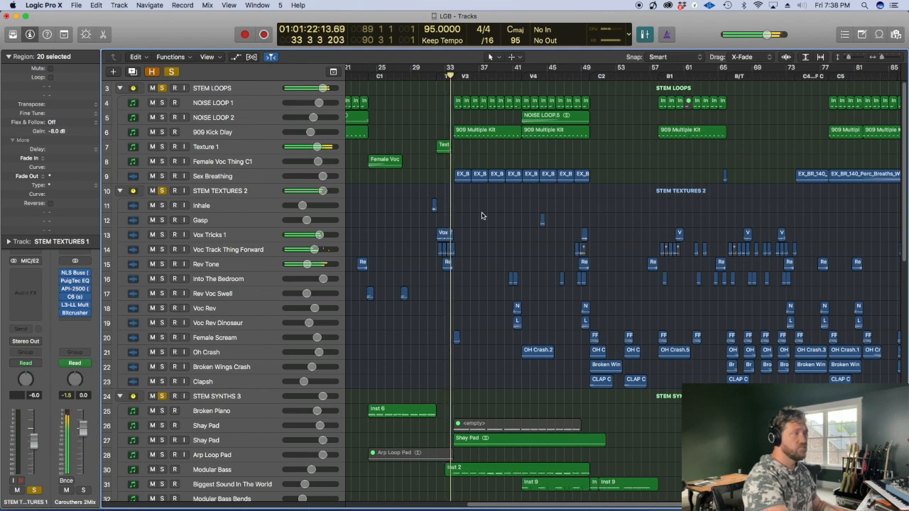
Look over the loop, texture, synth and vocal stem tracks while the soloed stems play through verse 3
{"action": "scroll", "coordinate": [481, 269], "scroll_direction": "down", "scroll_amount": 10}
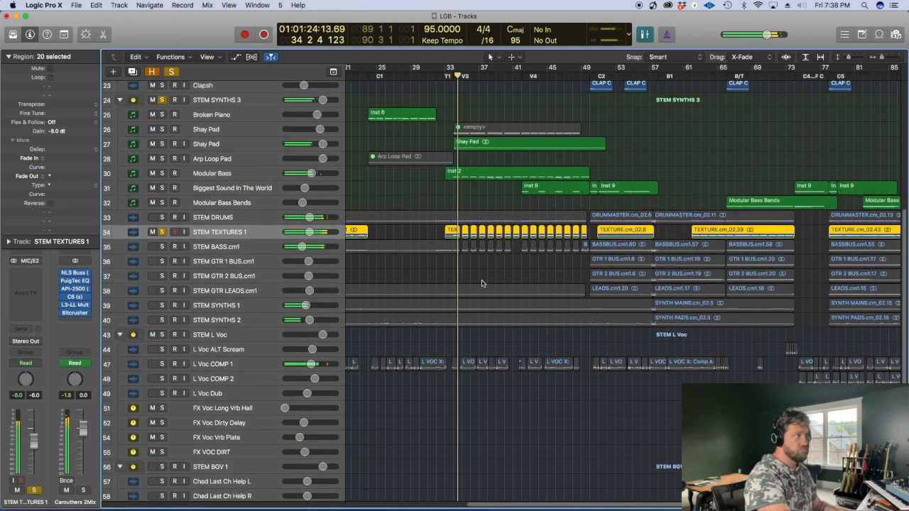
{"action": "scroll", "coordinate": [481, 283], "scroll_direction": "up", "scroll_amount": 3}
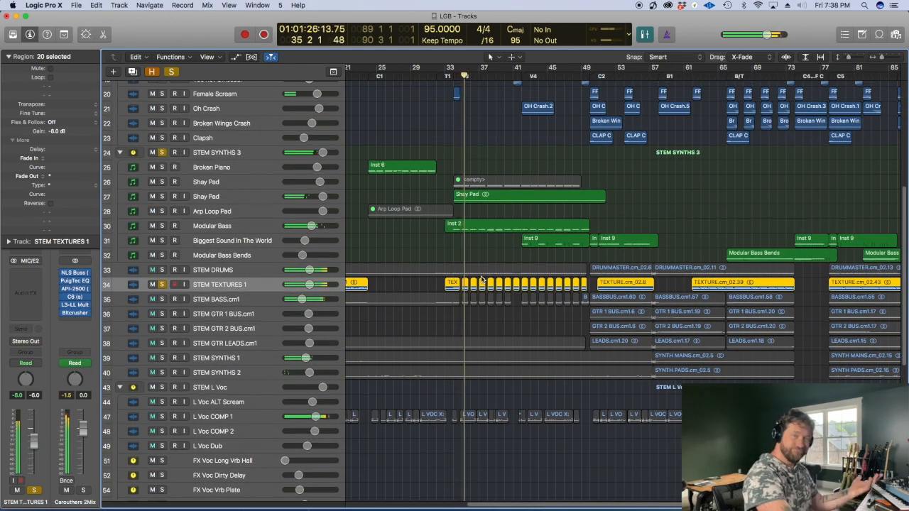
{"action": "key", "text": "super+Down"}
{"action": "key", "text": "super+Down"}
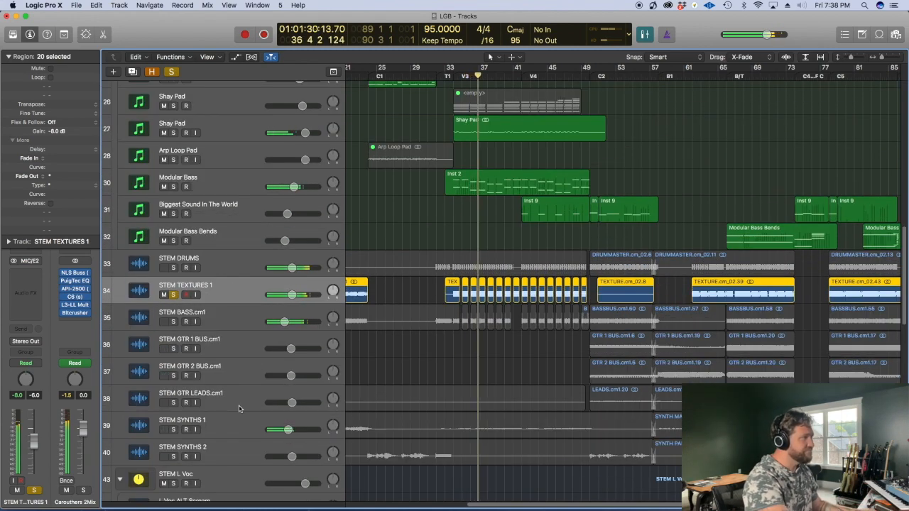
{"action": "key", "text": "super+Up"}
{"action": "key", "text": "super+Up"}
{"action": "key", "text": "super+Up"}
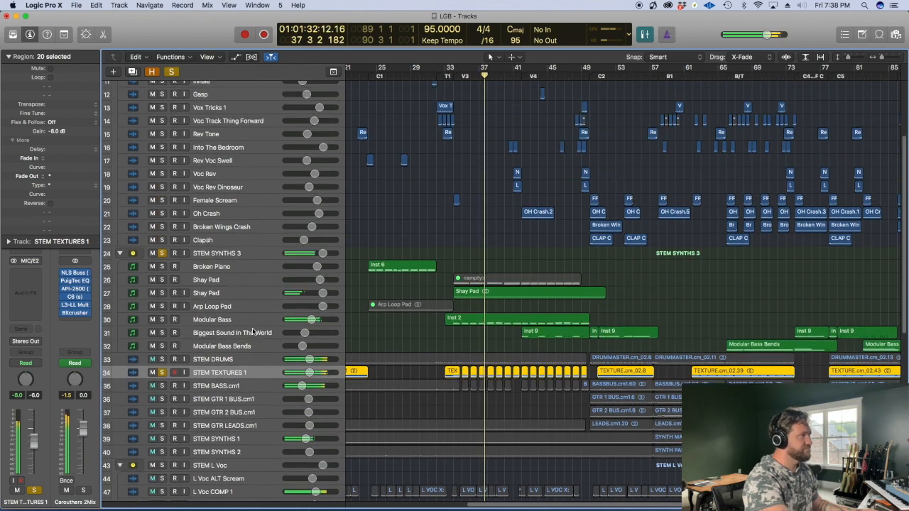
{"action": "key", "text": "super+Up"}
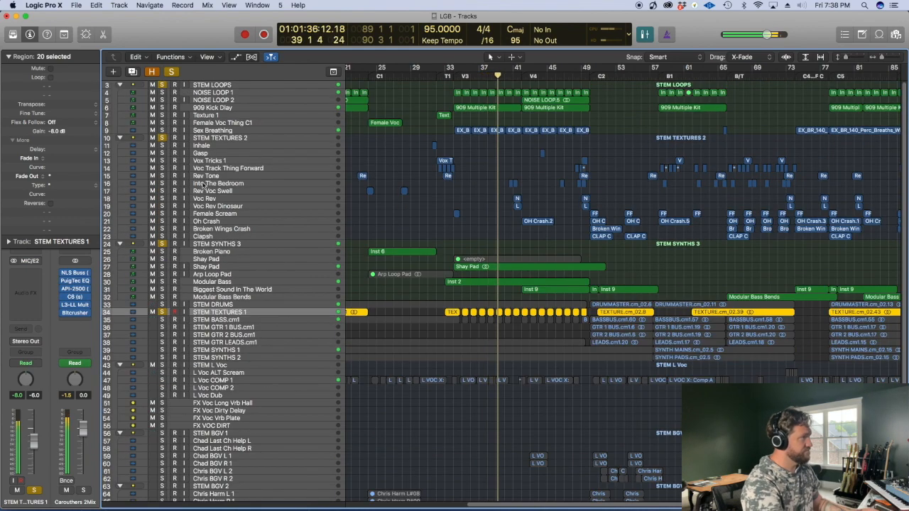
{"action": "key", "text": "super+Down"}
{"action": "key", "text": "super+Down"}
{"action": "key", "text": "super+Down"}
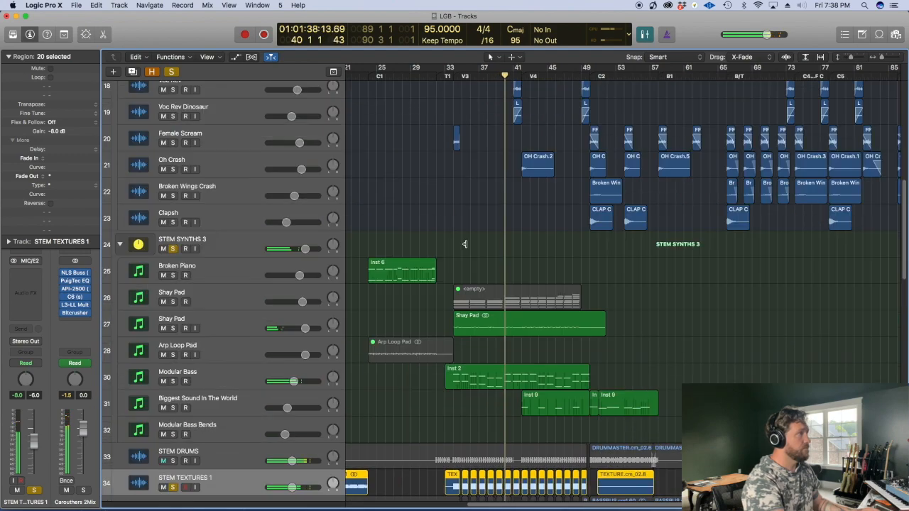
Examine the vocal effect regions in STEM TEXTURES 2 around the start of verse 4 during playback
{"action": "scroll", "coordinate": [497, 259], "scroll_direction": "up", "scroll_amount": 6}
{"action": "key", "text": "super+Right"}
{"action": "key", "text": "super+Right"}
{"action": "key", "text": "super+Right"}
{"action": "key", "text": "super+Down"}
{"action": "scroll", "coordinate": [579, 314], "scroll_direction": "right", "scroll_amount": 6}
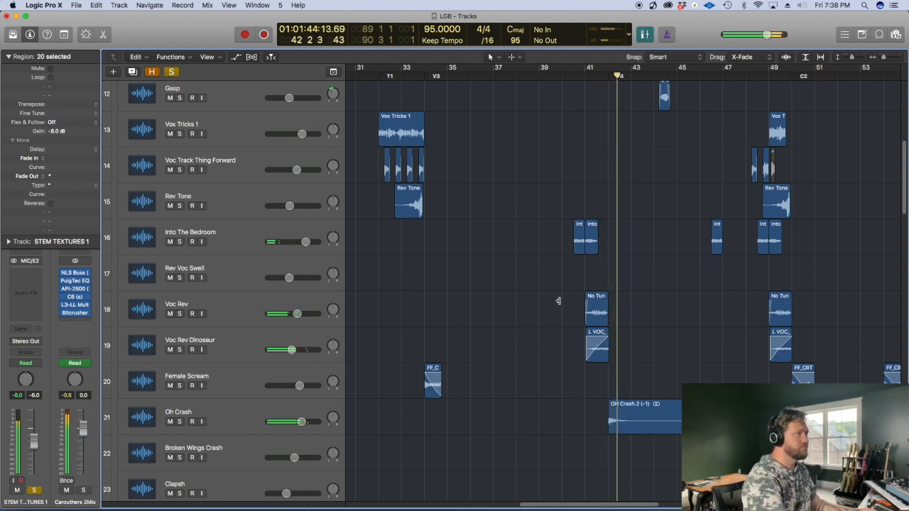
{"action": "scroll", "coordinate": [643, 254], "scroll_direction": "right", "scroll_amount": 5}
{"action": "key", "text": "super+Up"}
{"action": "key", "text": "super+Up"}
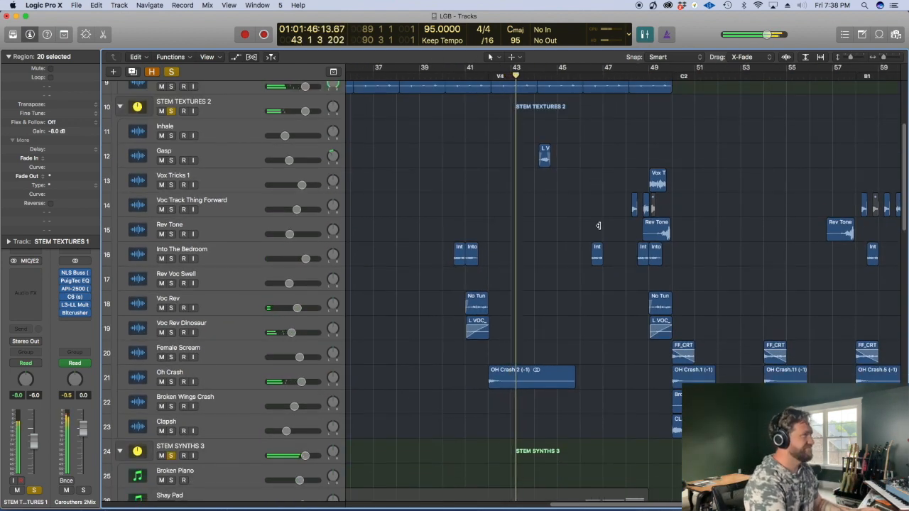
Select the Gasp track in STEM TEXTURES 2, view it enlarged and move the playhead back to bar 44
{"action": "left_click", "coordinate": [239, 156]}
{"action": "key", "text": "super+Down"}
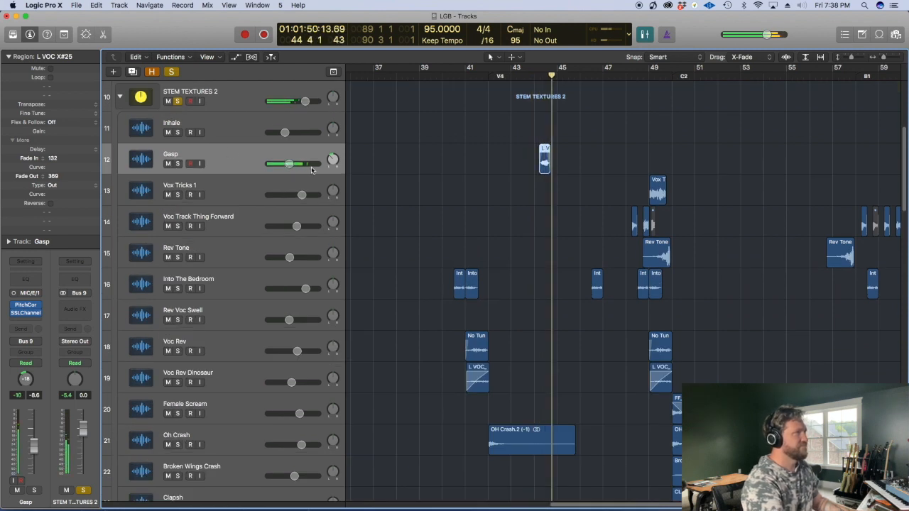
{"action": "key", "text": "comma"}
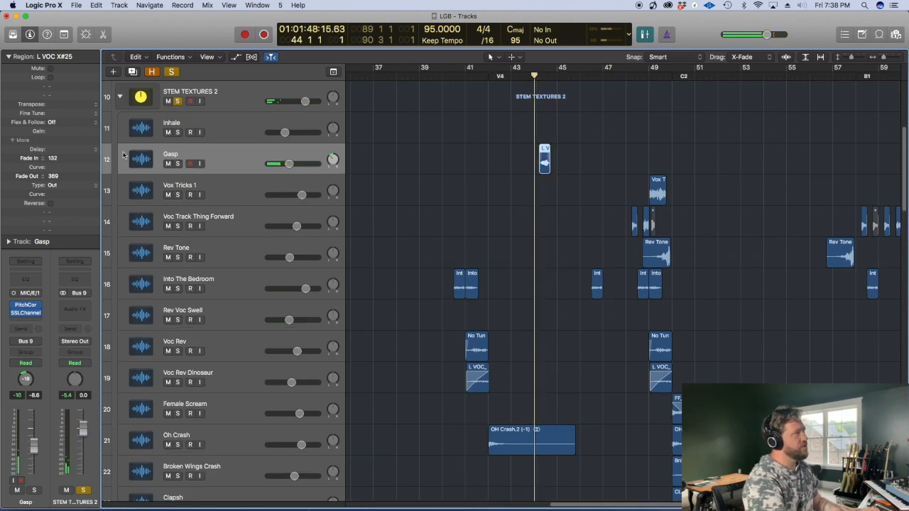
Solo the Gasp track together with STEM L Voc and play from the start of verse 4 at bar 42
{"action": "key", "text": "super+Up"}
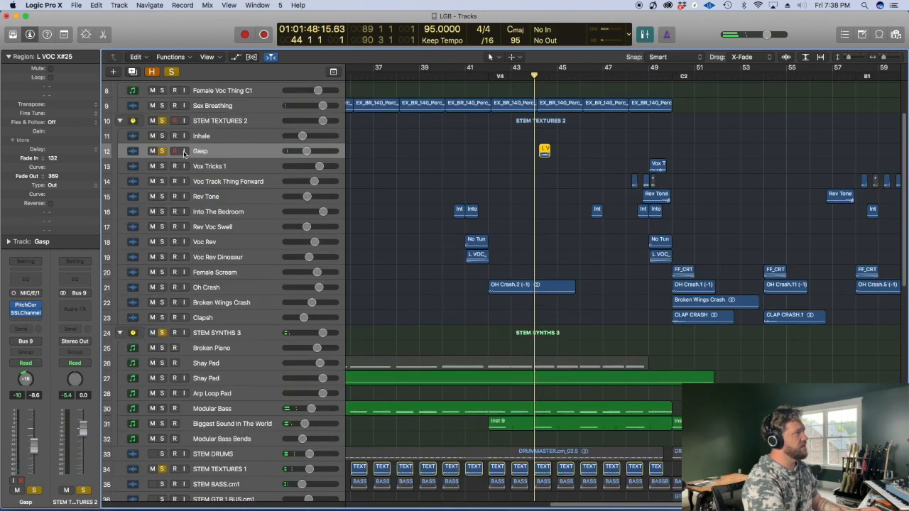
{"action": "key", "text": "super+Up"}
{"action": "scroll", "coordinate": [196, 305], "scroll_direction": "down", "scroll_amount": 5}
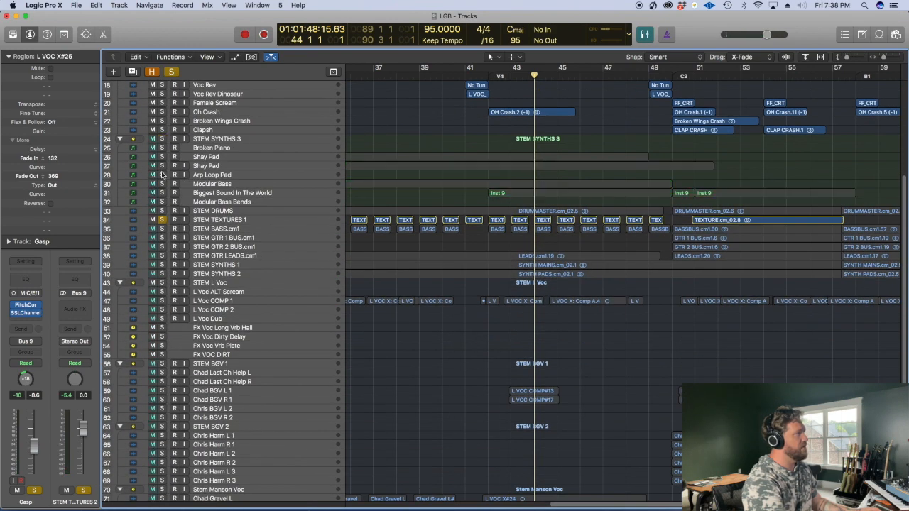
{"action": "scroll", "coordinate": [430, 325], "scroll_direction": "down", "scroll_amount": 3}
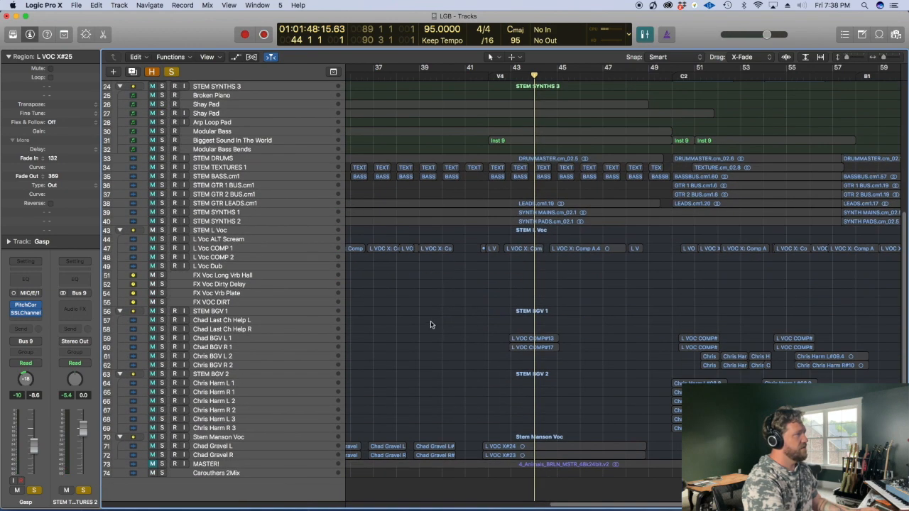
{"action": "left_click", "coordinate": [163, 231]}
{"action": "key", "text": "comma"}
{"action": "key", "text": "comma"}
{"action": "key", "text": "space"}
{"action": "scroll", "coordinate": [397, 231], "scroll_direction": "up", "scroll_amount": 8}
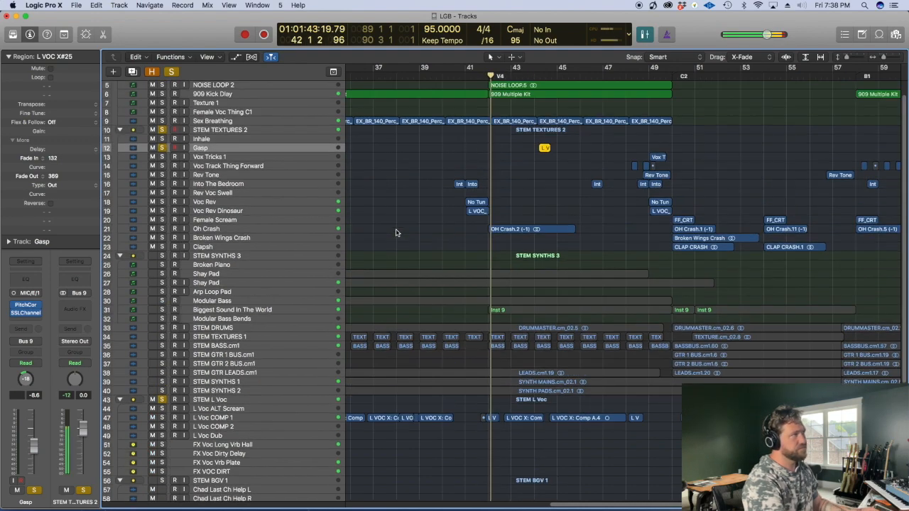
Solo the whole STEM TEXTURES 2 stem, remove the solo from Gasp and listen on into section C2
{"action": "key", "text": "super+Down"}
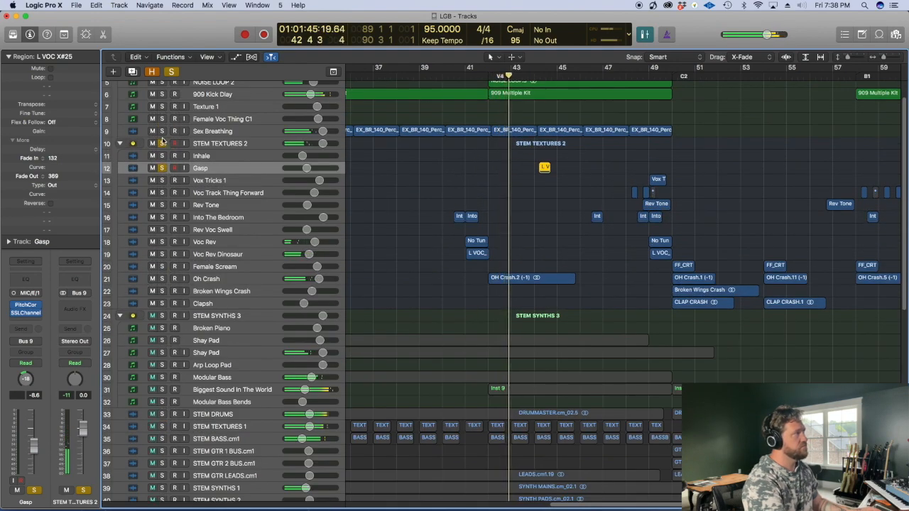
{"action": "scroll", "coordinate": [186, 135], "scroll_direction": "up", "scroll_amount": 2}
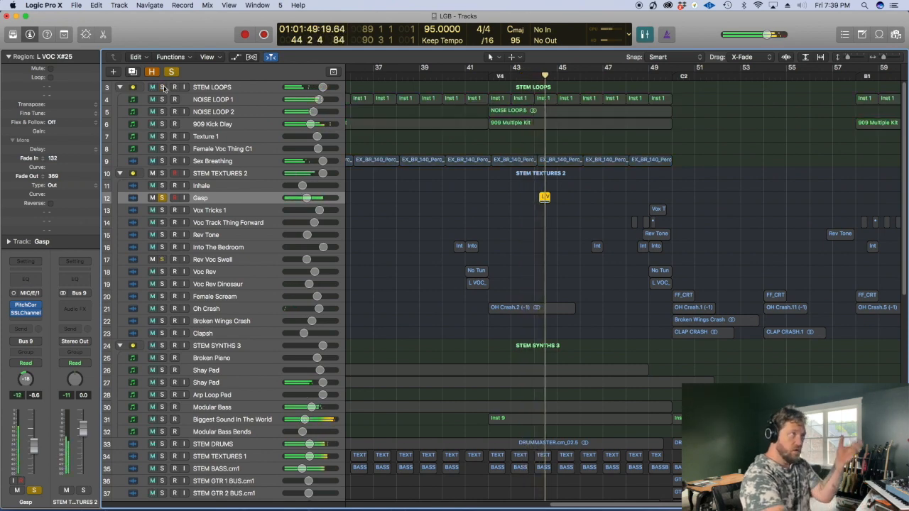
{"action": "left_click", "coordinate": [162, 173]}
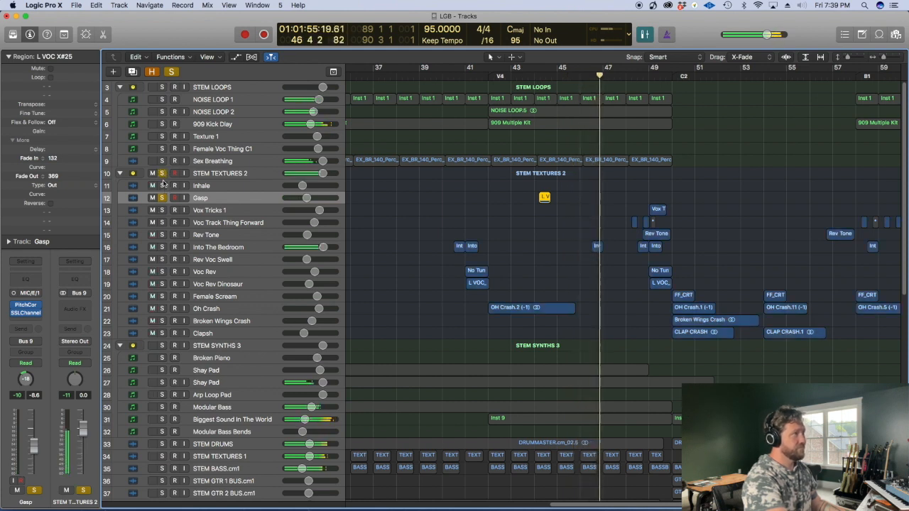
{"action": "left_click", "coordinate": [162, 198]}
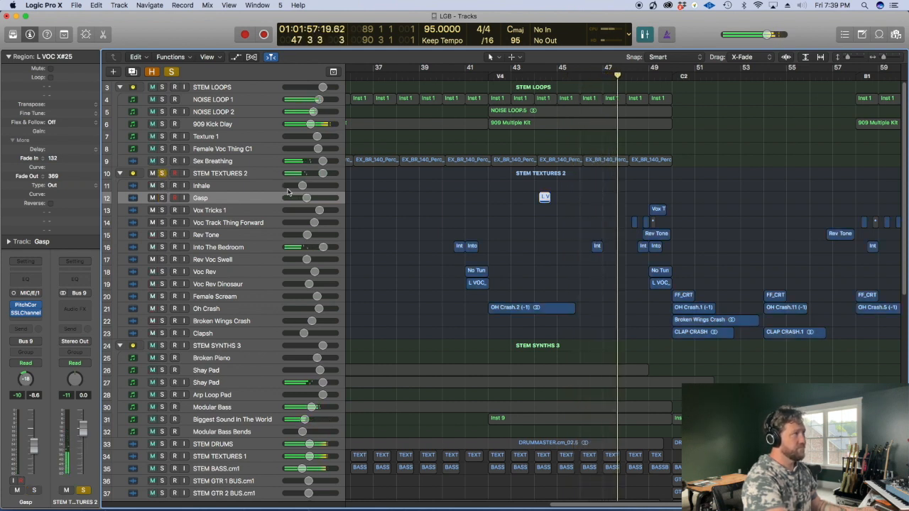
{"action": "key", "text": "super+Down"}
{"action": "key", "text": "super+Up"}
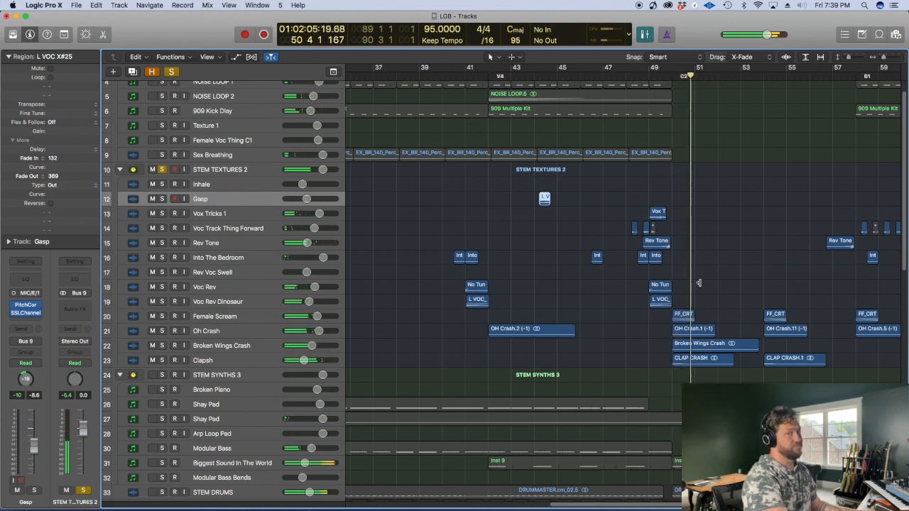
Place the playhead at bar 44 just before the Gasp region and view the STEM TEXTURES 2 tracks enlarged
{"action": "scroll", "coordinate": [721, 286], "scroll_direction": "right", "scroll_amount": 3}
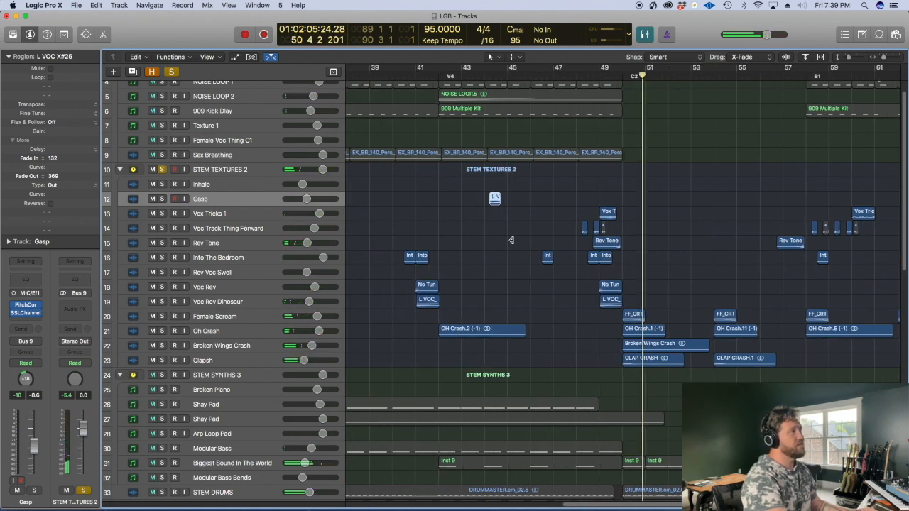
{"action": "left_click", "coordinate": [485, 247]}
{"action": "key", "text": "super+Down"}
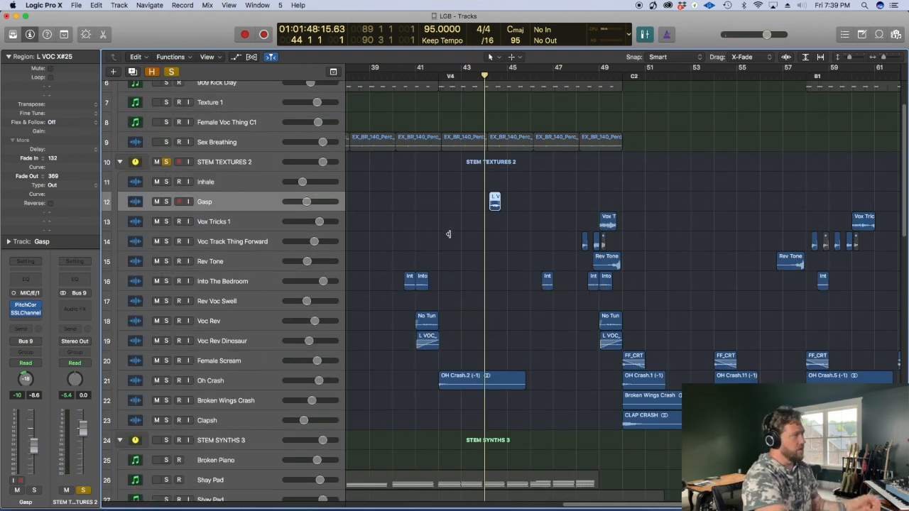
Enlarge the Gasp region just after bar 44 in STEM TEXTURES 2 and examine its waveform
{"action": "key", "text": "super+Right"}
{"action": "key", "text": "super+Right"}
{"action": "key", "text": "super+Right"}
{"action": "key", "text": "super+Down"}
{"action": "key", "text": "super+Down"}
{"action": "key", "text": "super+Down"}
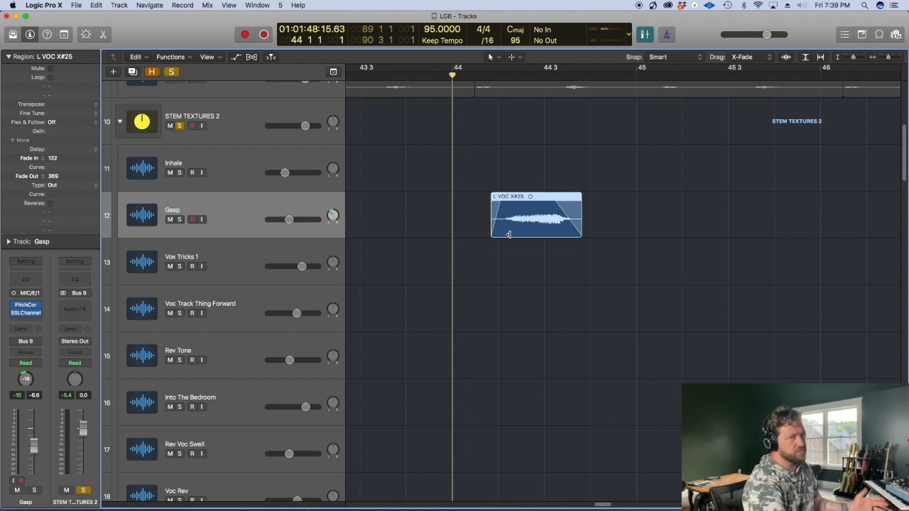
Clear the STEM TEXTURES 2 solo and move the playhead to bar 49, just before section C2
{"action": "key", "text": "z"}
{"action": "left_click", "coordinate": [484, 370]}
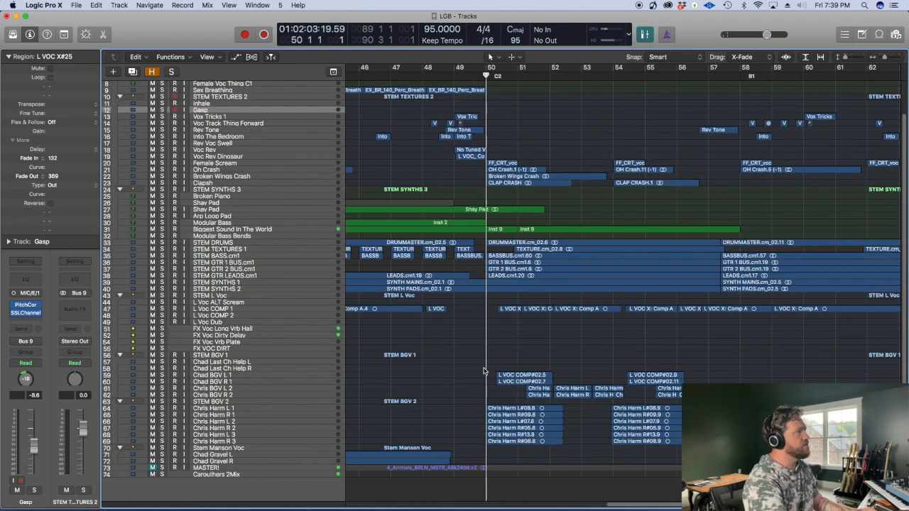
{"action": "scroll", "coordinate": [468, 366], "scroll_direction": "down", "scroll_amount": 3}
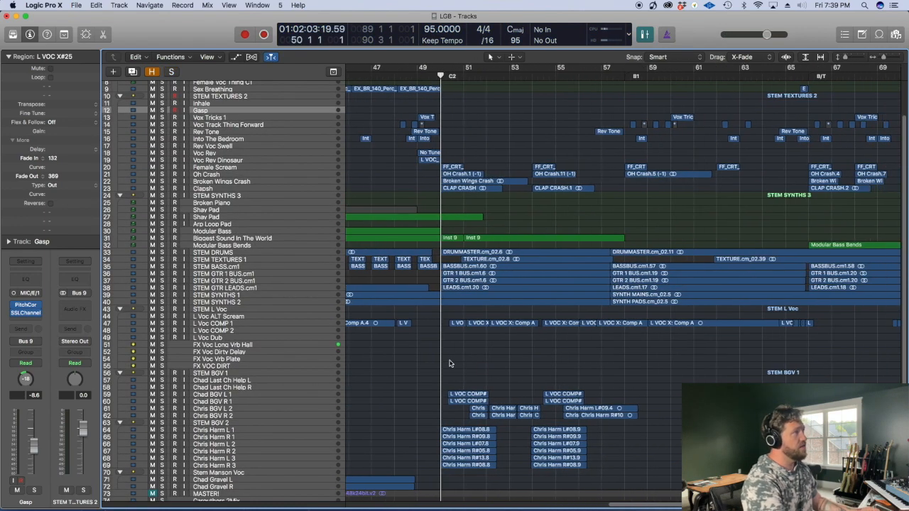
{"action": "left_click", "coordinate": [424, 360]}
{"action": "key", "text": "super+Up"}
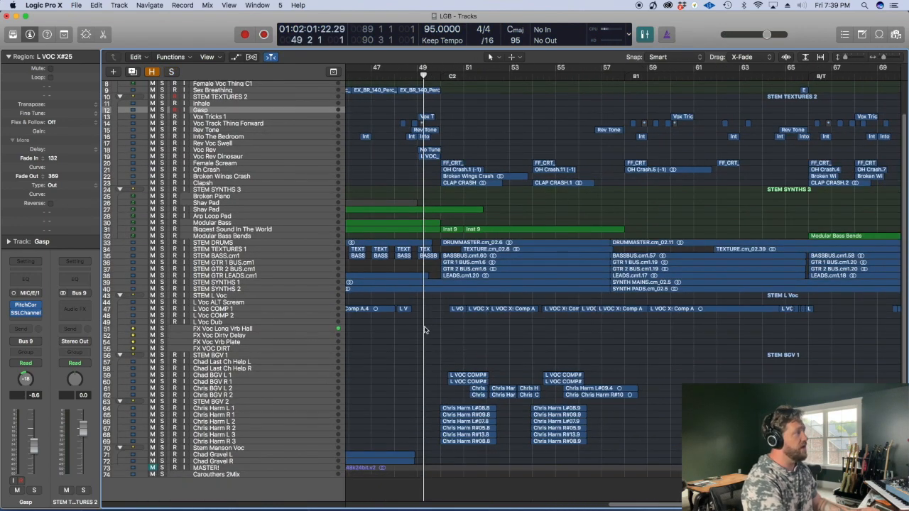
Solo STEM BGV 1, STEM BGV 2 and Stem Manson Voc, narrow STEM BGV 1 to BGV L 2 and R 2, and play section C2
{"action": "left_click", "coordinate": [162, 355]}
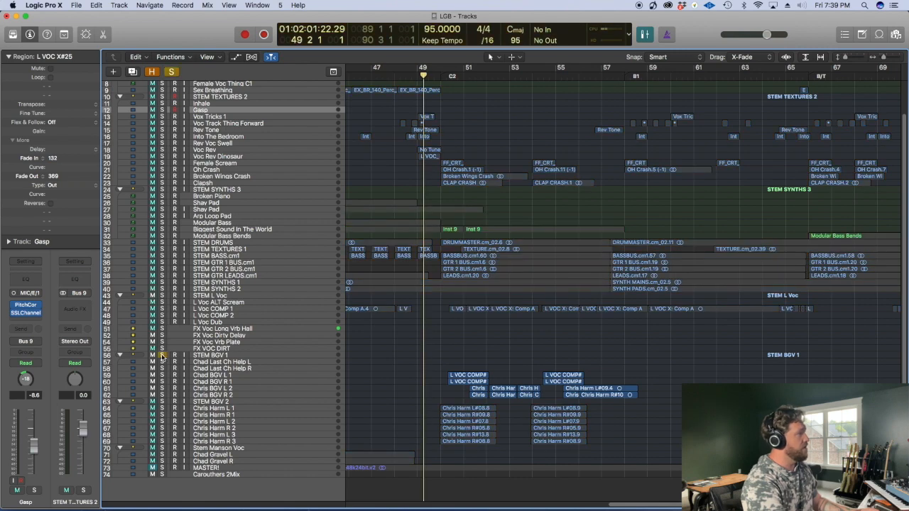
{"action": "left_click", "coordinate": [161, 401]}
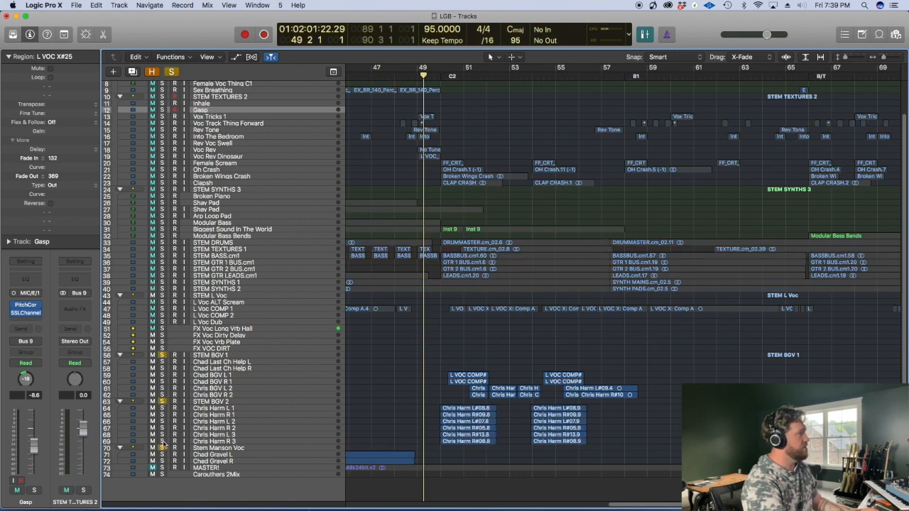
{"action": "key", "text": "super+Down"}
{"action": "key", "text": "space"}
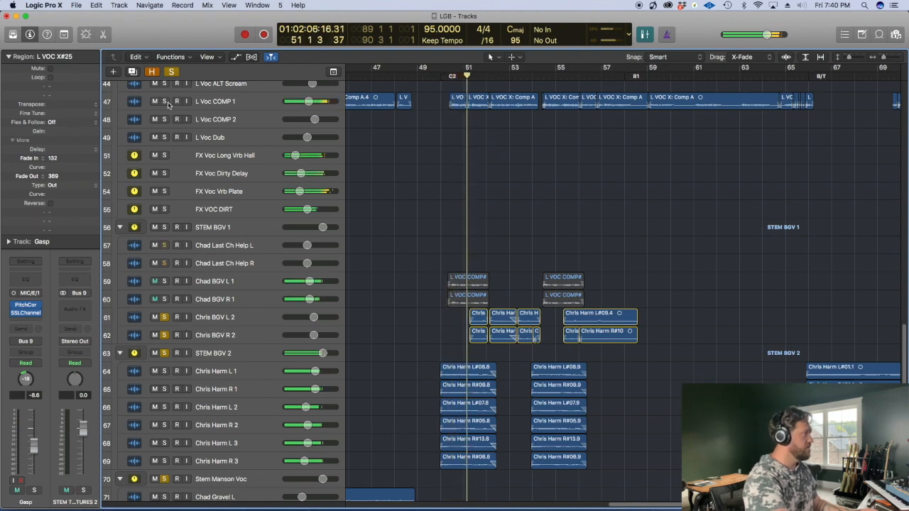
{"action": "key", "text": "super+Up"}
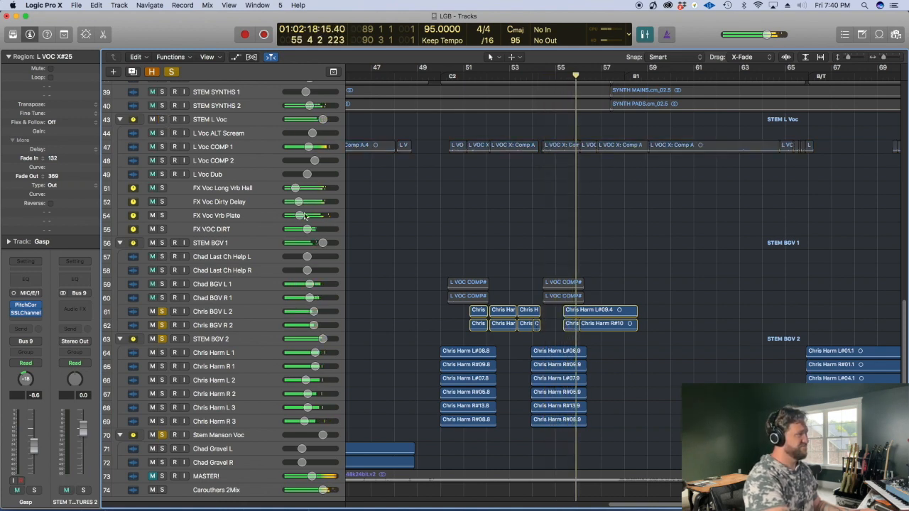
{"action": "scroll", "coordinate": [307, 238], "scroll_direction": "up", "scroll_amount": 2}
{"action": "scroll", "coordinate": [307, 238], "scroll_direction": "up", "scroll_amount": 2}
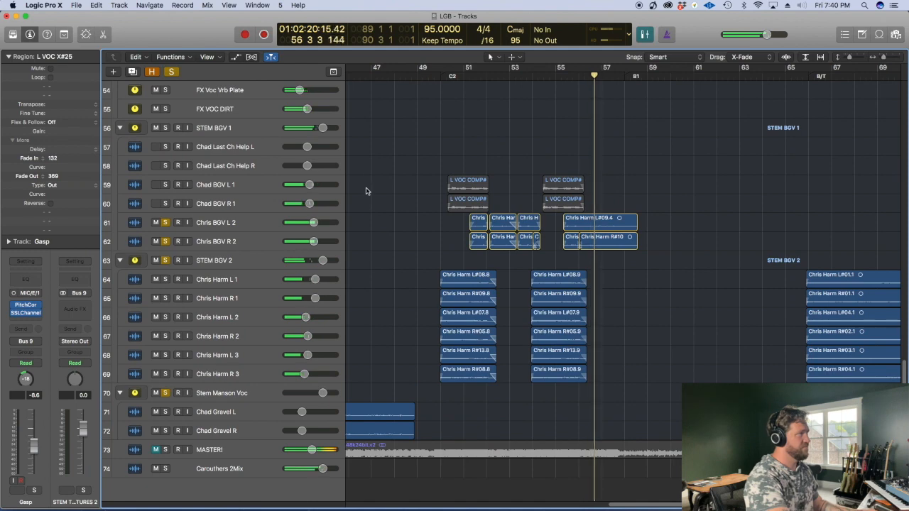
Solo the whole STEM BGV 1 in place of STEM BGV 2 and restart from bar 50
{"action": "left_click", "coordinate": [166, 129]}
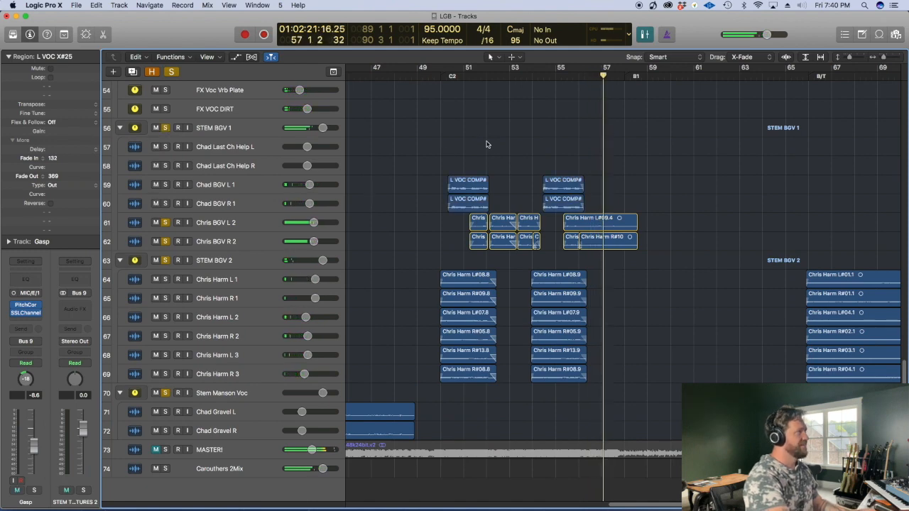
{"action": "left_click", "coordinate": [442, 159]}
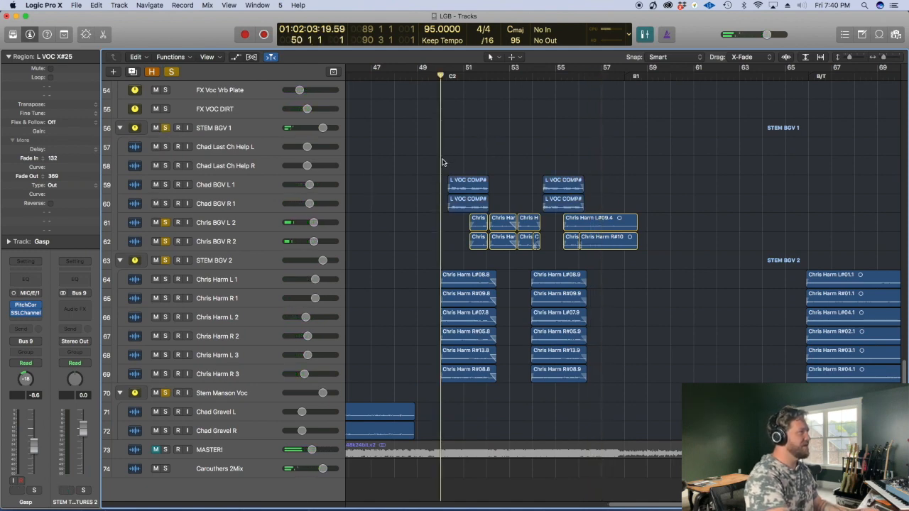
{"action": "scroll", "coordinate": [442, 162], "scroll_direction": "down", "scroll_amount": 5}
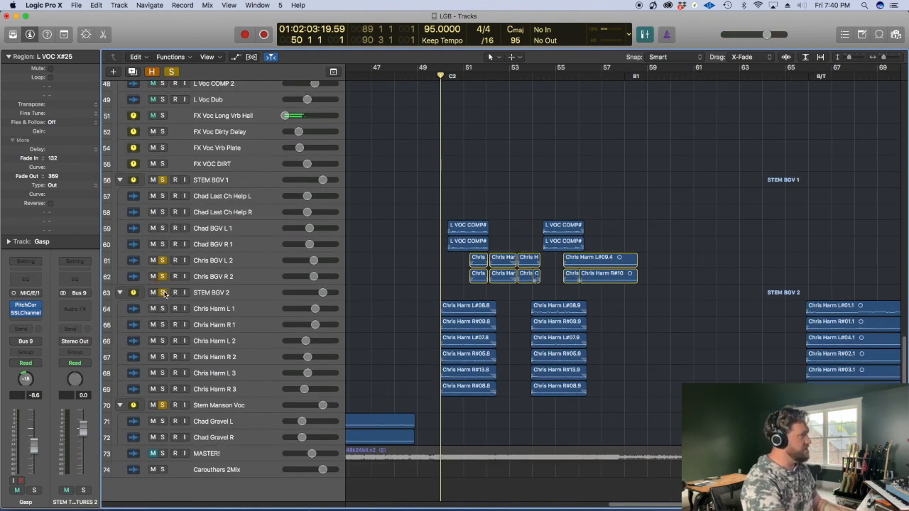
{"action": "left_click", "coordinate": [163, 293]}
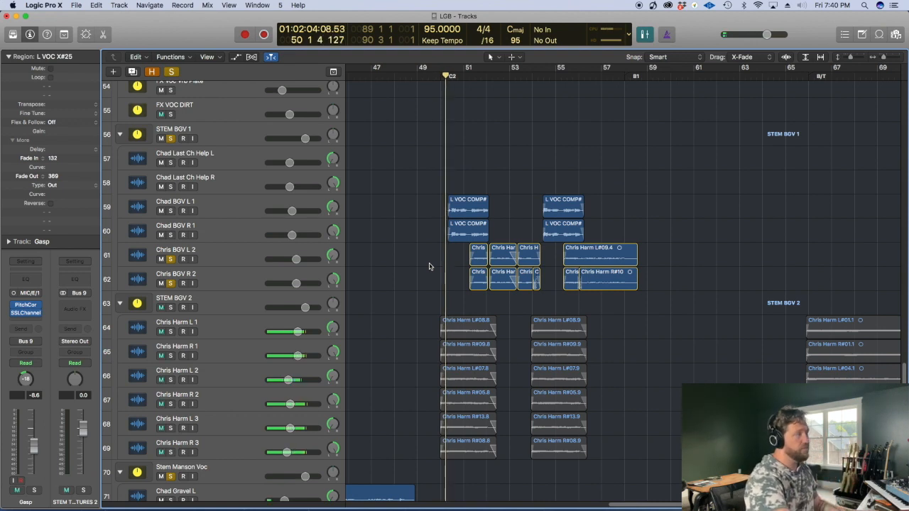
Add STEM L Voc to the soloed background vocals and listen through section C2 to bar 56
{"action": "key", "text": "super+Up"}
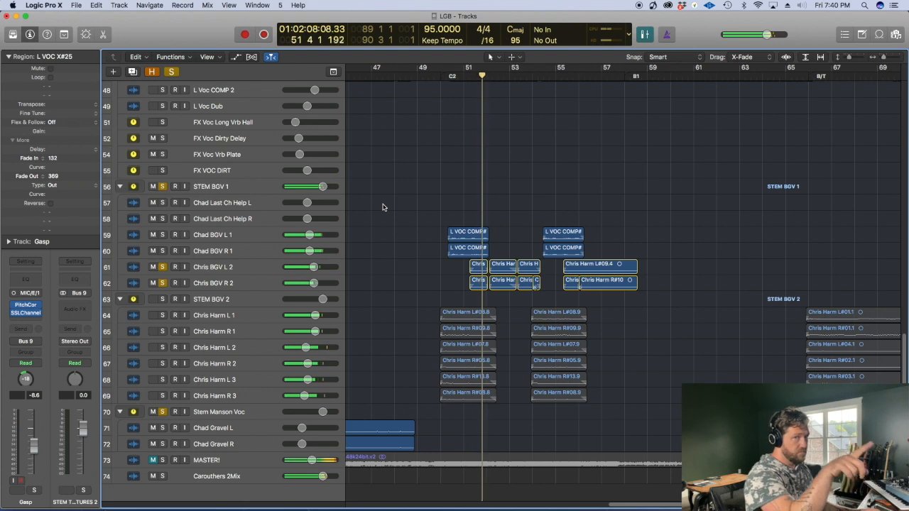
{"action": "key", "text": "super+Up"}
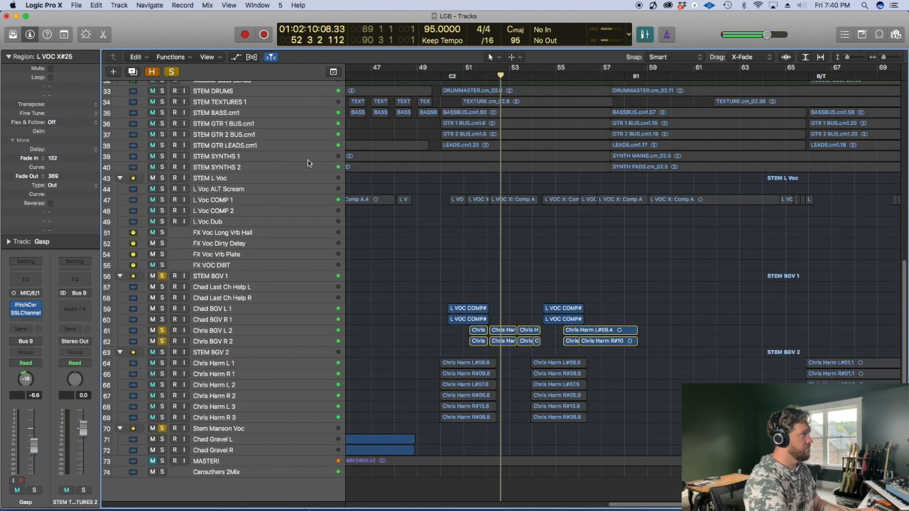
{"action": "key", "text": "super+Down"}
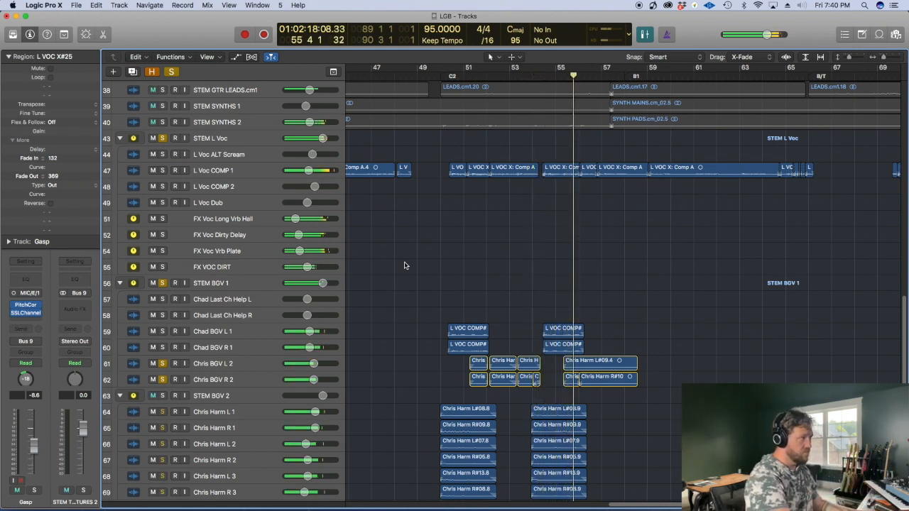
{"action": "key", "text": "space"}
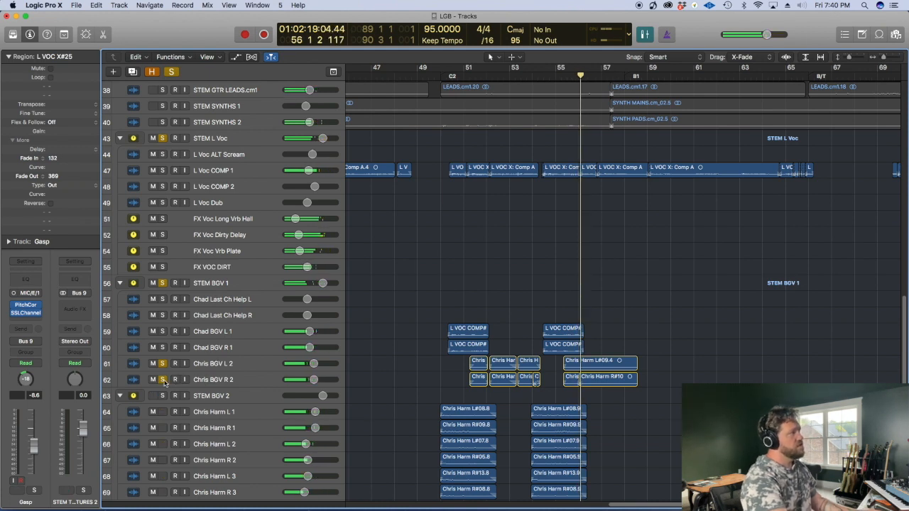
Solo only the BGV L 1 and BGV R 1 tracks within STEM BGV 1 and play from beat 3 of bar 50
{"action": "left_click", "coordinate": [216, 348]}
{"action": "left_click", "coordinate": [171, 331], "text": "shift"}
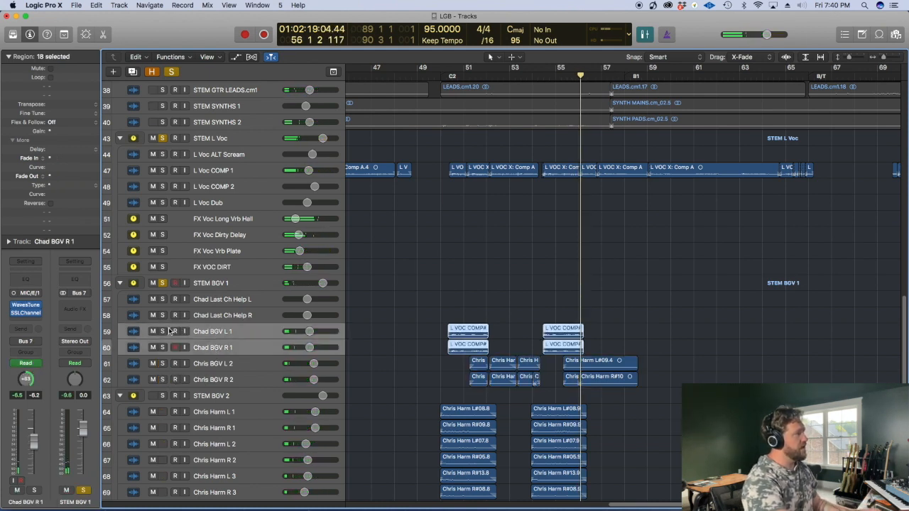
{"action": "left_click", "coordinate": [164, 283]}
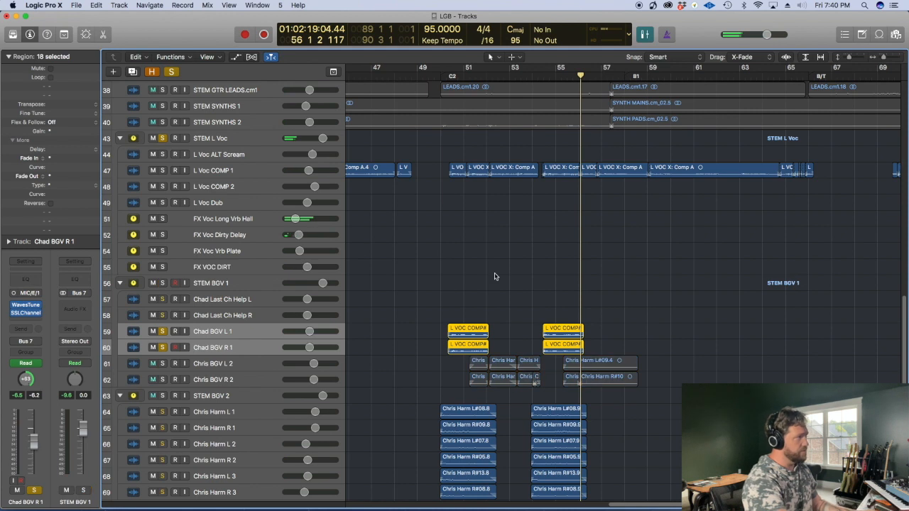
{"action": "left_click", "coordinate": [464, 76]}
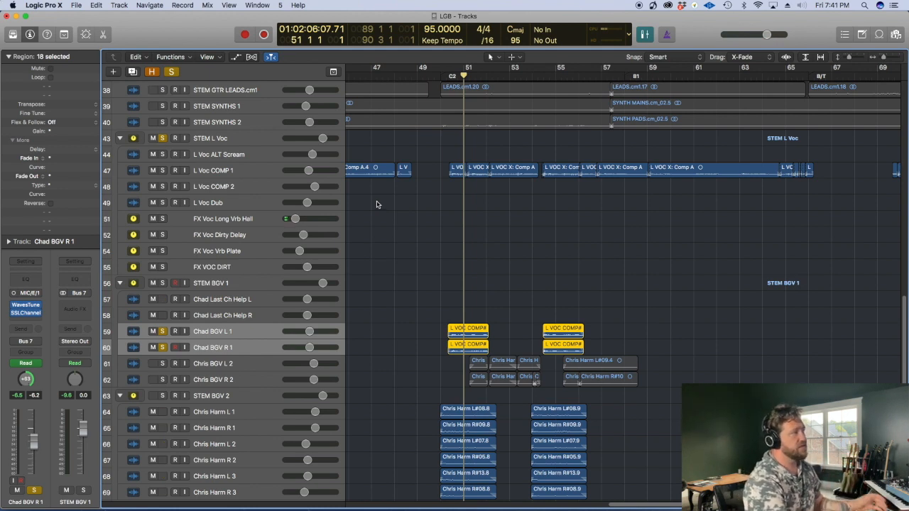
{"action": "left_click", "coordinate": [450, 295]}
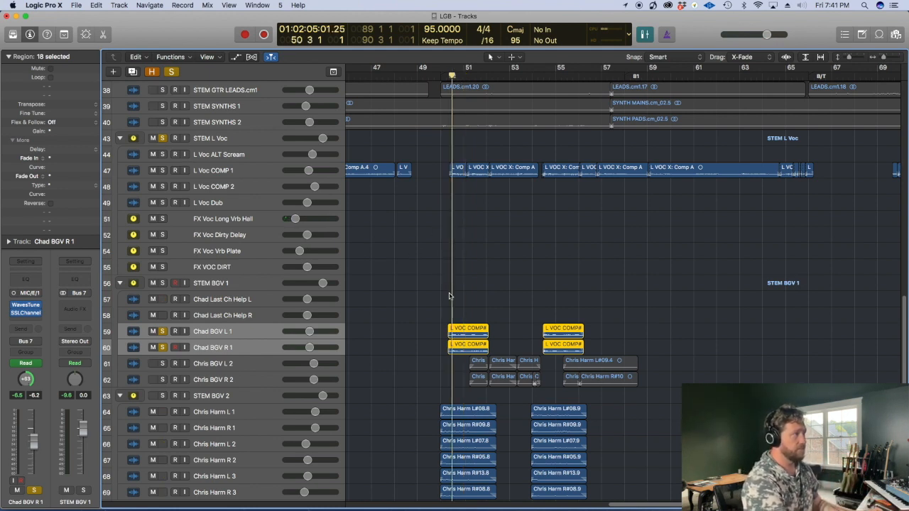
{"action": "key", "text": "space"}
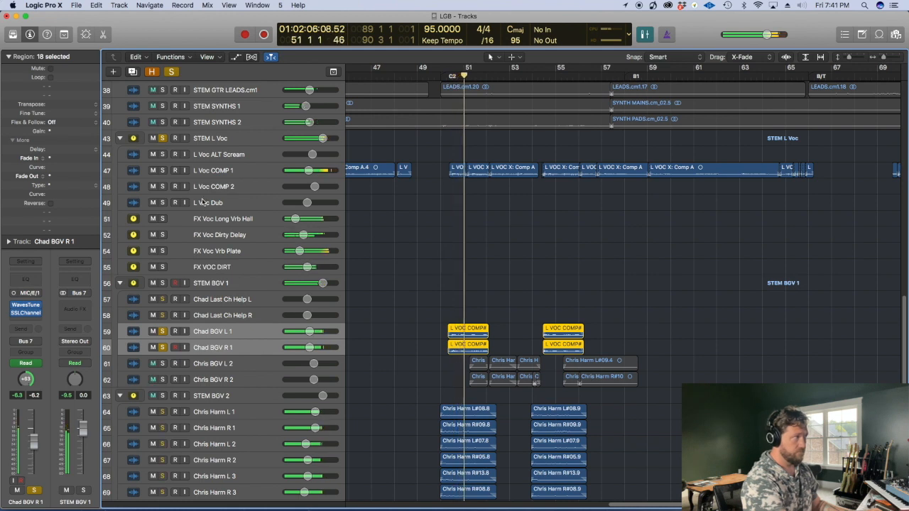
Remove all remaining solos, including STEM L Voc and Stem Manson Voc, and play the full mix from bar 56
{"action": "left_click", "coordinate": [162, 139]}
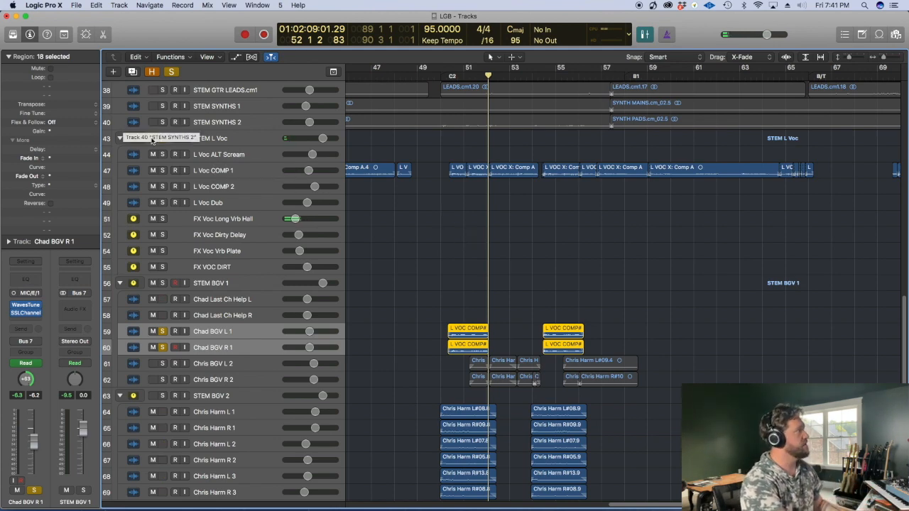
{"action": "scroll", "coordinate": [324, 300], "scroll_direction": "right", "scroll_amount": 3}
{"action": "scroll", "coordinate": [325, 300], "scroll_direction": "down", "scroll_amount": 5}
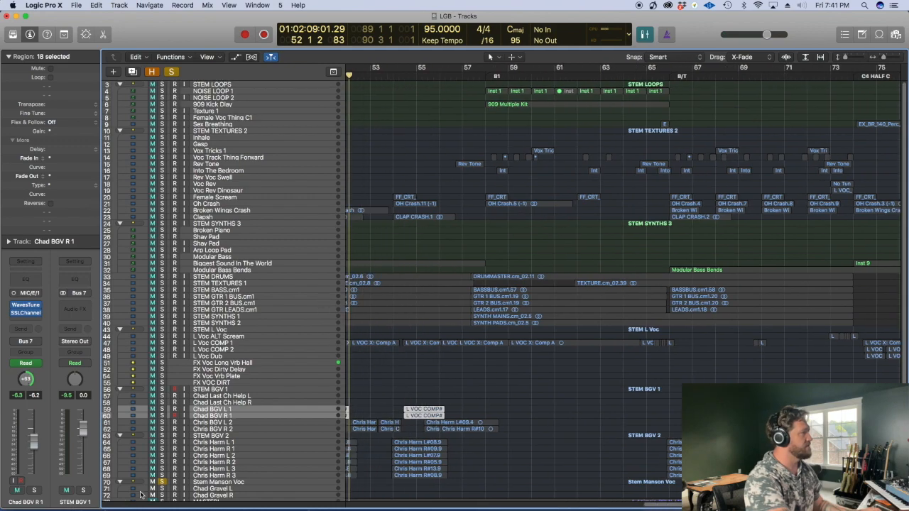
{"action": "left_click", "coordinate": [162, 483]}
{"action": "left_click", "coordinate": [450, 372]}
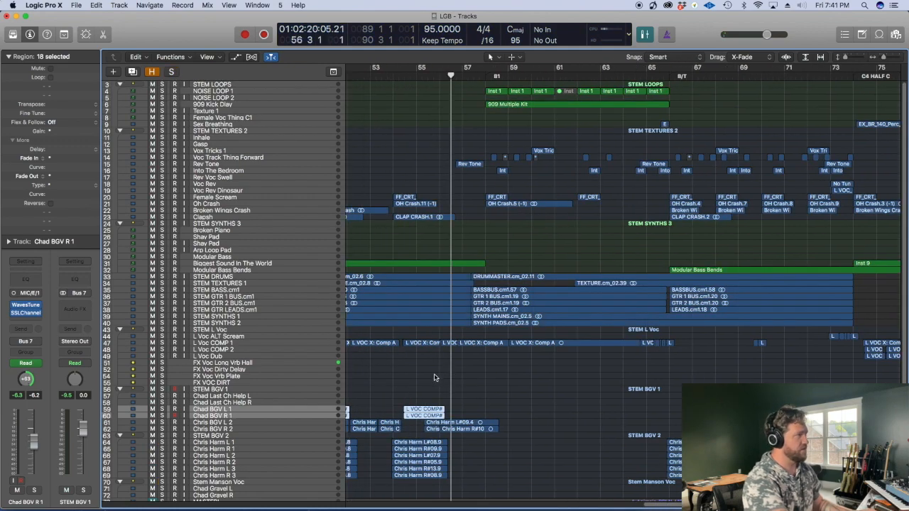
{"action": "scroll", "coordinate": [435, 376], "scroll_direction": "up", "scroll_amount": 5}
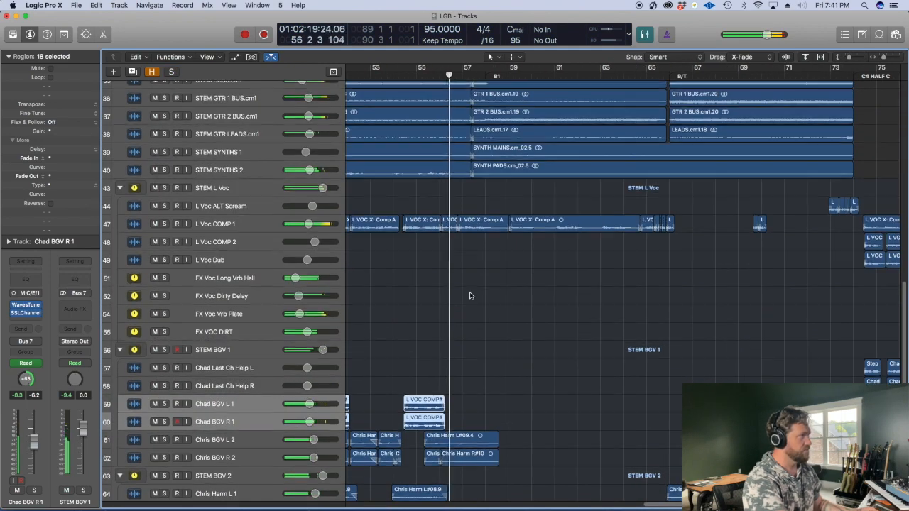
Mute the eight stem tracks from STEM DRUMS to STEM SYNTHS 2 while section B1 plays
{"action": "scroll", "coordinate": [471, 294], "scroll_direction": "up", "scroll_amount": 5}
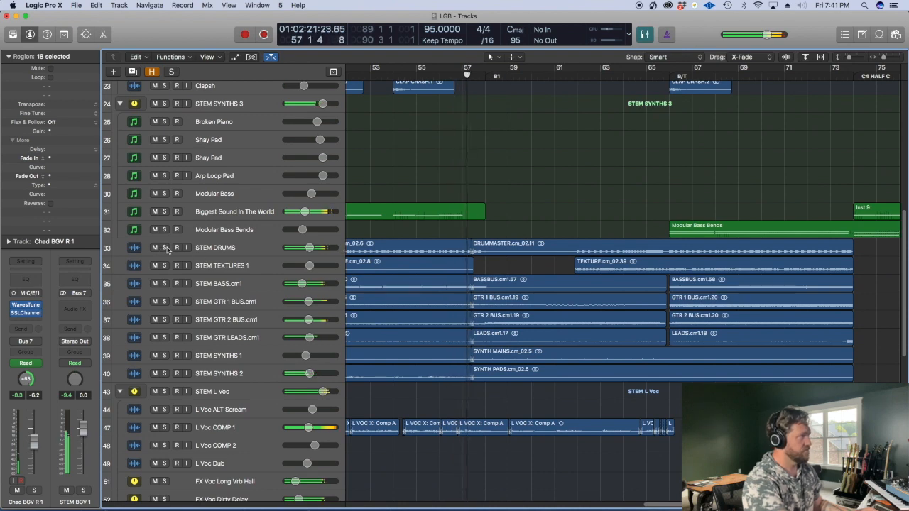
{"action": "scroll", "coordinate": [234, 257], "scroll_direction": "right", "scroll_amount": 2}
{"action": "left_click_drag", "start_coordinate": [154, 247], "coordinate": [155, 375]}
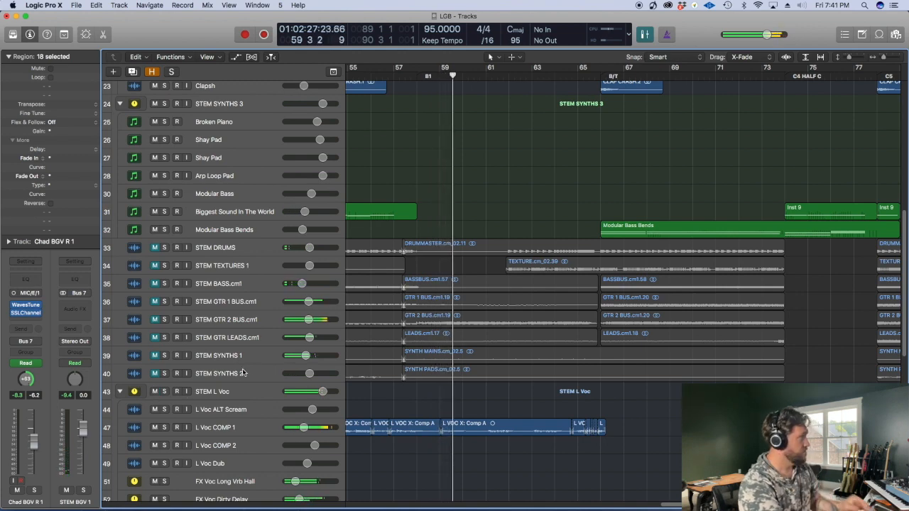
Look through the unmuted vocal, loop, texture and synth tracks while section B1 plays
{"action": "scroll", "coordinate": [354, 363], "scroll_direction": "down", "scroll_amount": 1}
{"action": "scroll", "coordinate": [354, 363], "scroll_direction": "down", "scroll_amount": 12}
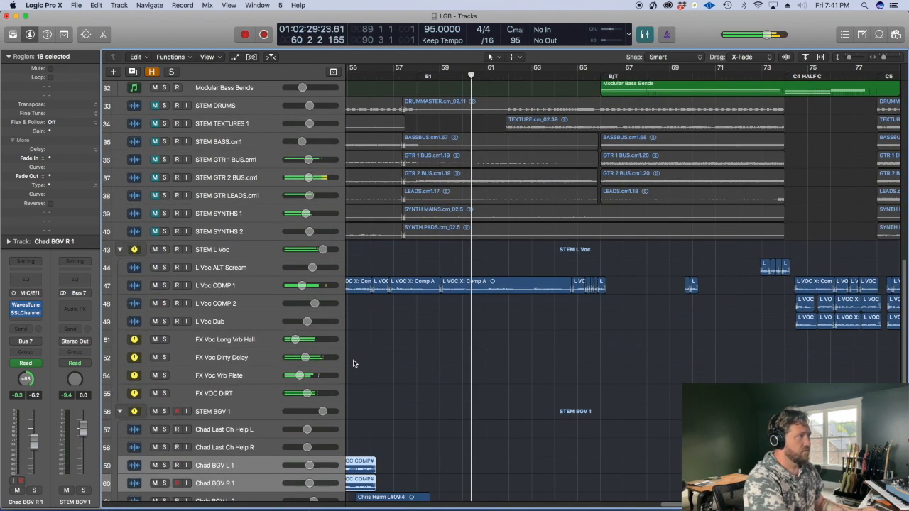
{"action": "scroll", "coordinate": [460, 362], "scroll_direction": "up", "scroll_amount": 20}
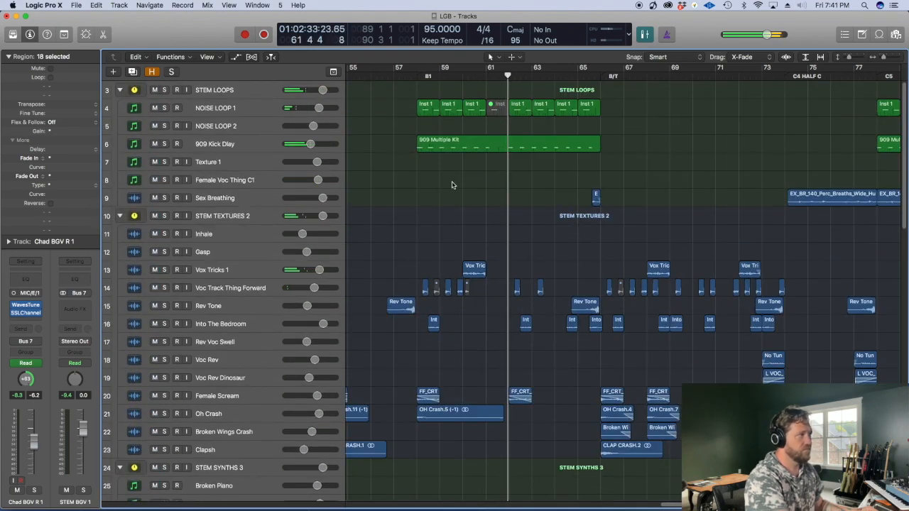
{"action": "scroll", "coordinate": [527, 220], "scroll_direction": "down", "scroll_amount": 9}
{"action": "key", "text": "super+Down"}
{"action": "key", "text": "super+Down"}
{"action": "key", "text": "super+Down"}
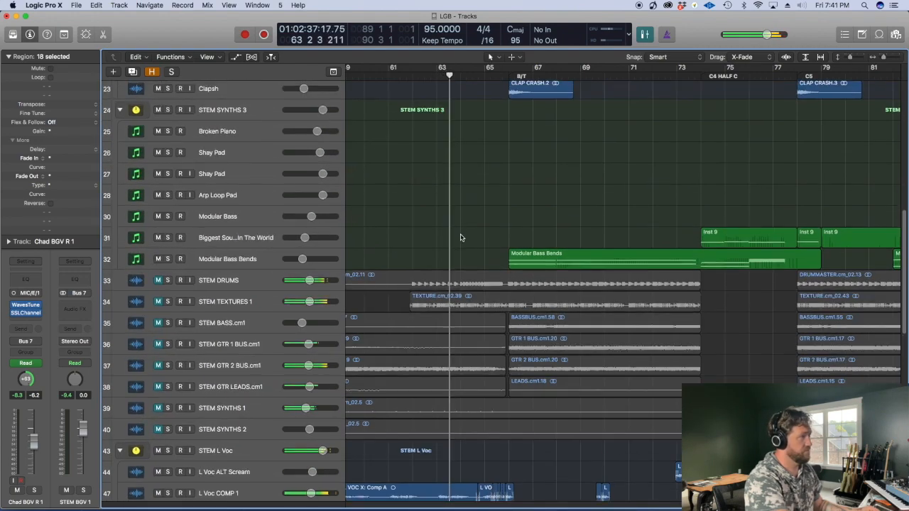
Select the L Voc COMP 1 track and examine its regions enlarged between bars 63 and 70
{"action": "scroll", "coordinate": [459, 237], "scroll_direction": "down", "scroll_amount": 10}
{"action": "left_click", "coordinate": [248, 200]}
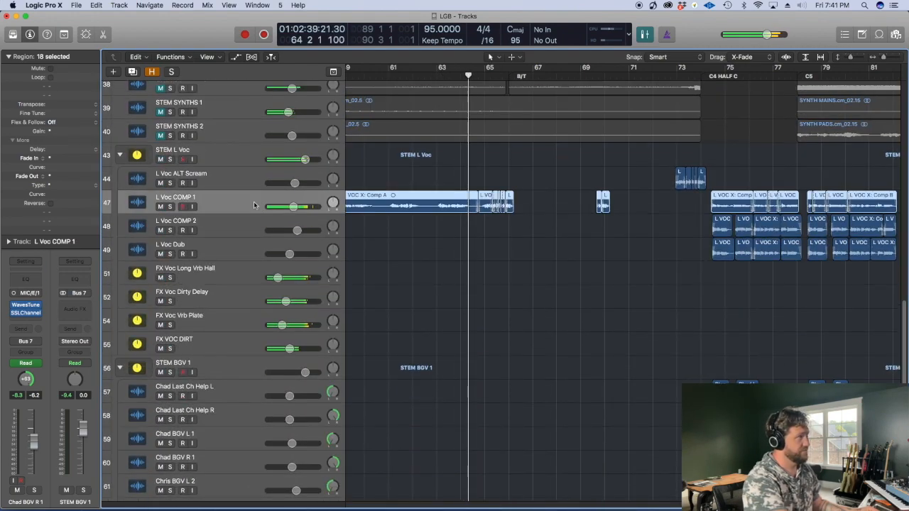
{"action": "key", "text": "super+Down"}
{"action": "key", "text": "super+Down"}
{"action": "key", "text": "super+Down"}
{"action": "key", "text": "super+Down"}
{"action": "key", "text": "super+Right"}
{"action": "key", "text": "super+Down"}
{"action": "key", "text": "super+Right"}
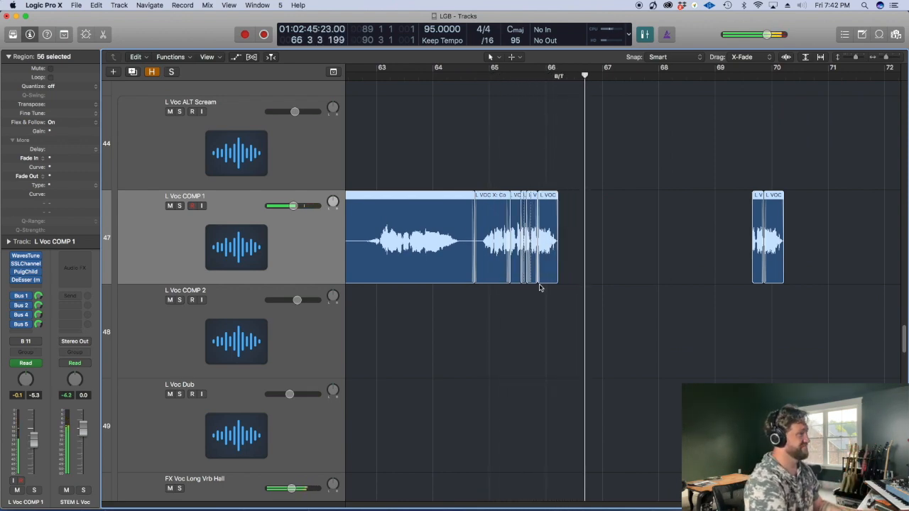
Move the playhead back to bar 64 and view the STEM TEXTURES 2 tracks leading into section B/T
{"action": "key", "text": "super+Up"}
{"action": "scroll", "coordinate": [538, 286], "scroll_direction": "up", "scroll_amount": 10}
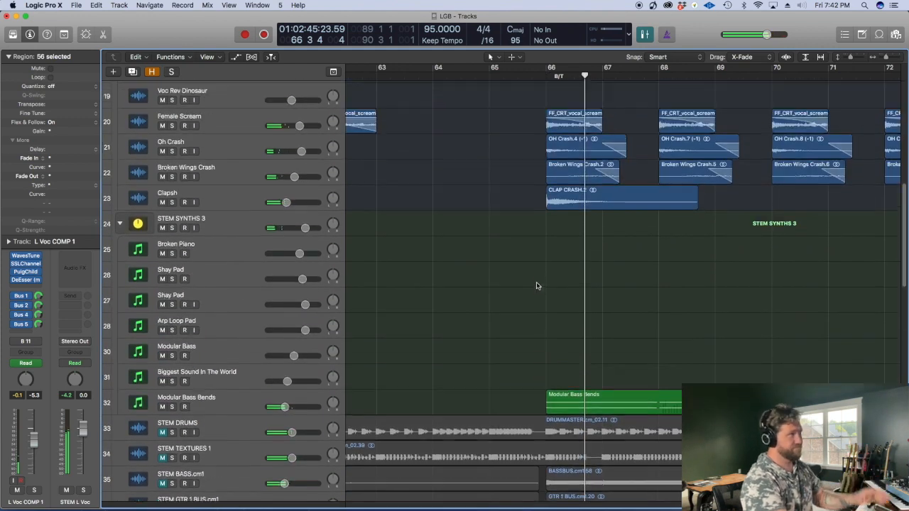
{"action": "scroll", "coordinate": [538, 286], "scroll_direction": "up", "scroll_amount": 3}
{"action": "key", "text": "comma"}
{"action": "key", "text": "comma"}
{"action": "key", "text": "comma"}
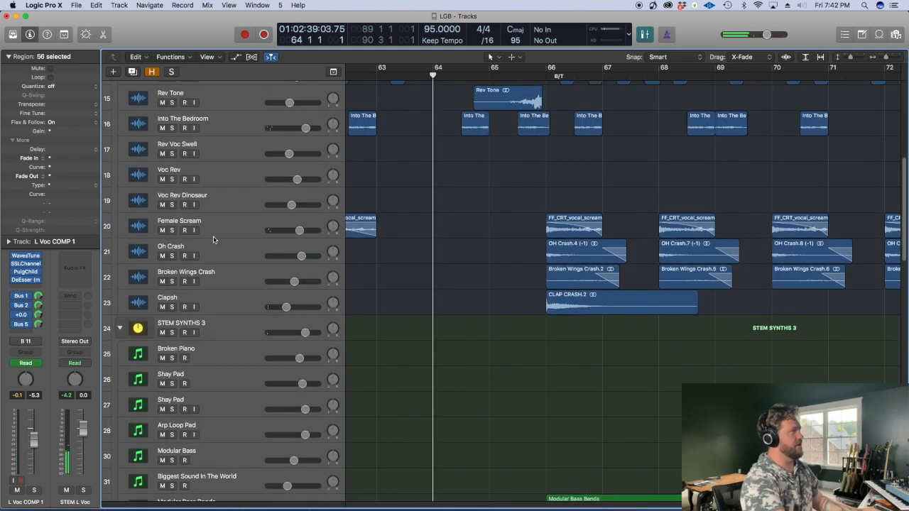
Play the song from bar 63 through section B/T into C4 HALF C while viewing the stem, vocal and background vocal tracks
{"action": "key", "text": "super+Up"}
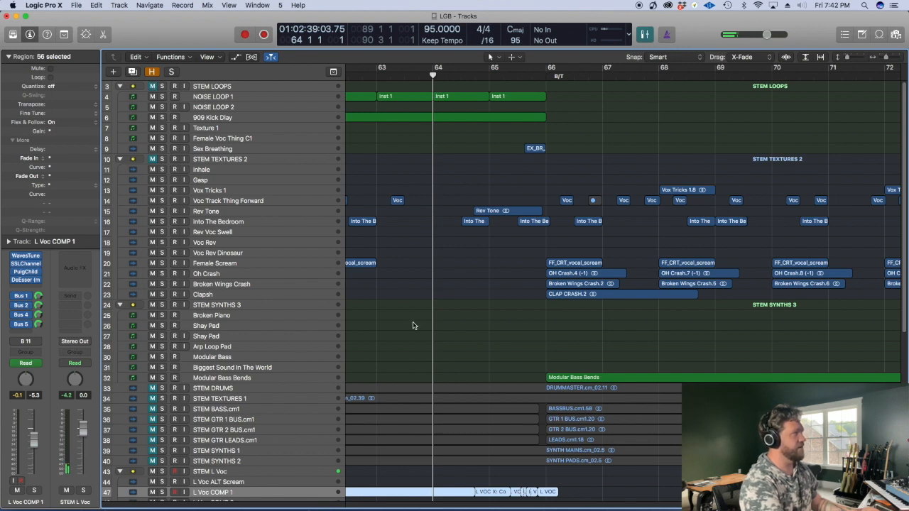
{"action": "scroll", "coordinate": [415, 320], "scroll_direction": "down", "scroll_amount": 6}
{"action": "key", "text": "space"}
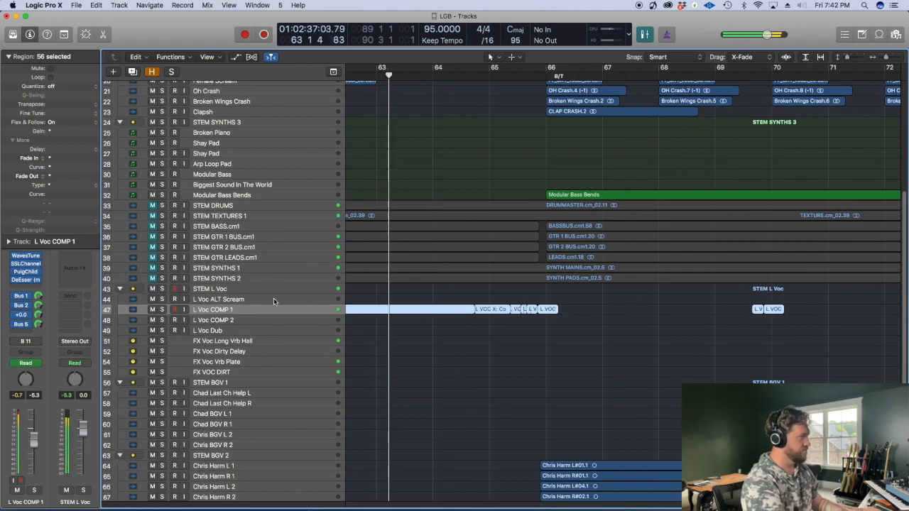
{"action": "key", "text": "super+Down"}
{"action": "key", "text": "super+Down"}
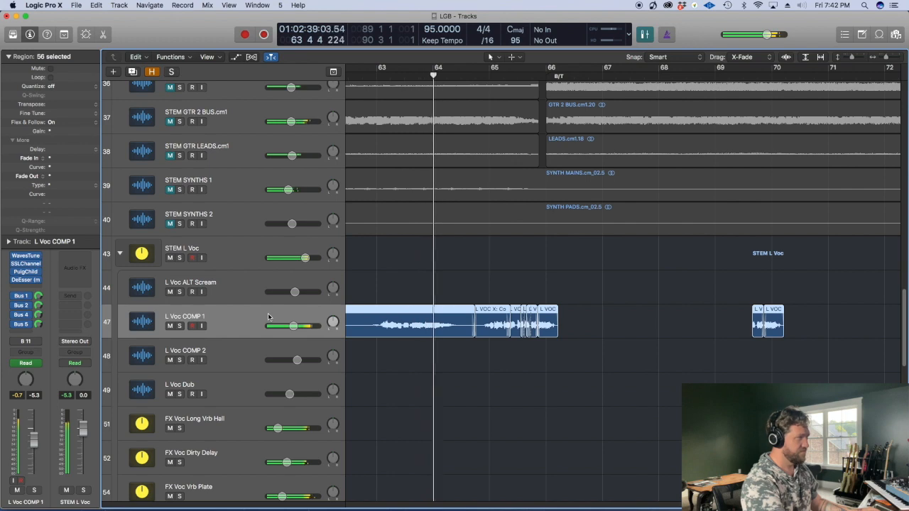
{"action": "key", "text": "super+Up"}
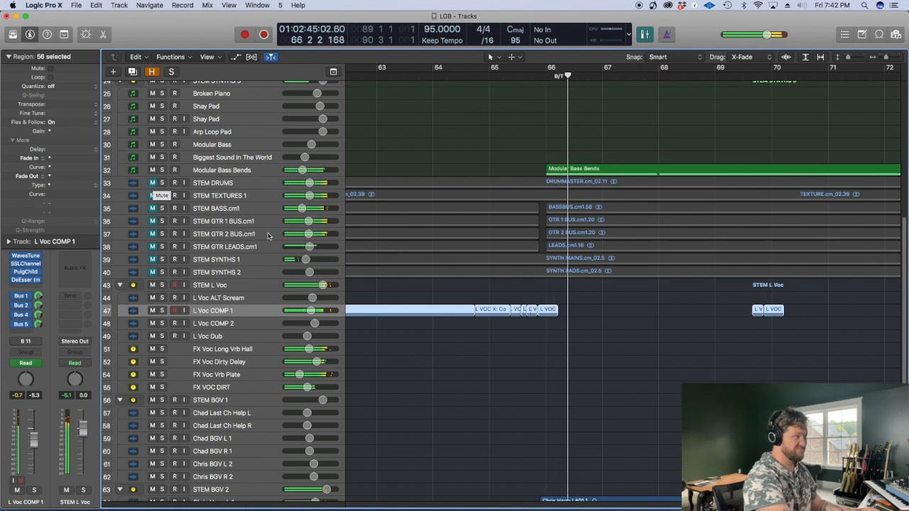
{"action": "scroll", "coordinate": [297, 321], "scroll_direction": "down", "scroll_amount": 5}
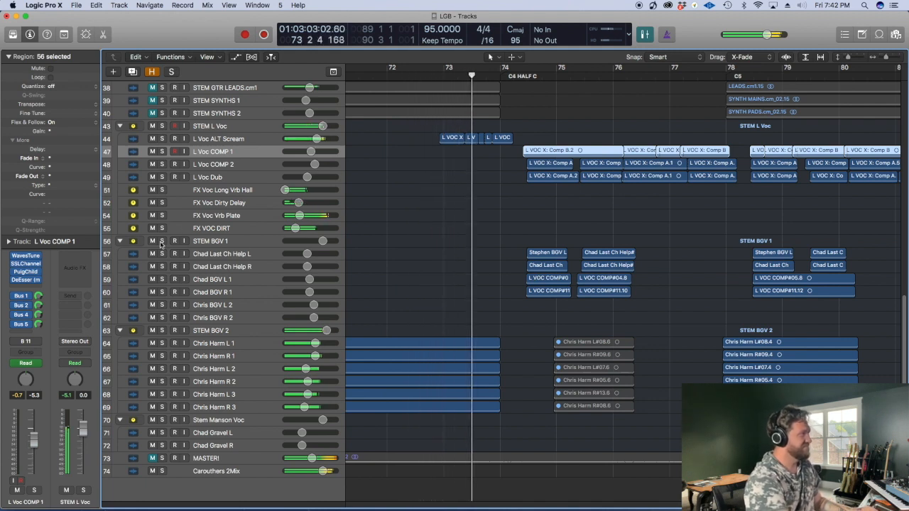
{"action": "scroll", "coordinate": [289, 263], "scroll_direction": "down", "scroll_amount": 1}
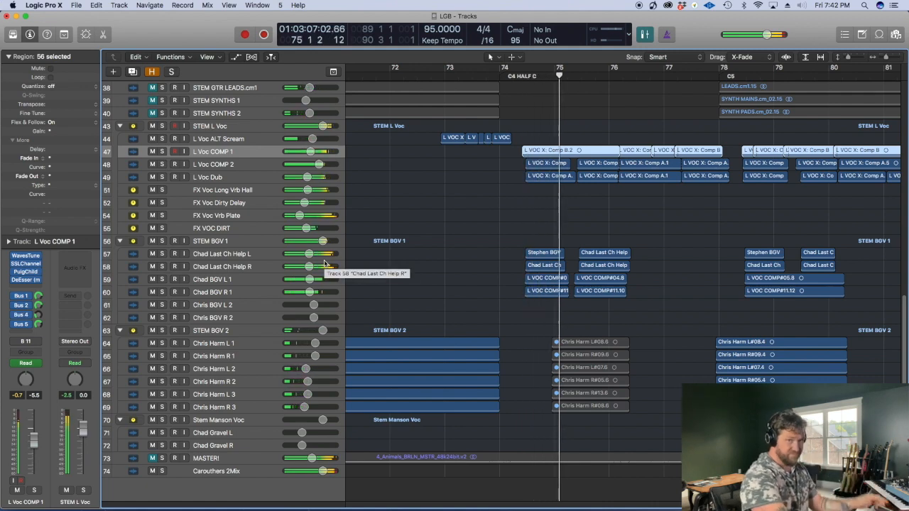
{"action": "key", "text": "super+Up"}
{"action": "key", "text": "space"}
Solo STEM BGV 2 and move the playhead to bar 66 at the start of section B/T
{"action": "left_click", "coordinate": [492, 369]}
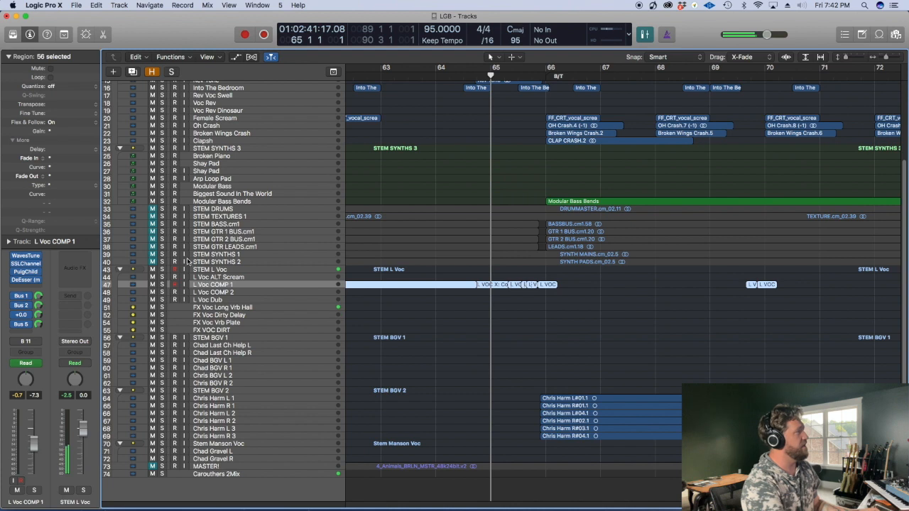
{"action": "left_click", "coordinate": [162, 391]}
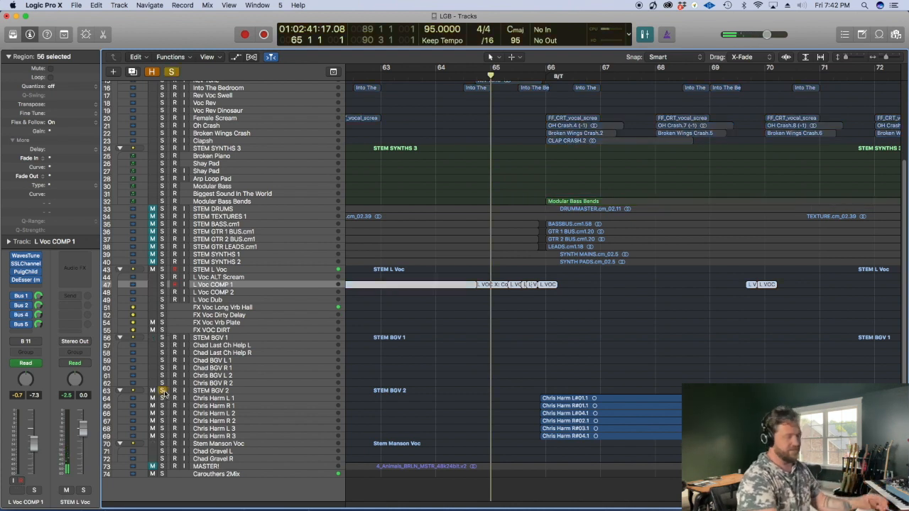
{"action": "key", "text": "period"}
{"action": "key", "text": "period"}
{"action": "key", "text": "comma"}
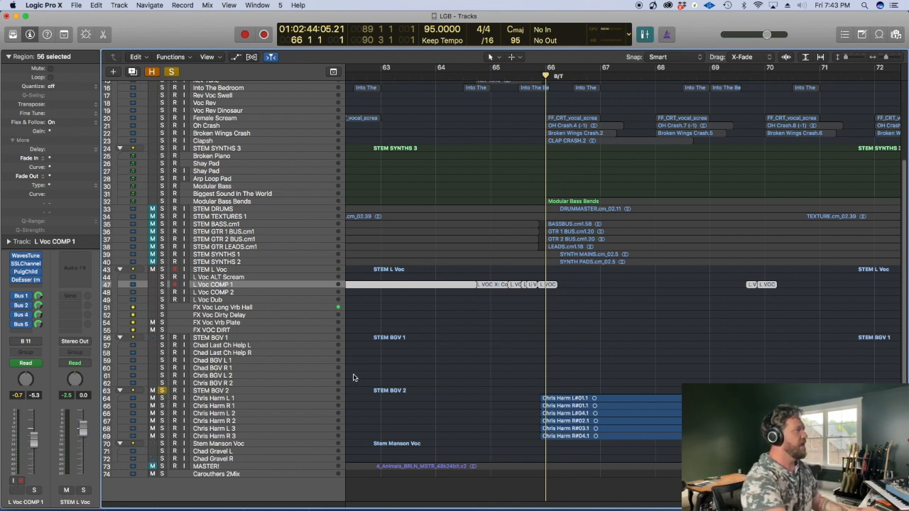
Examine the harmony regions under STEM BGV 2 enlarged and play them from bar 66
{"action": "key", "text": "super+Down"}
{"action": "key", "text": "super+Down"}
{"action": "key", "text": "super+Down"}
{"action": "key", "text": "super+Down"}
{"action": "scroll", "coordinate": [367, 371], "scroll_direction": "down", "scroll_amount": 8}
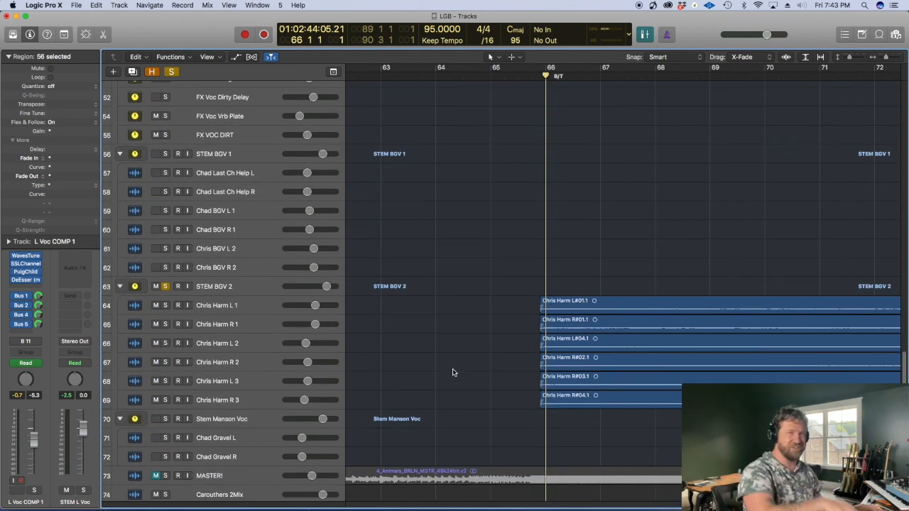
{"action": "key", "text": "space"}
Solo the Modular Bass Bends track in addition to STEM BGV 2 while section B/T plays
{"action": "key", "text": "super+Up"}
{"action": "key", "text": "super+Up"}
{"action": "key", "text": "super+Up"}
{"action": "key", "text": "super+Up"}
{"action": "key", "text": "super+Left"}
{"action": "key", "text": "super+Left"}
{"action": "key", "text": "super+Left"}
{"action": "scroll", "coordinate": [477, 361], "scroll_direction": "right", "scroll_amount": 4}
{"action": "scroll", "coordinate": [475, 356], "scroll_direction": "up", "scroll_amount": 5}
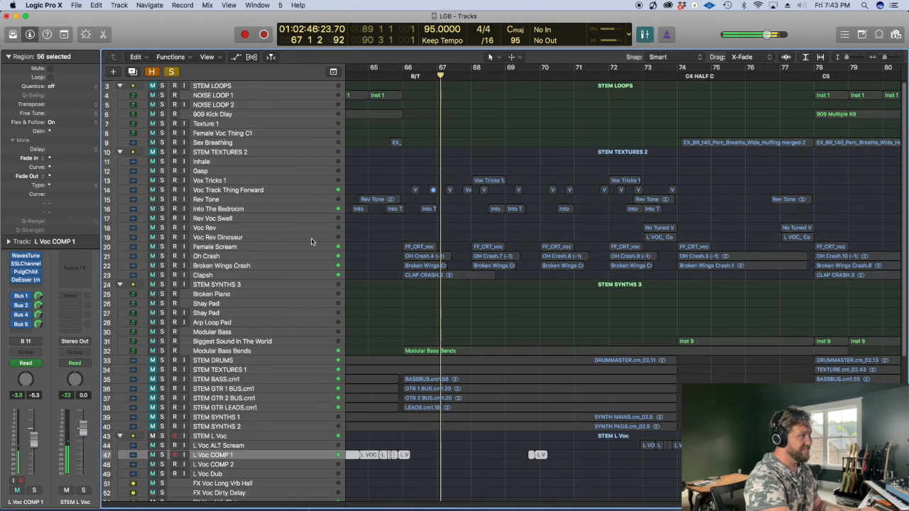
{"action": "left_click", "coordinate": [161, 351]}
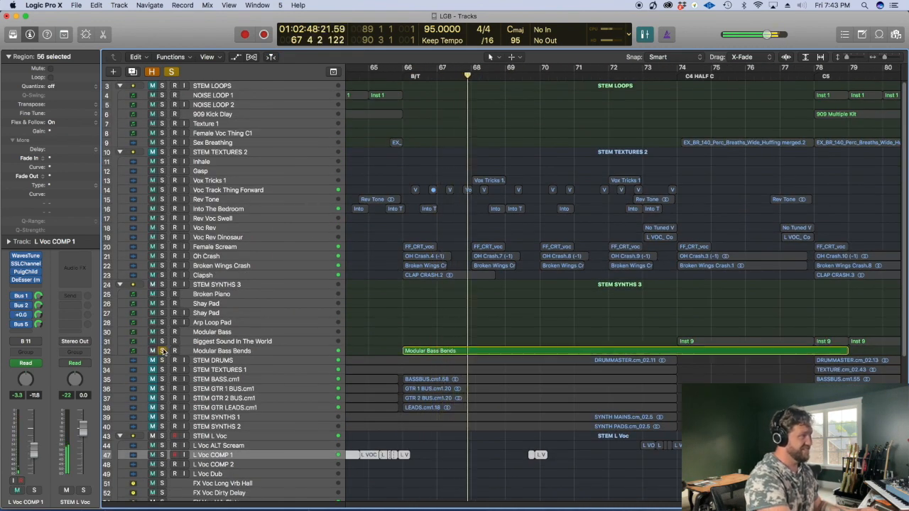
Select the Modular Bass Bends track and examine its MIDI region enlarged during playback
{"action": "key", "text": "super+Down"}
{"action": "key", "text": "super+Down"}
{"action": "key", "text": "super+Down"}
{"action": "key", "text": "super+Down"}
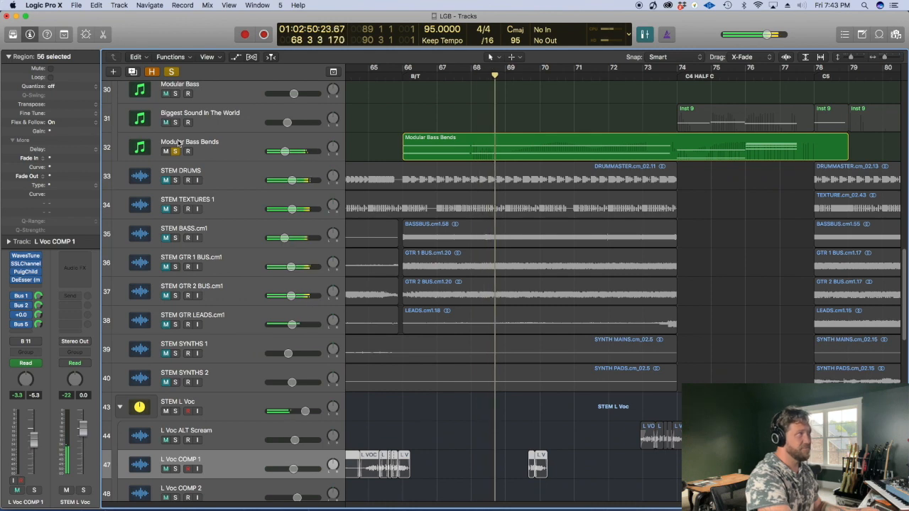
{"action": "left_click", "coordinate": [208, 145]}
{"action": "key", "text": "super+Down"}
{"action": "key", "text": "super+Down"}
{"action": "scroll", "coordinate": [260, 234], "scroll_direction": "up", "scroll_amount": 1}
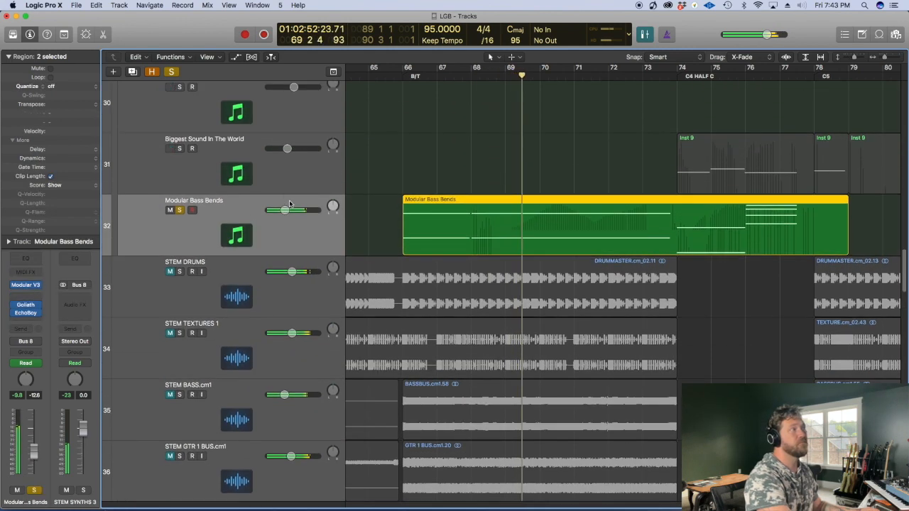
Unsolo STEM BGV 2, leaving Modular Bass Bends soloed, and return the playhead to bar 66
{"action": "key", "text": "super+Up"}
{"action": "key", "text": "super+Up"}
{"action": "key", "text": "super+Up"}
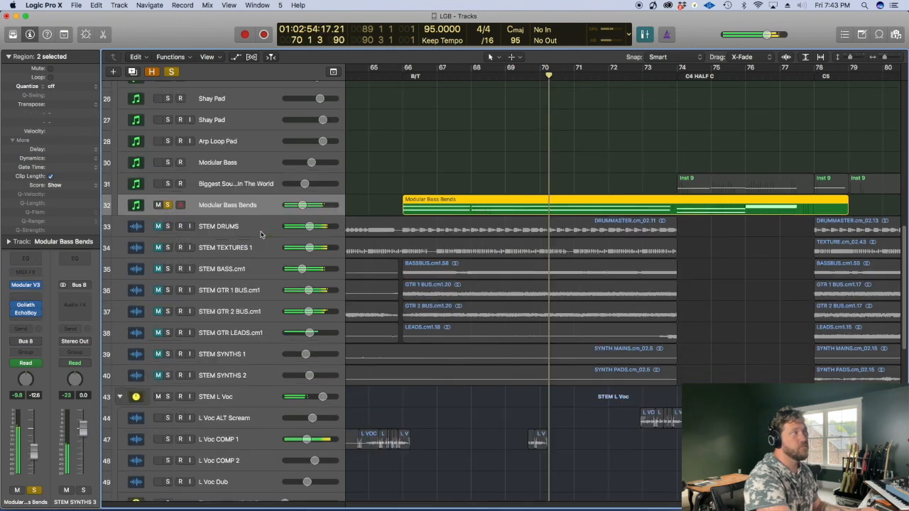
{"action": "scroll", "coordinate": [210, 367], "scroll_direction": "down", "scroll_amount": 3}
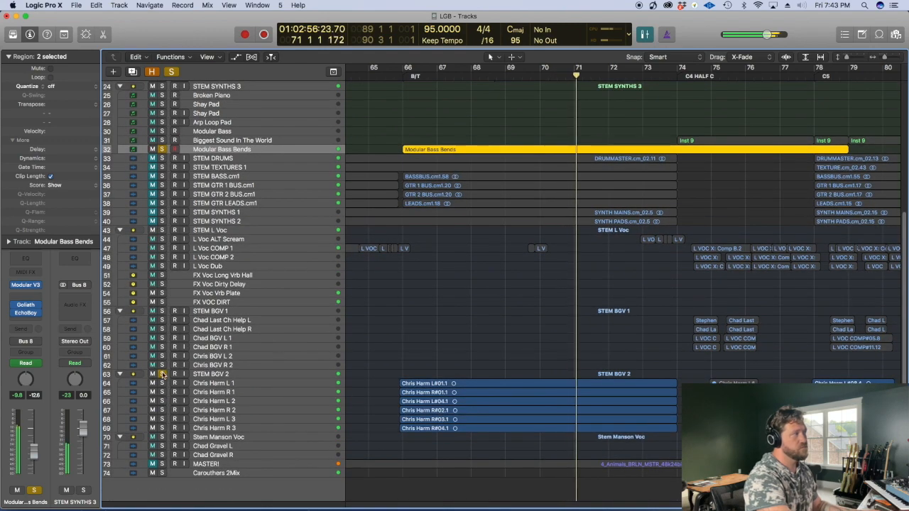
{"action": "key", "text": "space"}
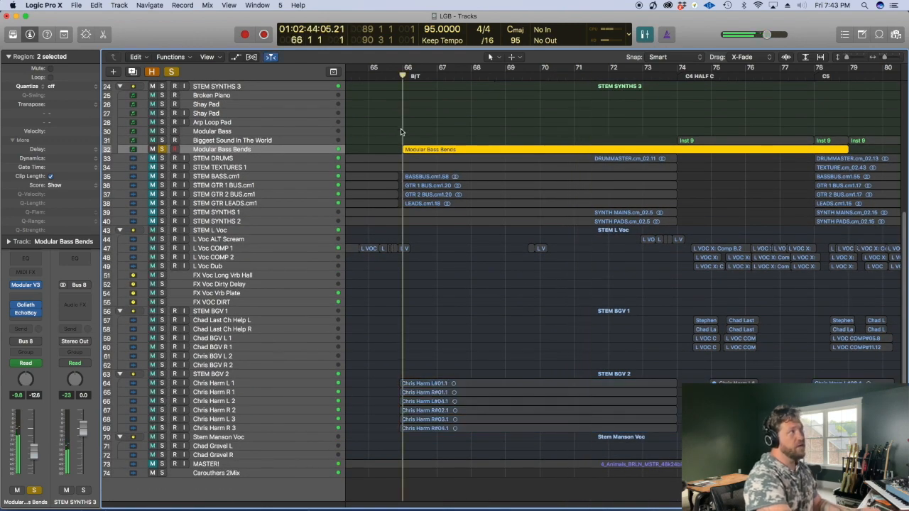
View the Modular V3 instrument on Modular Bass Bends, close its window and remove the track's solo
{"action": "key", "text": "super+Down"}
{"action": "key", "text": "super+Down"}
{"action": "key", "text": "super+Down"}
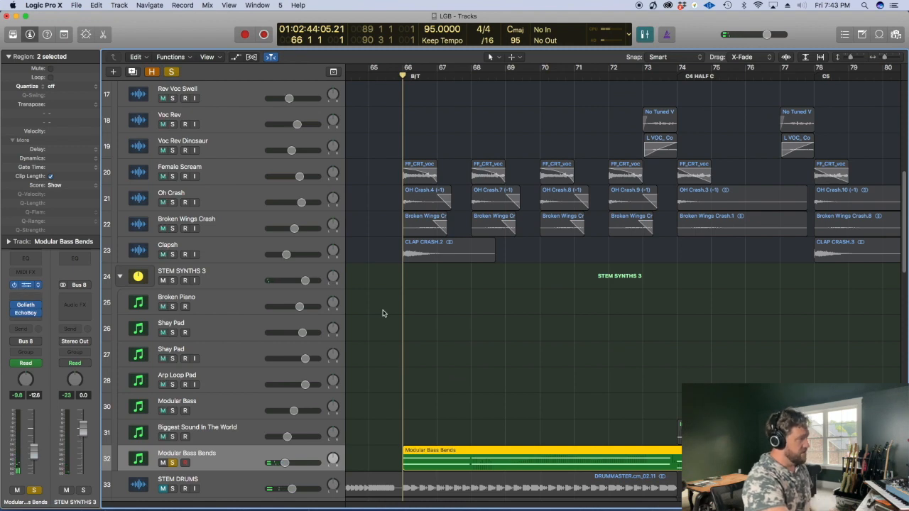
{"action": "key", "text": "v"}
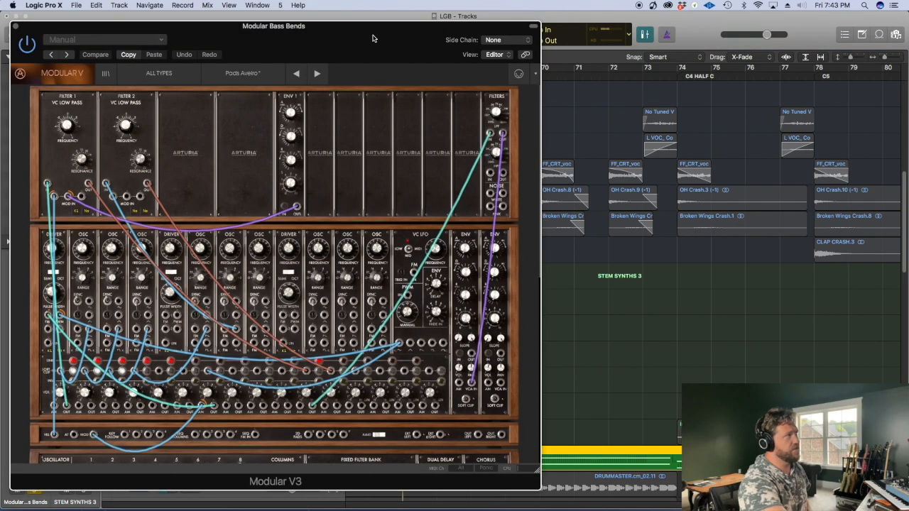
{"action": "left_click_drag", "start_coordinate": [372, 34], "coordinate": [526, 4]}
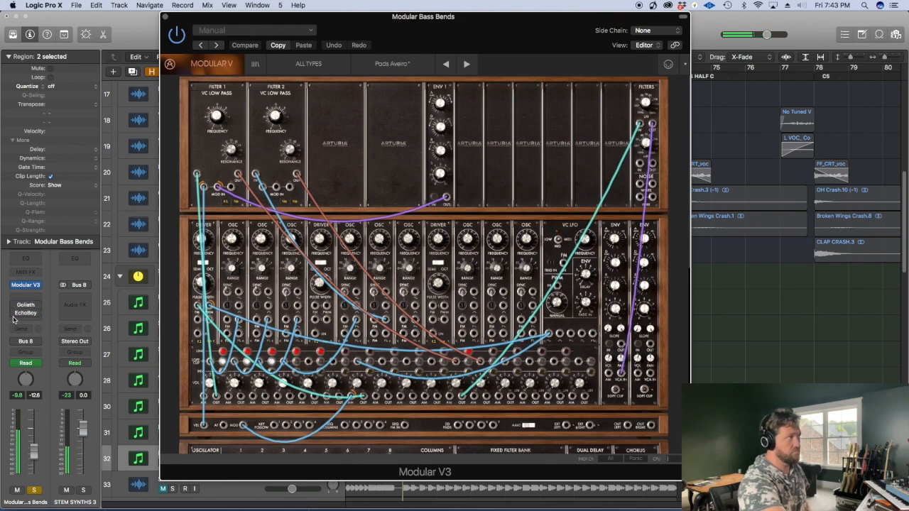
{"action": "key", "text": "v"}
{"action": "scroll", "coordinate": [216, 350], "scroll_direction": "down", "scroll_amount": 10}
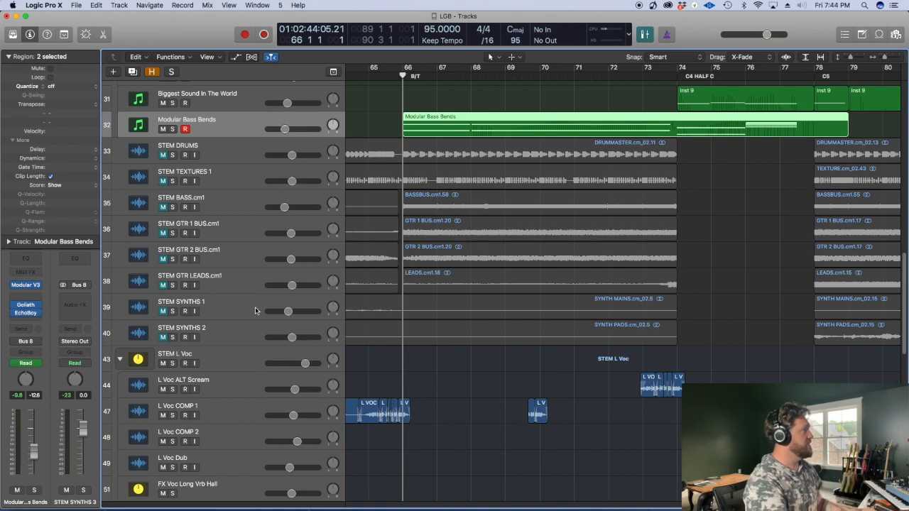
Play the song from about bar 72 through C4 HALF C into C5 while looking through all tracks
{"action": "scroll", "coordinate": [255, 311], "scroll_direction": "down", "scroll_amount": 5}
{"action": "scroll", "coordinate": [357, 227], "scroll_direction": "right", "scroll_amount": 6}
{"action": "left_click", "coordinate": [403, 308], "text": "shift"}
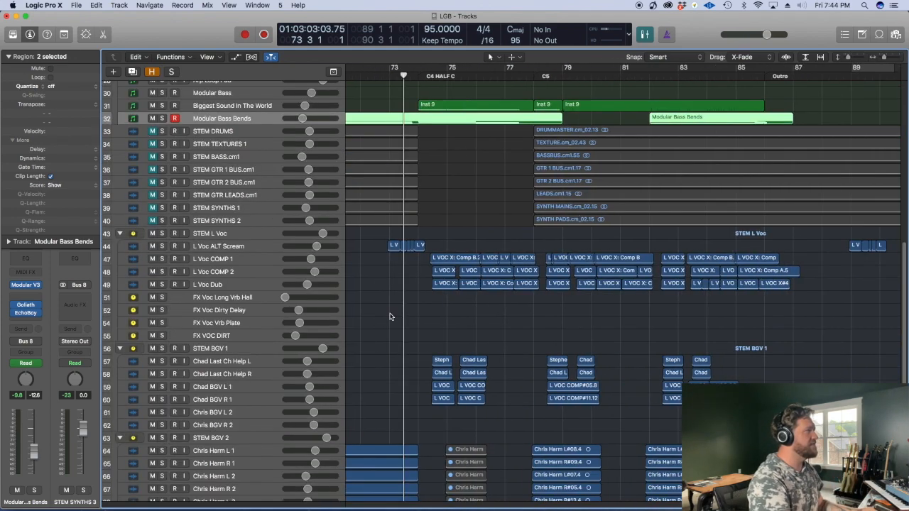
{"action": "left_click", "coordinate": [389, 316], "text": "shift"}
{"action": "scroll", "coordinate": [387, 312], "scroll_direction": "up", "scroll_amount": 10}
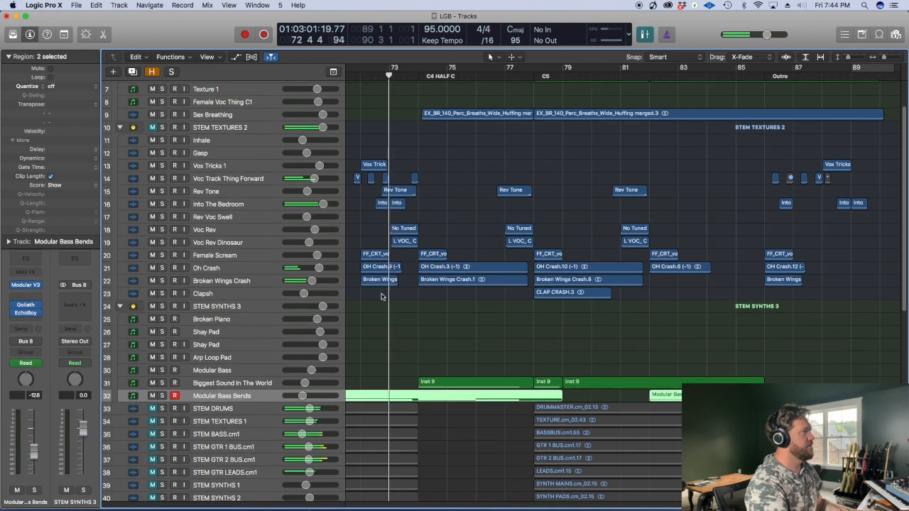
{"action": "scroll", "coordinate": [317, 262], "scroll_direction": "down", "scroll_amount": 5}
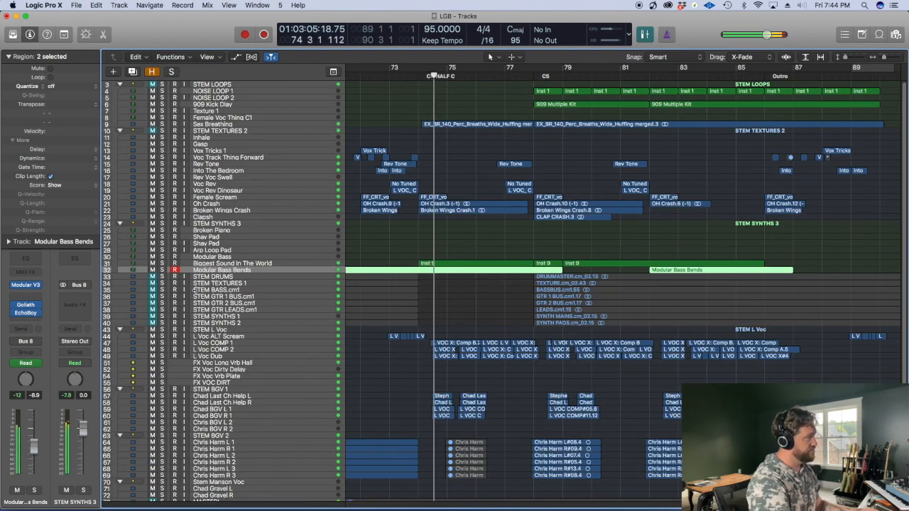
{"action": "scroll", "coordinate": [257, 285], "scroll_direction": "down", "scroll_amount": 3}
{"action": "scroll", "coordinate": [256, 283], "scroll_direction": "up", "scroll_amount": 3}
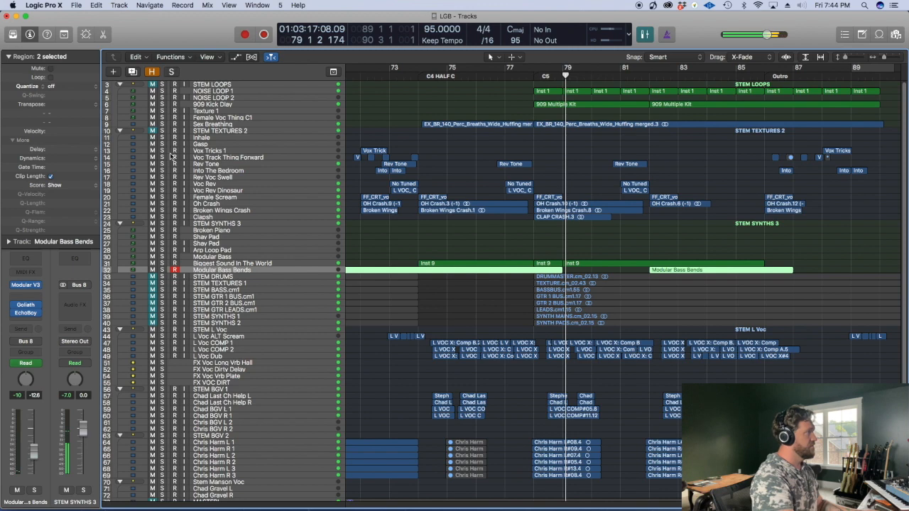
{"action": "key", "text": "space"}
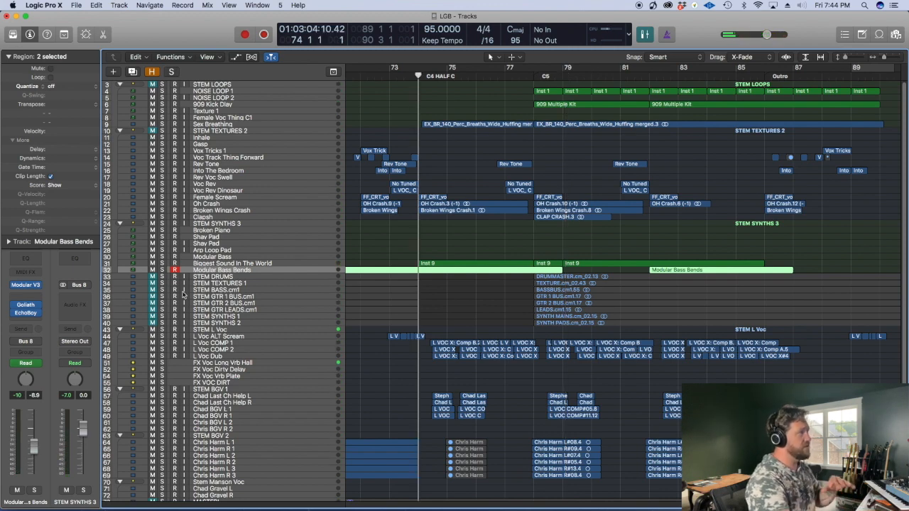
Select the L Voc COMP 1, L Voc COMP 2 and L Voc Dub tracks in turn and examine their enlarged regions
{"action": "scroll", "coordinate": [166, 226], "scroll_direction": "down", "scroll_amount": 3}
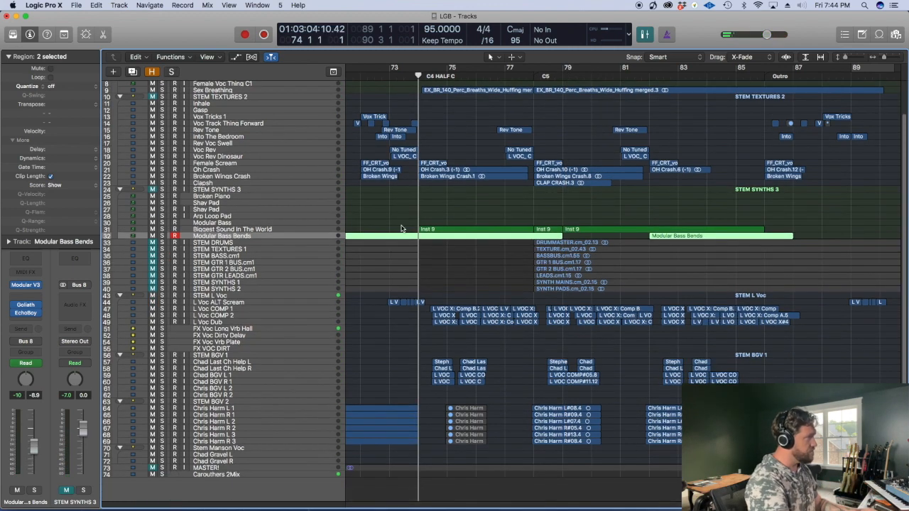
{"action": "key", "text": "super+Down"}
{"action": "key", "text": "super+Down"}
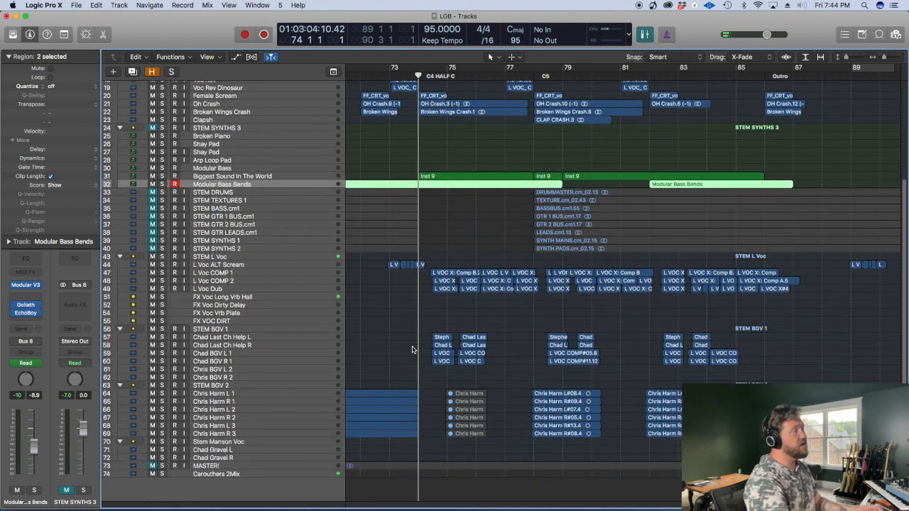
{"action": "left_click", "coordinate": [234, 262]}
{"action": "key", "text": "super+Down"}
{"action": "key", "text": "super+Down"}
{"action": "left_click", "coordinate": [244, 304]}
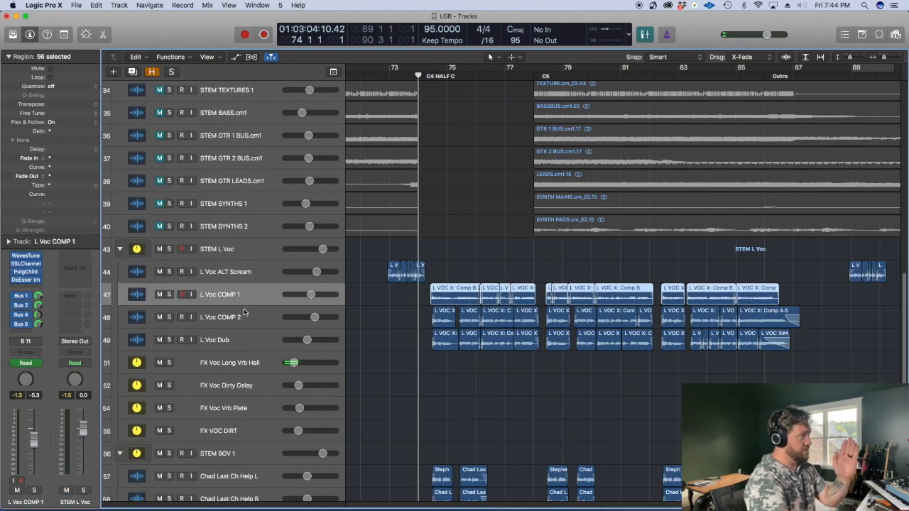
{"action": "left_click", "coordinate": [243, 315]}
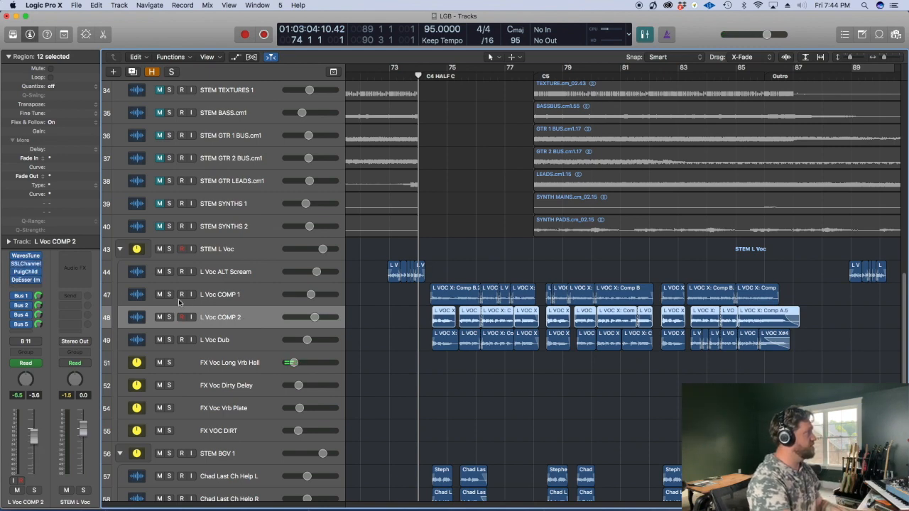
{"action": "left_click", "coordinate": [215, 341]}
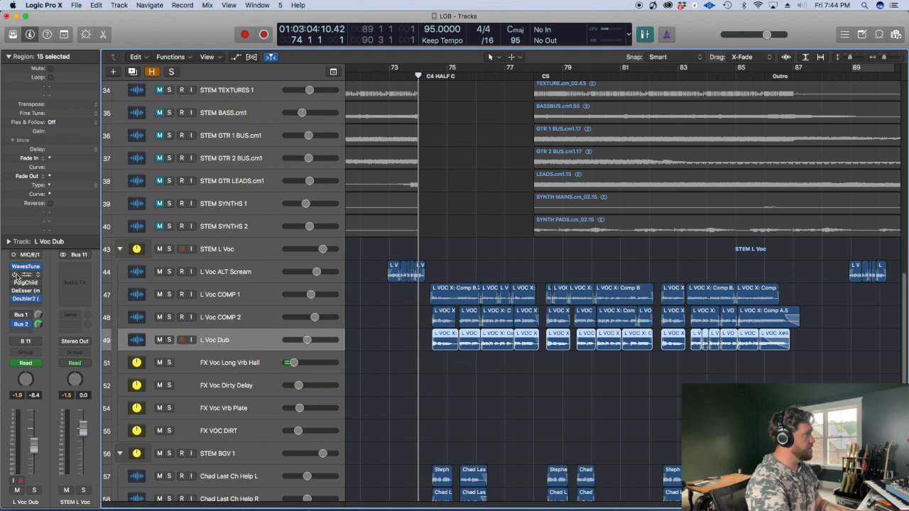
Solo STEM L Voc, play the lead vocals from bar 74 and move the playhead to bar 80
{"action": "left_click", "coordinate": [168, 249]}
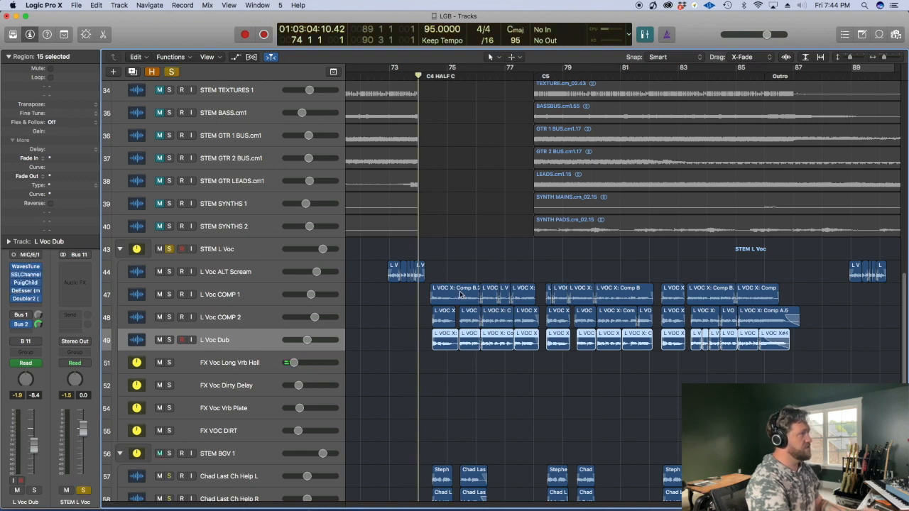
{"action": "key", "text": "space"}
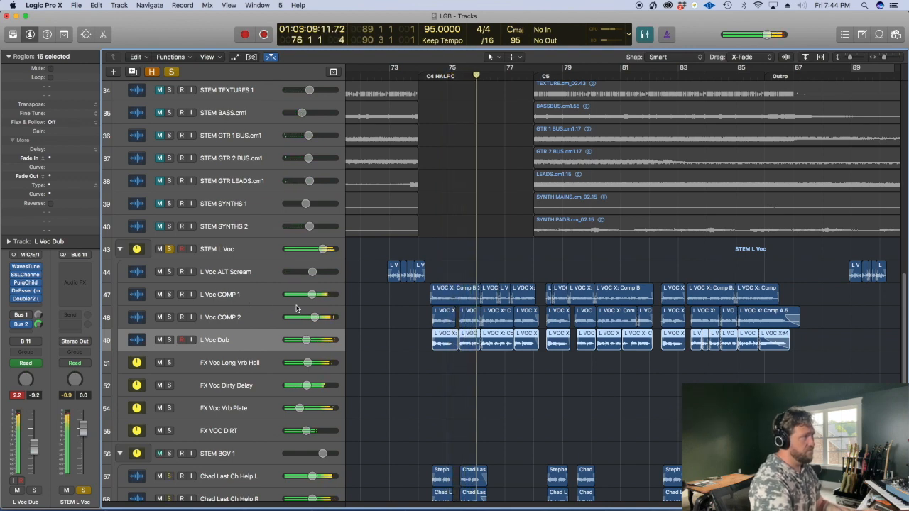
{"action": "left_click", "coordinate": [169, 248]}
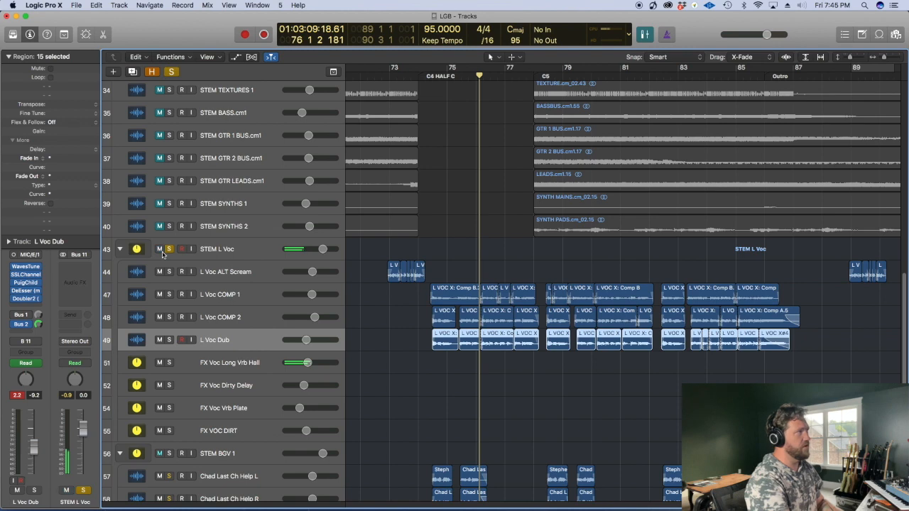
{"action": "key", "text": "comma"}
{"action": "key", "text": "comma"}
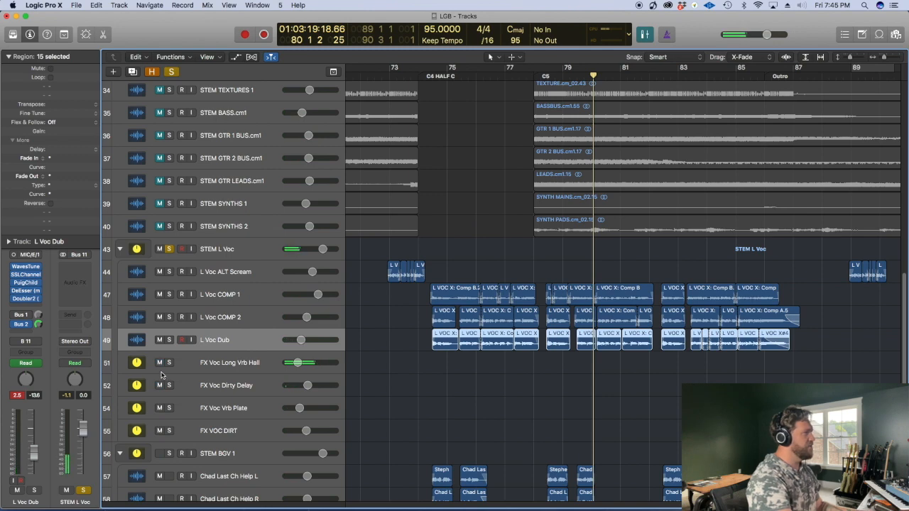
Return the playhead to bar 74 and solo tracks 57 to 60 in STEM BGV 1
{"action": "scroll", "coordinate": [442, 357], "scroll_direction": "down", "scroll_amount": 5}
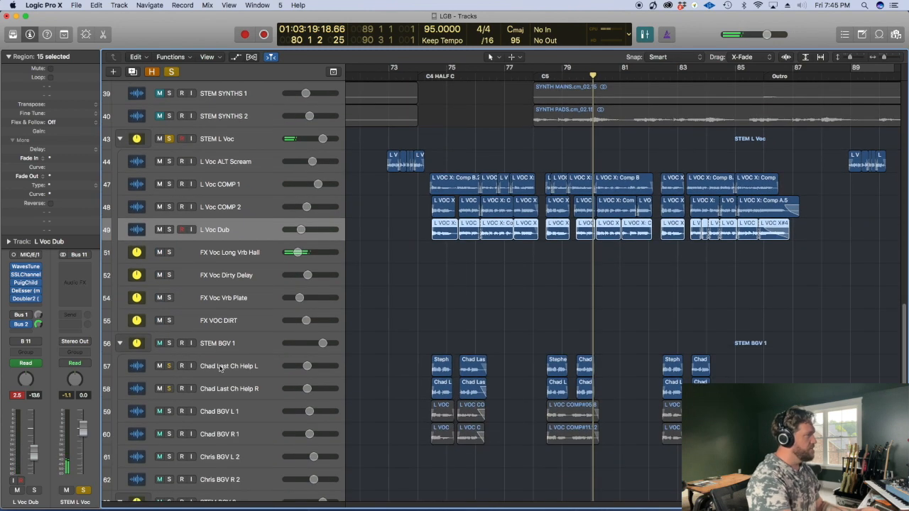
{"action": "key", "text": "comma"}
{"action": "key", "text": "comma"}
{"action": "key", "text": "comma"}
{"action": "key", "text": "comma"}
{"action": "key", "text": "comma"}
{"action": "key", "text": "comma"}
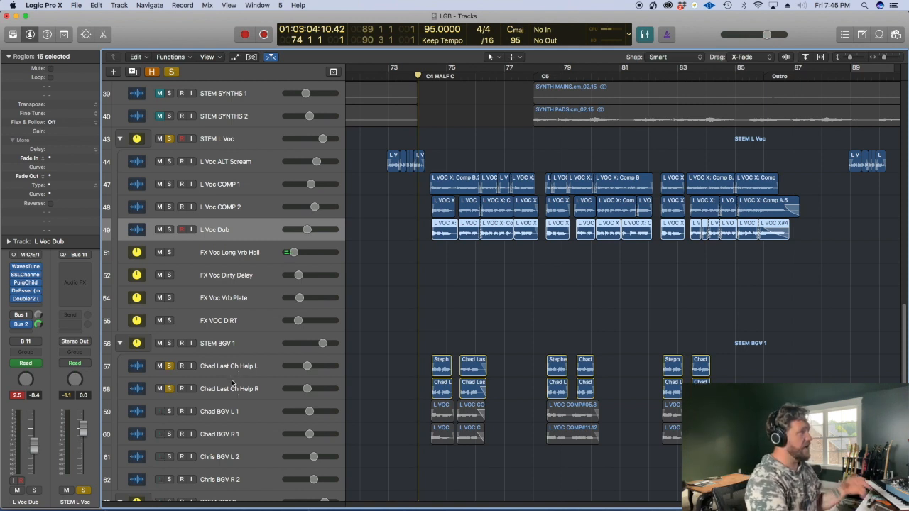
{"action": "left_click_drag", "start_coordinate": [169, 411], "coordinate": [169, 434]}
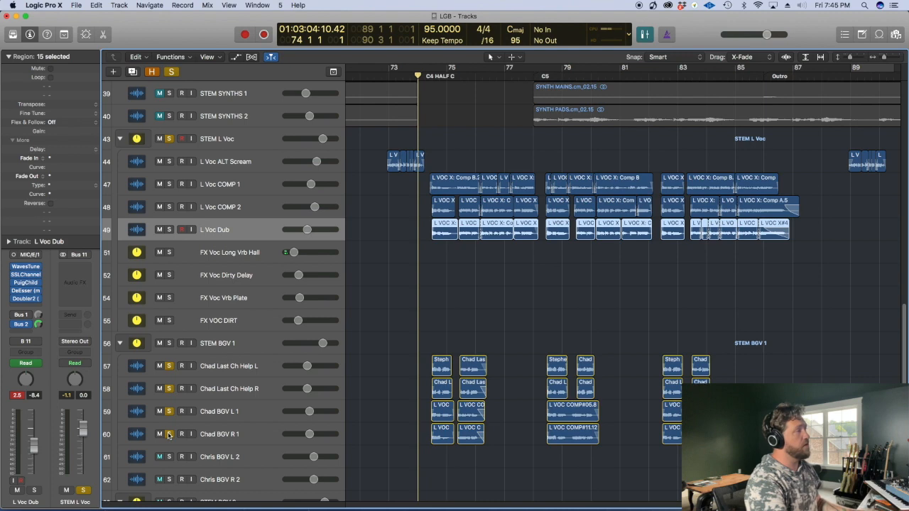
Play the backing vocals without the STEM L Voc solo, narrow the solo to tracks 57 and 58, and select track 57
{"action": "key", "text": "super+Up"}
{"action": "key", "text": "space"}
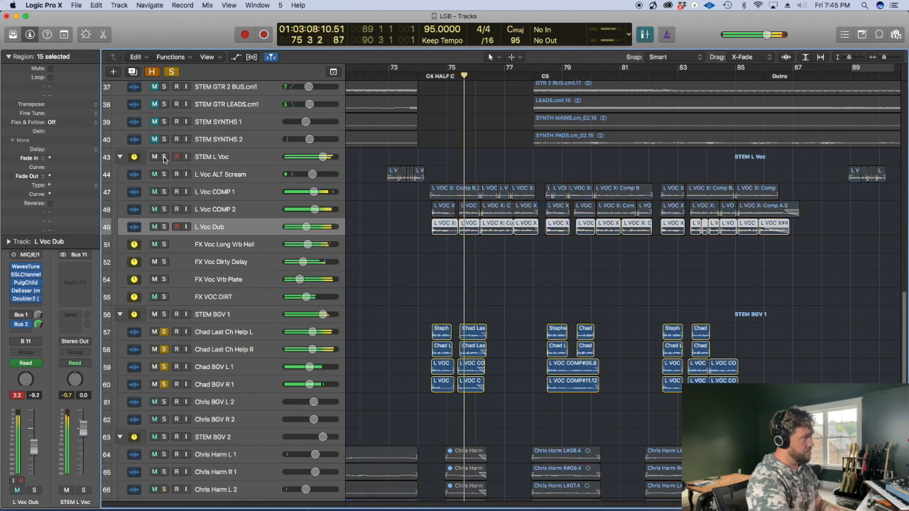
{"action": "key", "text": "super+Down"}
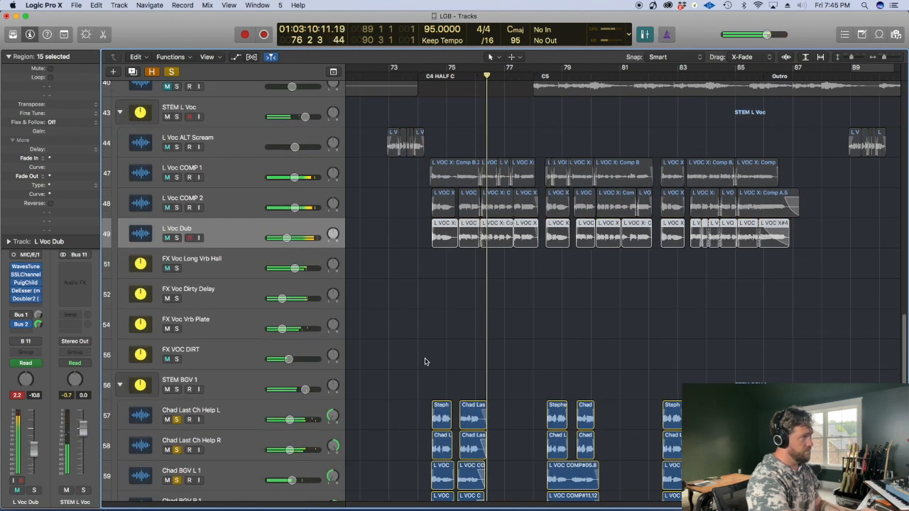
{"action": "scroll", "coordinate": [412, 365], "scroll_direction": "down", "scroll_amount": 5}
{"action": "left_click", "coordinate": [417, 278], "text": "shift"}
{"action": "left_click", "coordinate": [224, 291]}
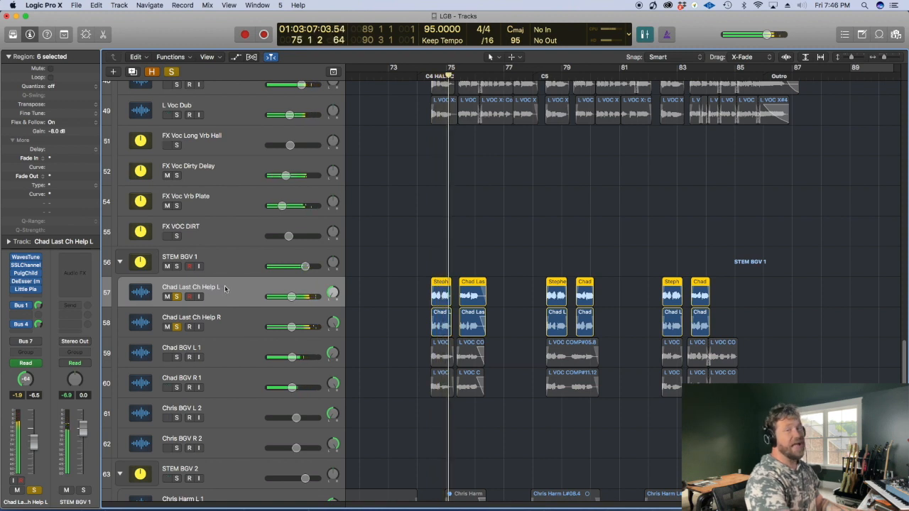
Play the soloed tracks 57 and 58 up to bar 78, return to bar 74 and remove their solos
{"action": "key", "text": "period"}
{"action": "key", "text": "period"}
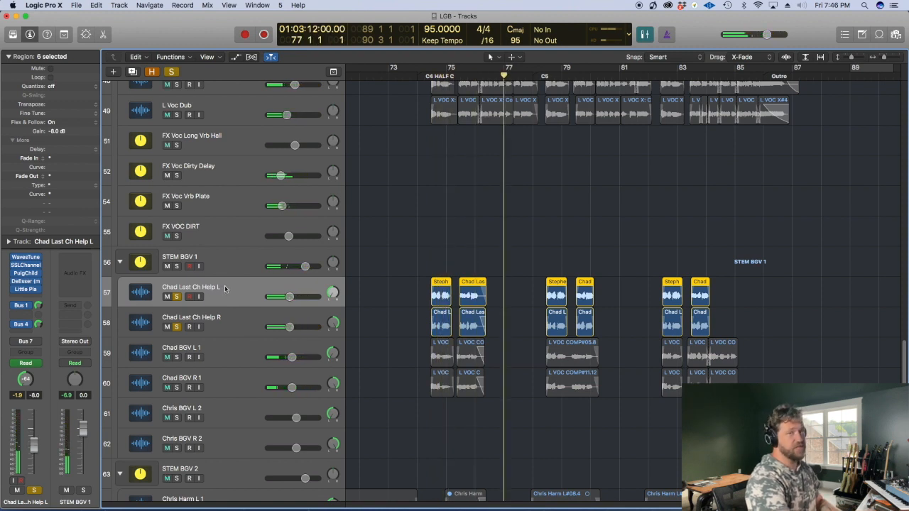
{"action": "key", "text": "period"}
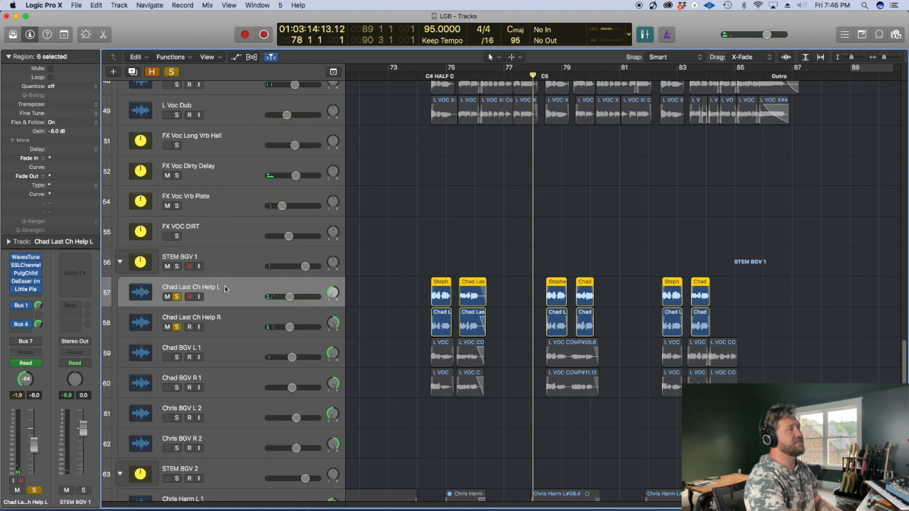
{"action": "key", "text": "comma"}
{"action": "key", "text": "comma"}
{"action": "key", "text": "comma"}
{"action": "key", "text": "comma"}
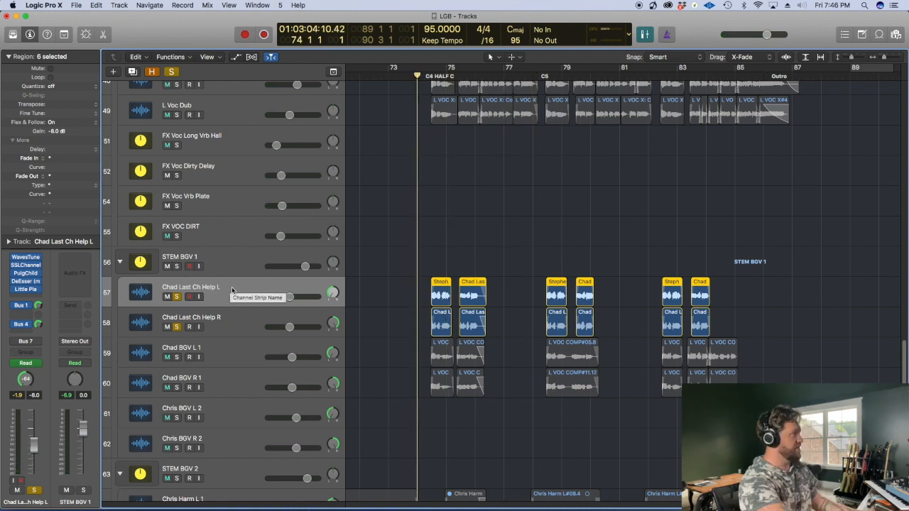
{"action": "left_click", "coordinate": [176, 327]}
{"action": "left_click", "coordinate": [177, 296]}
Solo STEM L Voc, STEM BGV 1 and STEM BGV 2 and play the combined vocals from bar 73 through C4 HALF C into C5
{"action": "key", "text": "super+Up"}
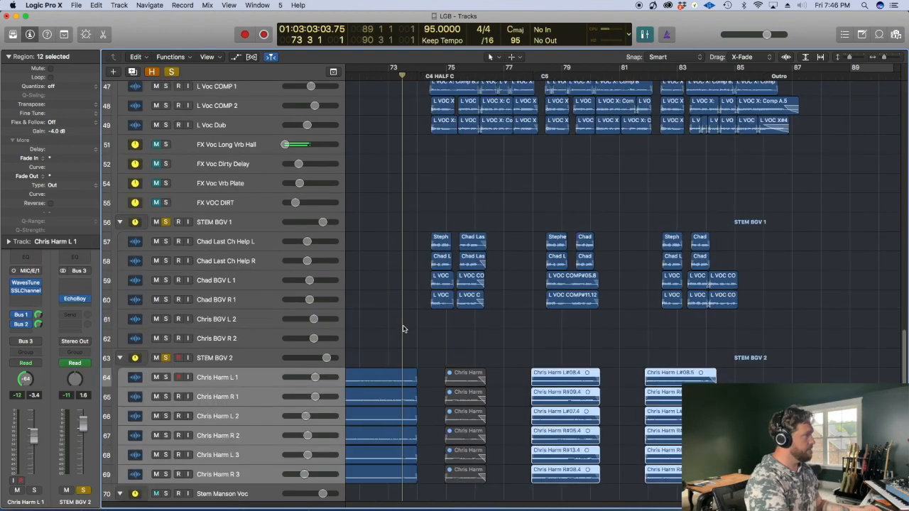
{"action": "key", "text": "super+Left"}
{"action": "key", "text": "super+Up"}
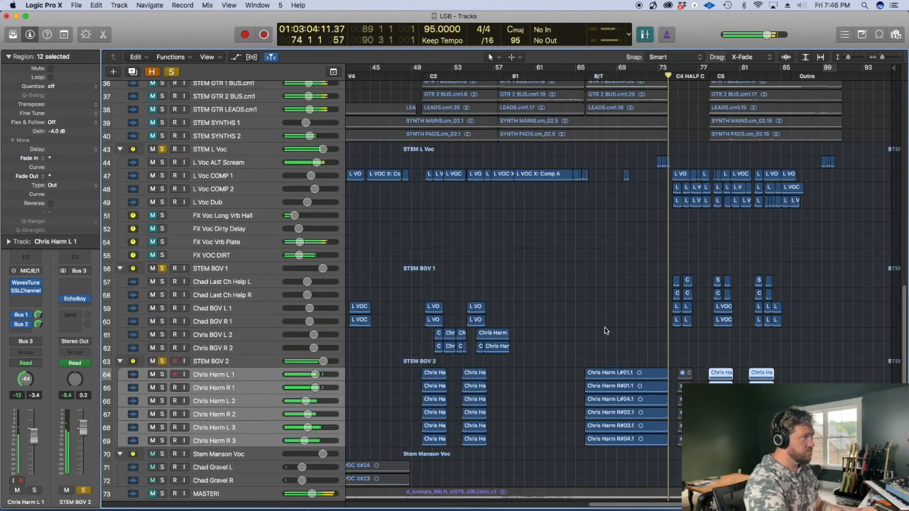
{"action": "key", "text": "super+Right"}
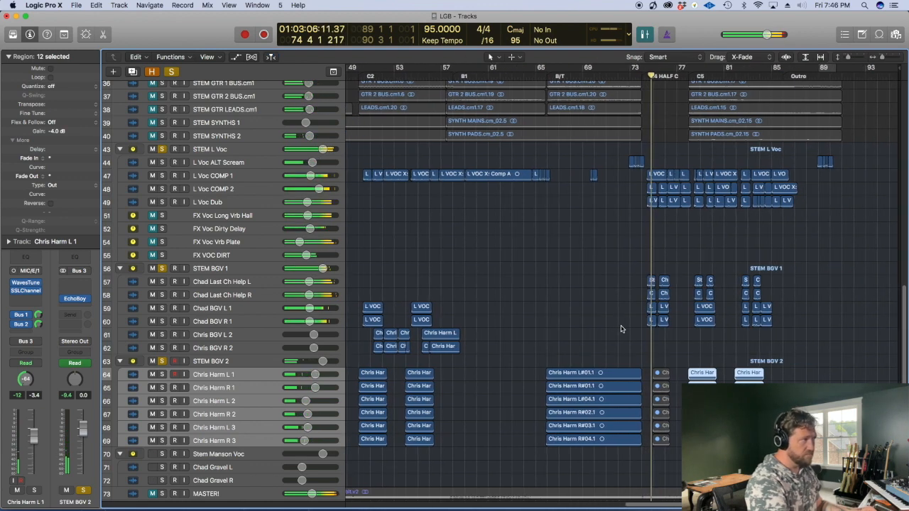
{"action": "key", "text": "super+Down"}
{"action": "key", "text": "super+Down"}
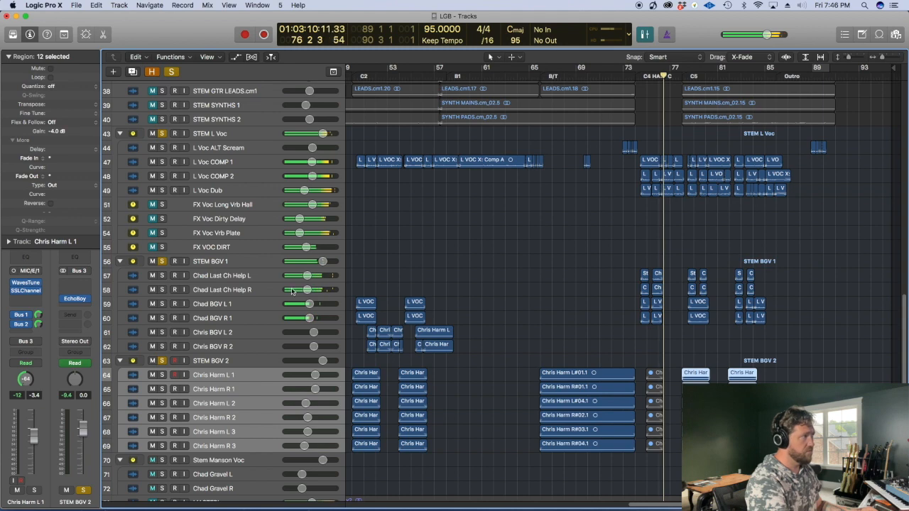
{"action": "key", "text": "super+Down"}
{"action": "key", "text": "super+Right"}
{"action": "key", "text": "super+Right"}
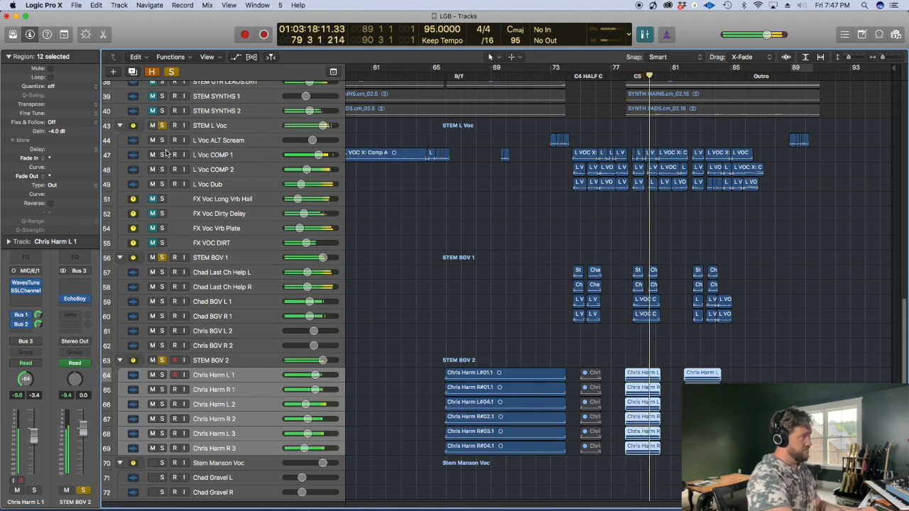
Add STEM SYNTHS 3, STEM TEXTURES 2 and STEM LOOPS to the soloed stems during playback
{"action": "key", "text": "super+Up"}
{"action": "key", "text": "super+Up"}
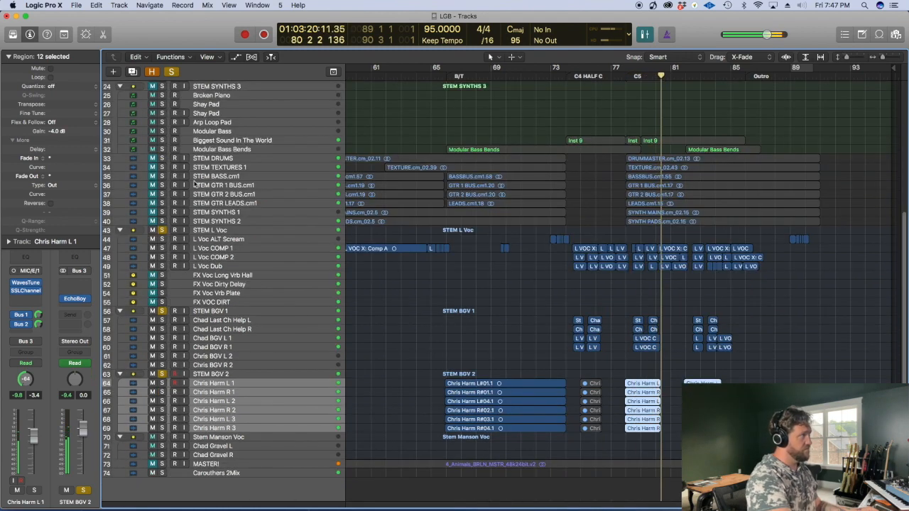
{"action": "scroll", "coordinate": [294, 256], "scroll_direction": "up", "scroll_amount": 6}
{"action": "left_click", "coordinate": [162, 250]}
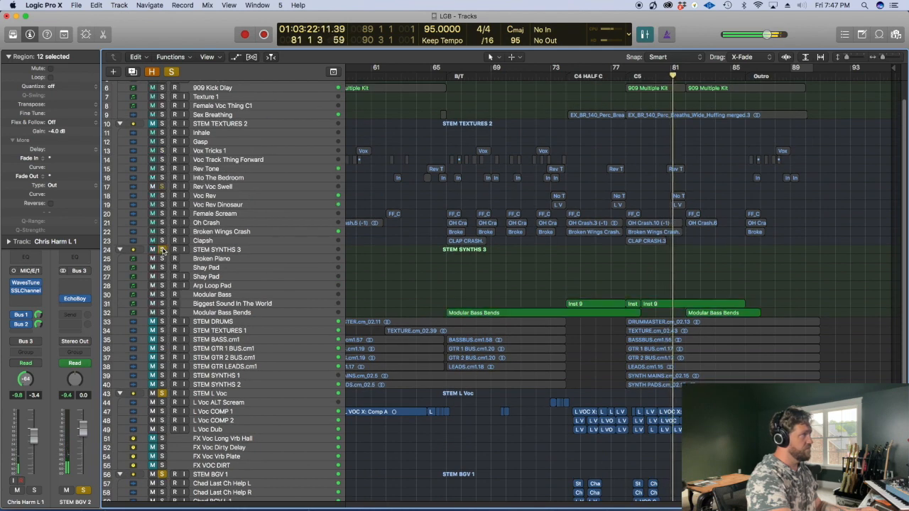
{"action": "scroll", "coordinate": [162, 125], "scroll_direction": "up", "scroll_amount": 1}
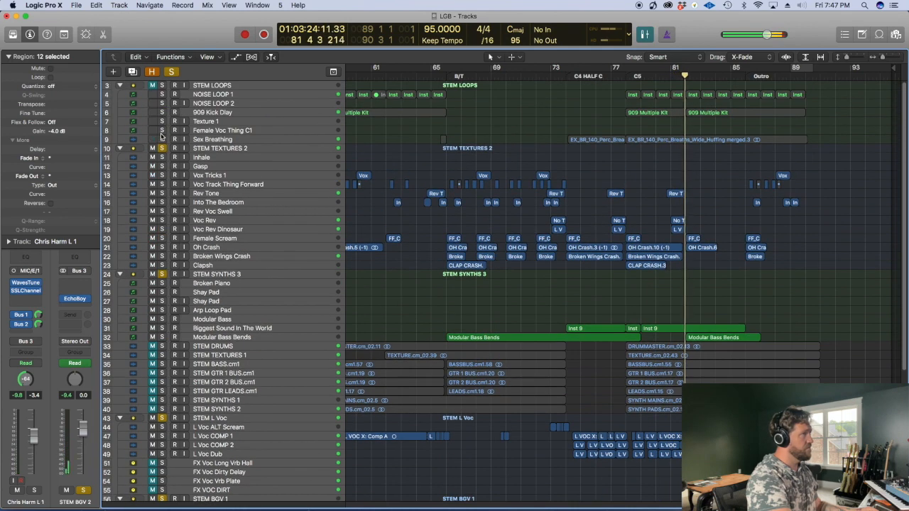
{"action": "left_click", "coordinate": [162, 85]}
{"action": "scroll", "coordinate": [435, 171], "scroll_direction": "down", "scroll_amount": 7}
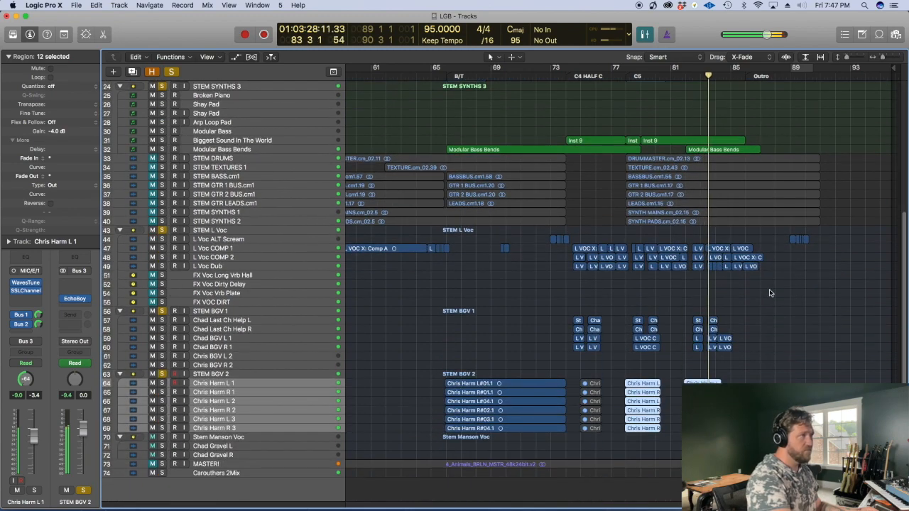
Play the soloed stems through the Outro while examining the loop, texture, synth and vocal tracks
{"action": "key", "text": "super+Down"}
{"action": "scroll", "coordinate": [728, 221], "scroll_direction": "up", "scroll_amount": 1}
{"action": "scroll", "coordinate": [727, 221], "scroll_direction": "up", "scroll_amount": 8}
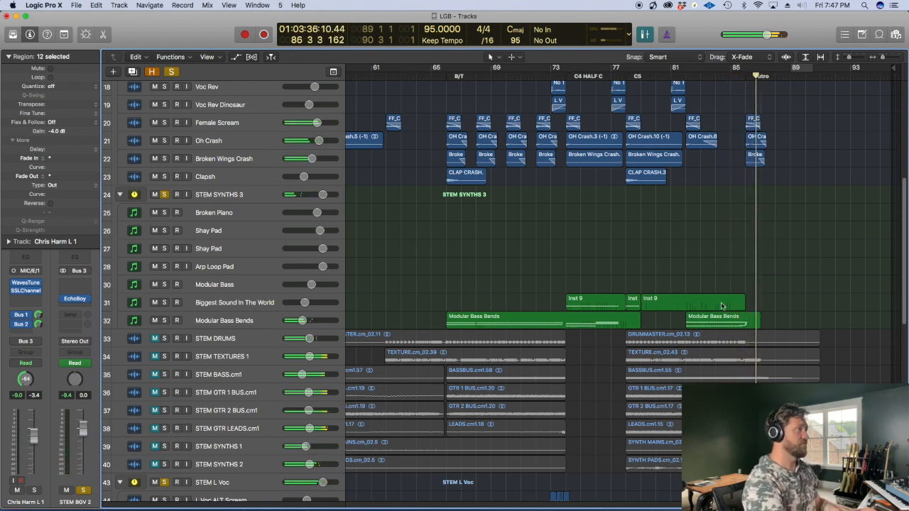
{"action": "scroll", "coordinate": [756, 316], "scroll_direction": "up", "scroll_amount": 6}
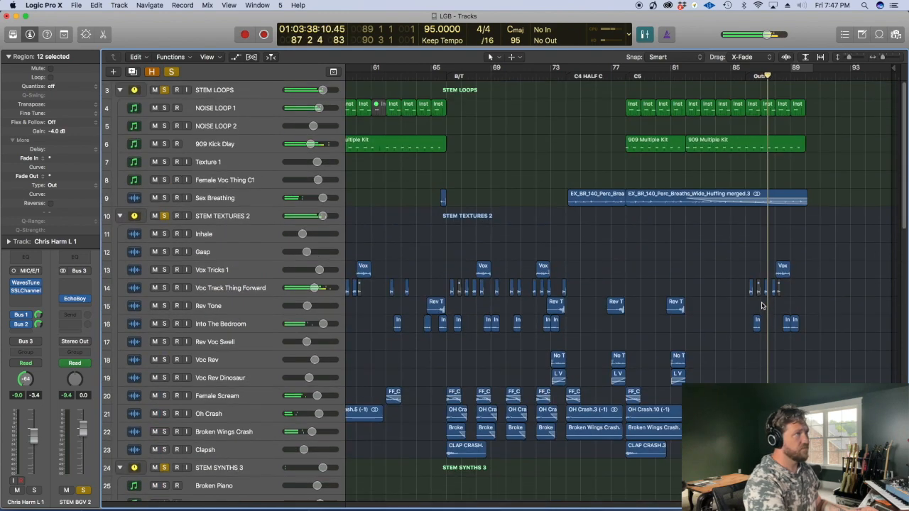
{"action": "key", "text": "super+Up"}
{"action": "key", "text": "super+Up"}
{"action": "key", "text": "super+Up"}
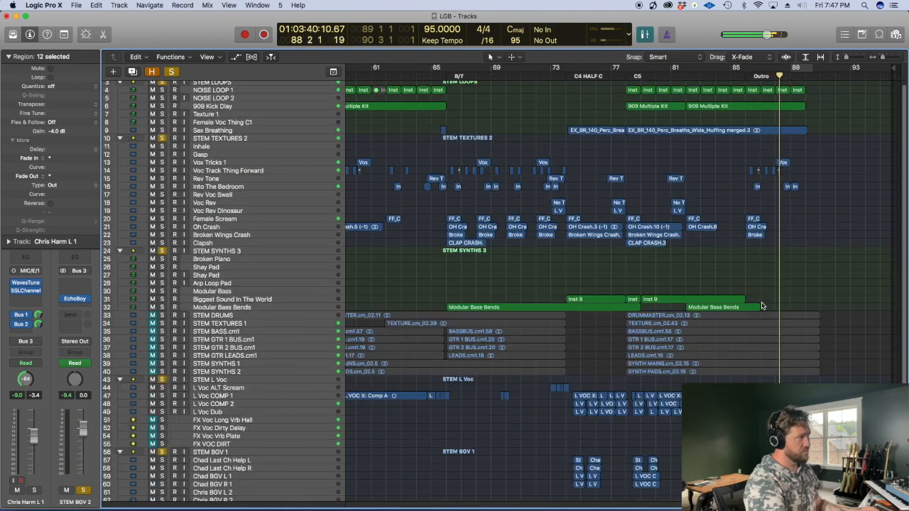
{"action": "scroll", "coordinate": [763, 306], "scroll_direction": "down", "scroll_amount": 5}
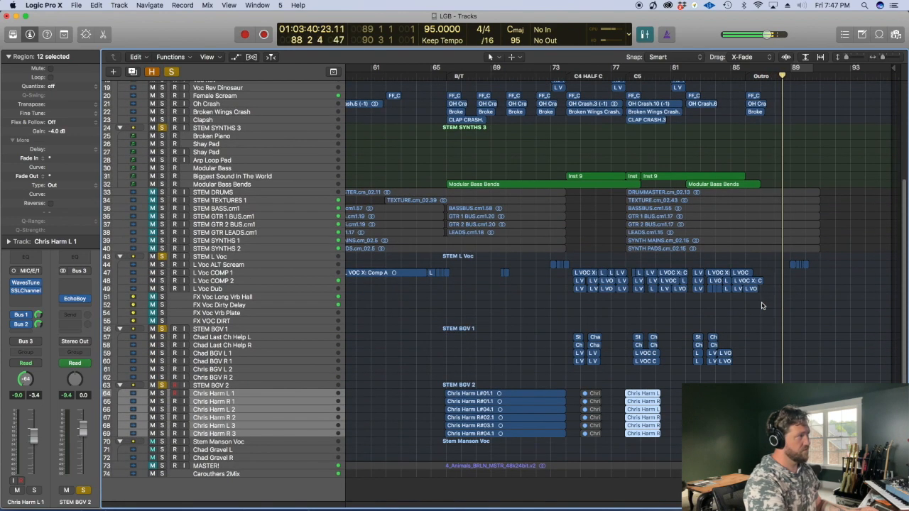
Open the project's note pad and remove the solos from STEM BGV 1 and STEM BGV 2
{"action": "left_click", "coordinate": [216, 329]}
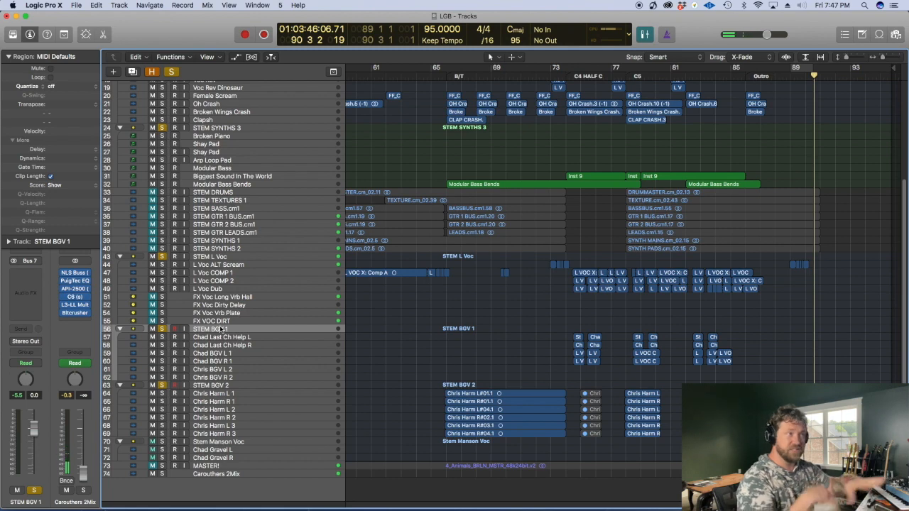
{"action": "left_click", "coordinate": [863, 34]}
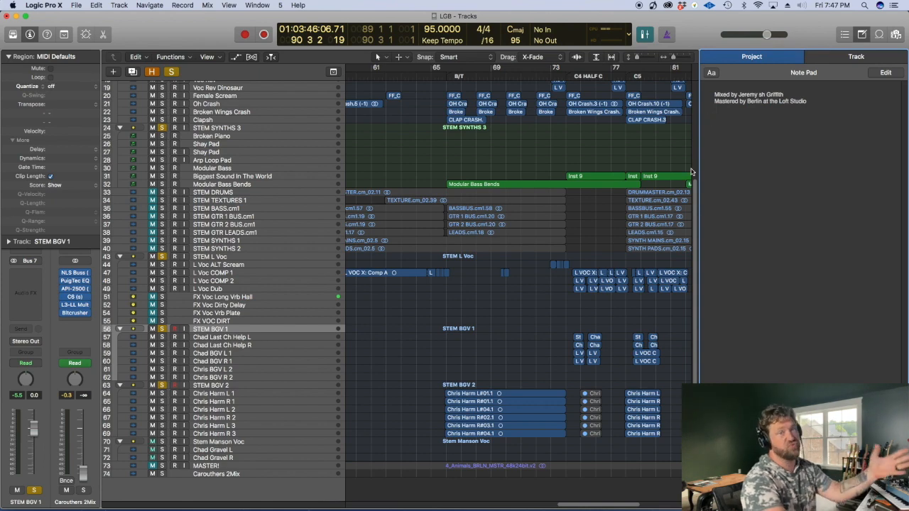
{"action": "scroll", "coordinate": [591, 281], "scroll_direction": "down", "scroll_amount": 5}
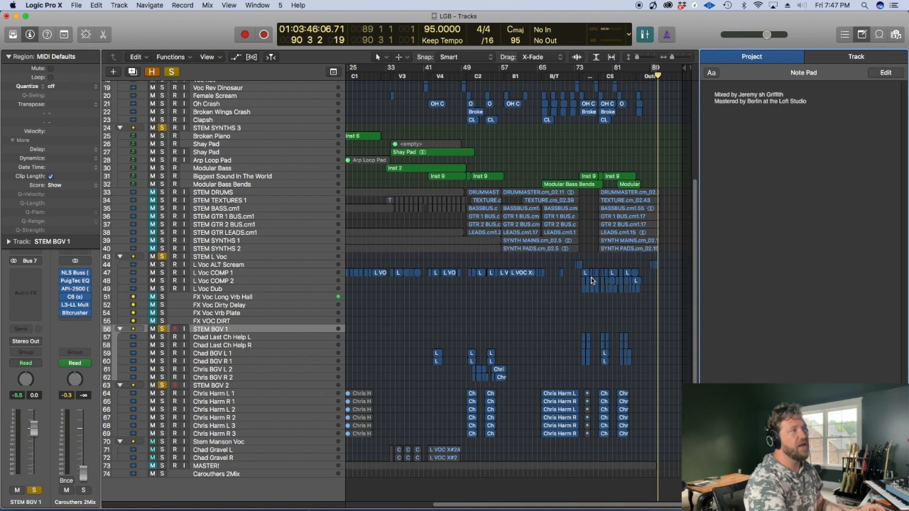
{"action": "left_click_drag", "start_coordinate": [162, 337], "coordinate": [161, 348]}
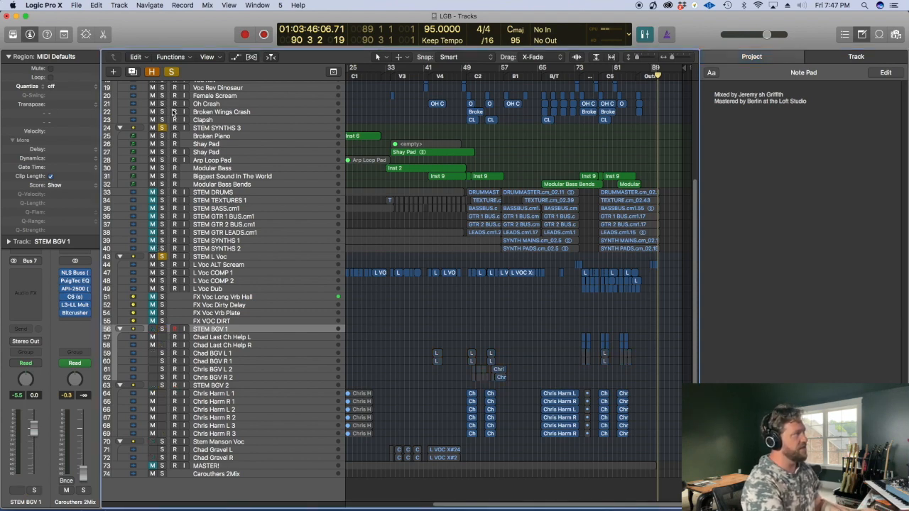
{"action": "scroll", "coordinate": [162, 131], "scroll_direction": "up", "scroll_amount": 2}
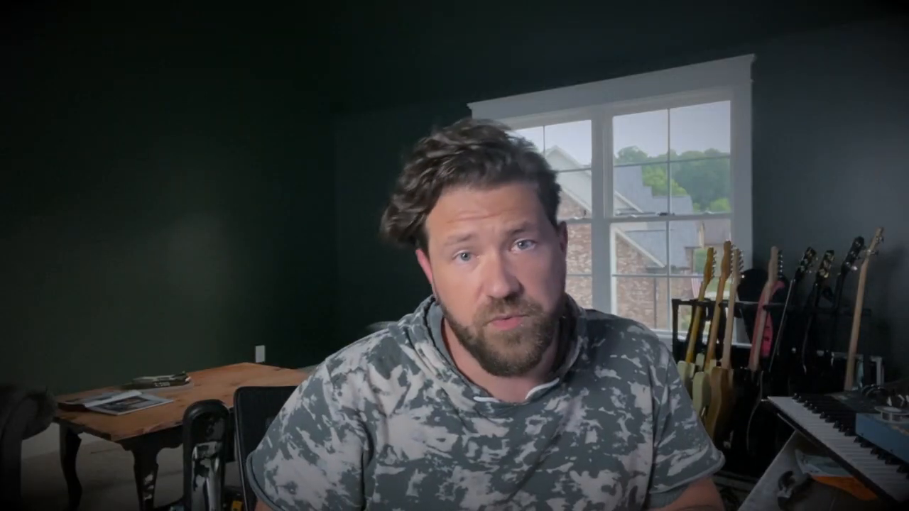
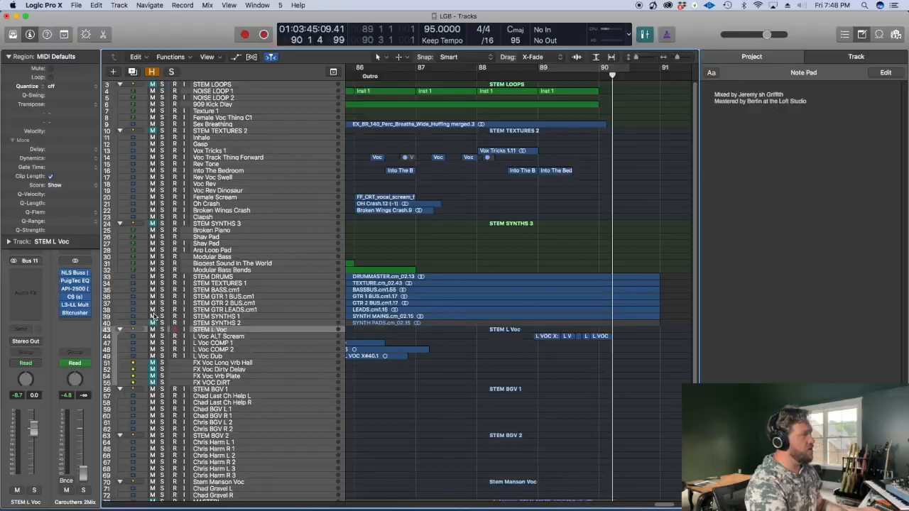
Return the playhead to the start of the song and unmute STEM SYNTHS 2
{"action": "scroll", "coordinate": [157, 320], "scroll_direction": "down", "scroll_amount": 3}
{"action": "key", "text": "Return"}
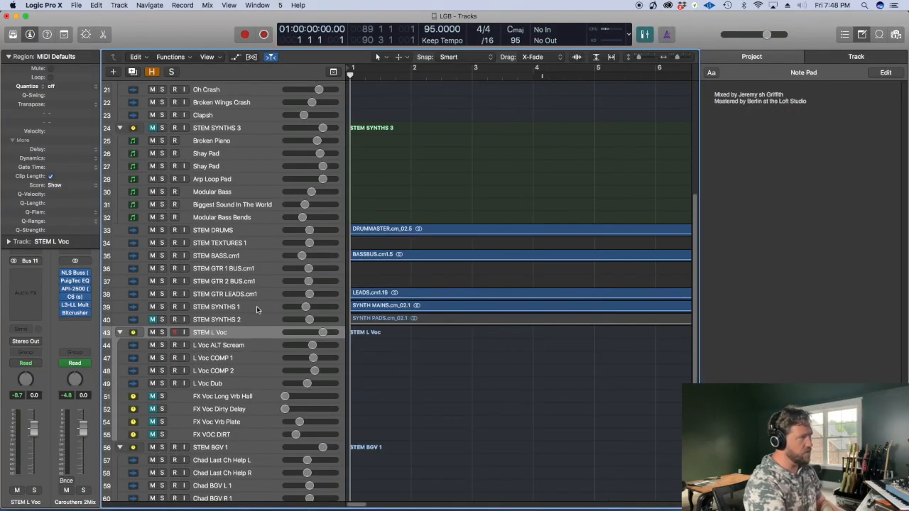
{"action": "key", "text": "super+Down"}
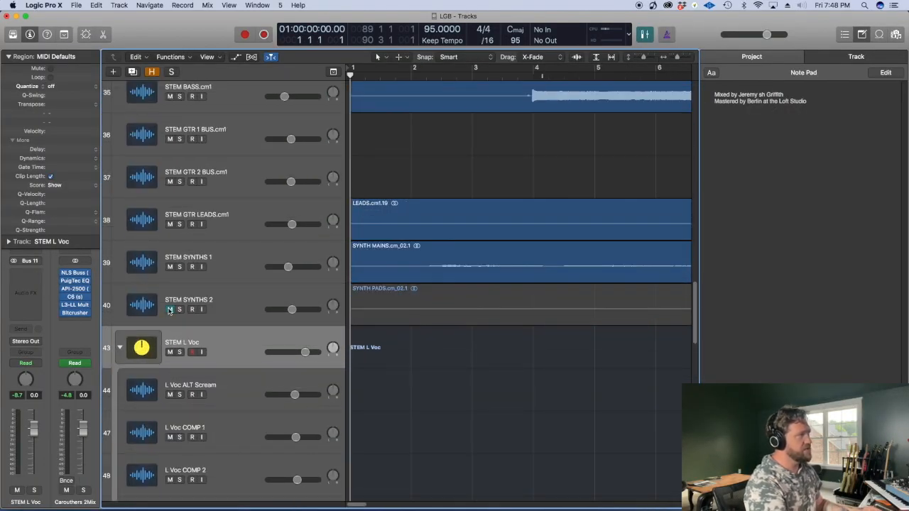
{"action": "key", "text": "super+Left"}
{"action": "key", "text": "super+Left"}
{"action": "key", "text": "super+Left"}
{"action": "key", "text": "super+Left"}
{"action": "scroll", "coordinate": [397, 279], "scroll_direction": "up", "scroll_amount": 3}
{"action": "key", "text": "super+Up"}
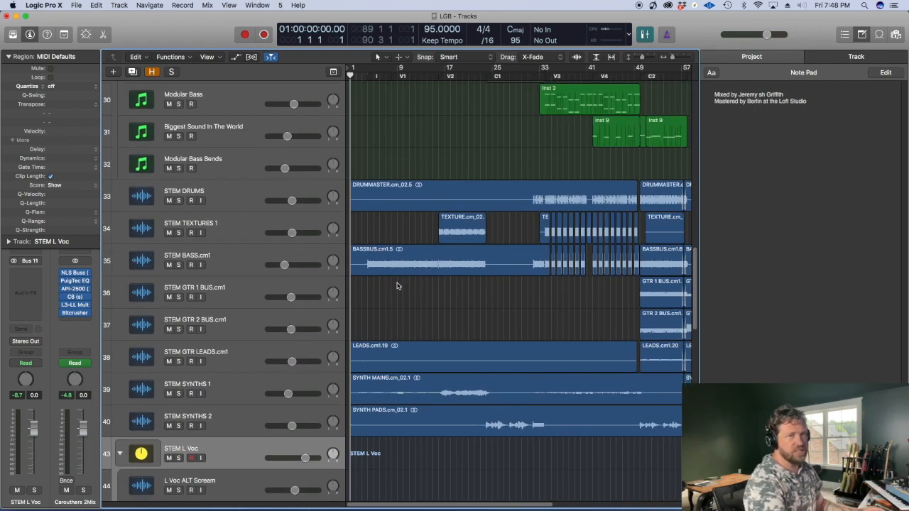
Play STEM SYNTHS 1 and STEM SYNTHS 2 soloed into C1, and narrow the solo to STEM SYNTHS 2
{"action": "left_click", "coordinate": [224, 379]}
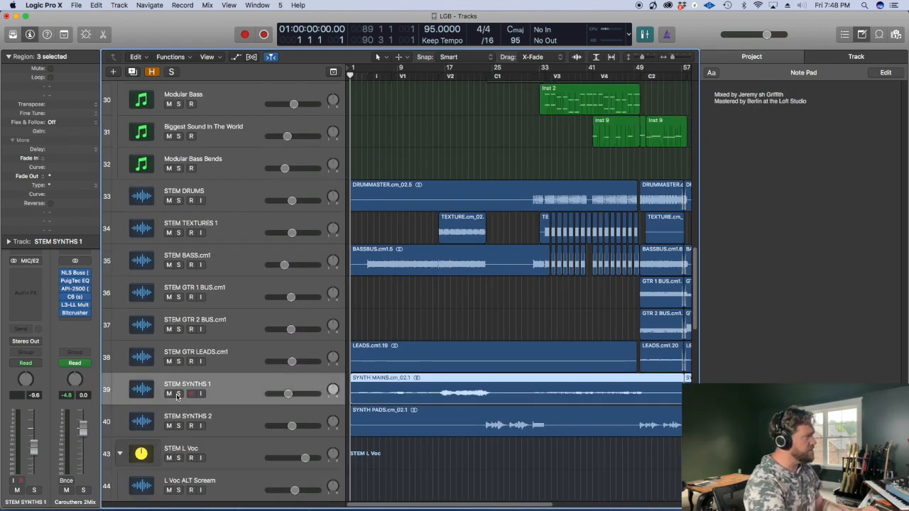
{"action": "key", "text": "ctrl+s"}
{"action": "left_click", "coordinate": [460, 436], "text": "shift"}
{"action": "key", "text": "space"}
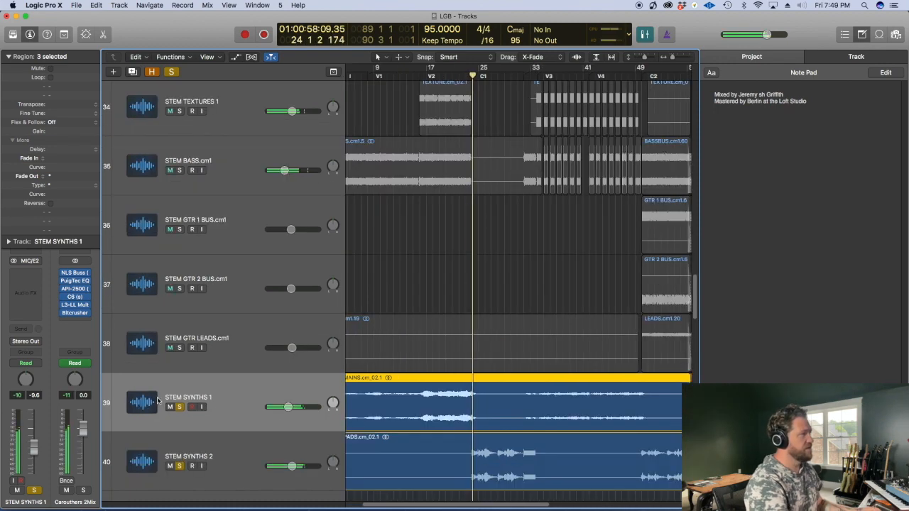
{"action": "left_click", "coordinate": [234, 447]}
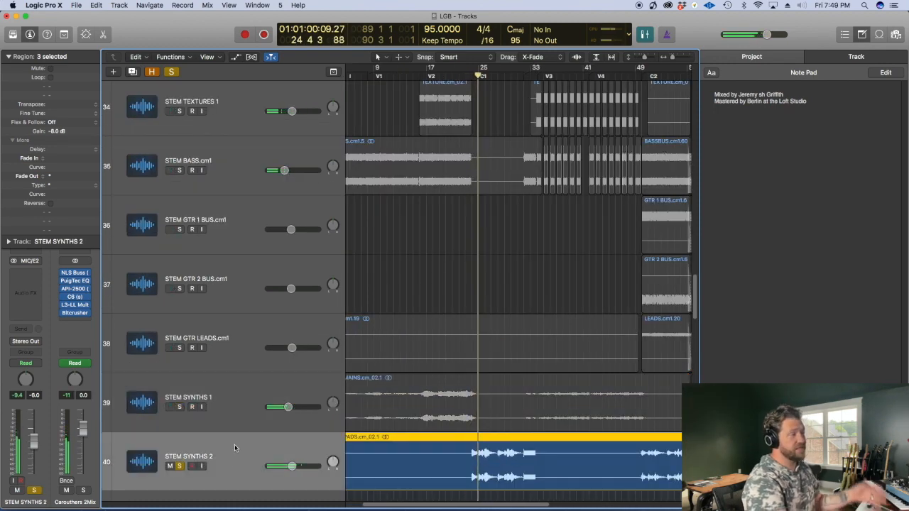
{"action": "scroll", "coordinate": [373, 394], "scroll_direction": "down", "scroll_amount": 1}
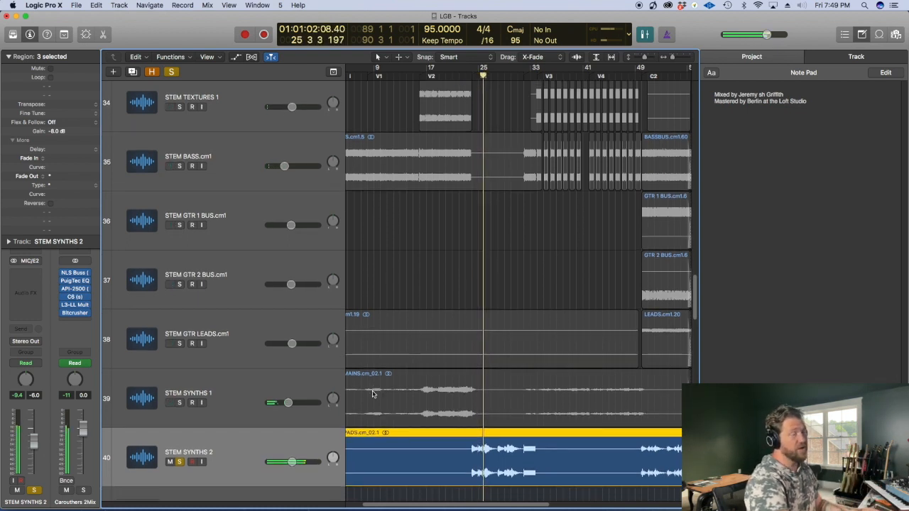
Replay the soloed STEM SYNTHS 2 and Broken Piano from the start of C1, and select the Broken Piano track
{"action": "scroll", "coordinate": [373, 394], "scroll_direction": "down", "scroll_amount": 5}
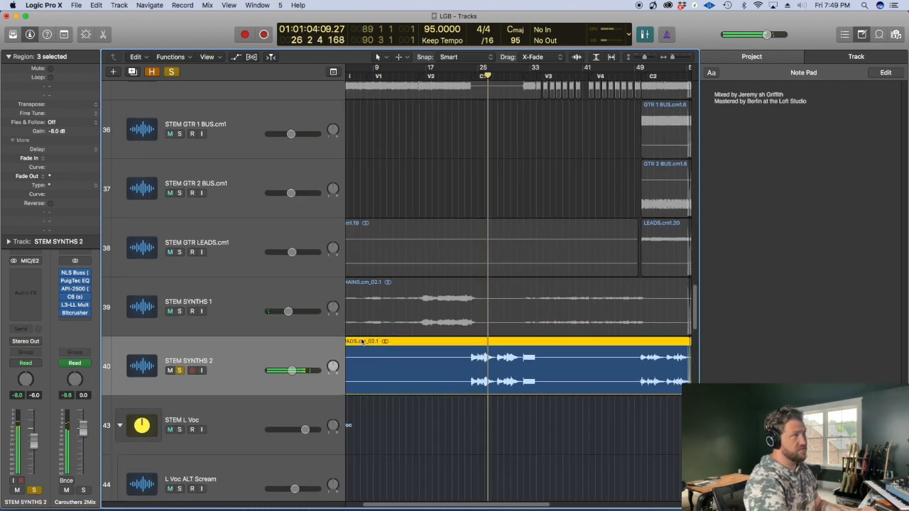
{"action": "scroll", "coordinate": [363, 343], "scroll_direction": "right", "scroll_amount": 5}
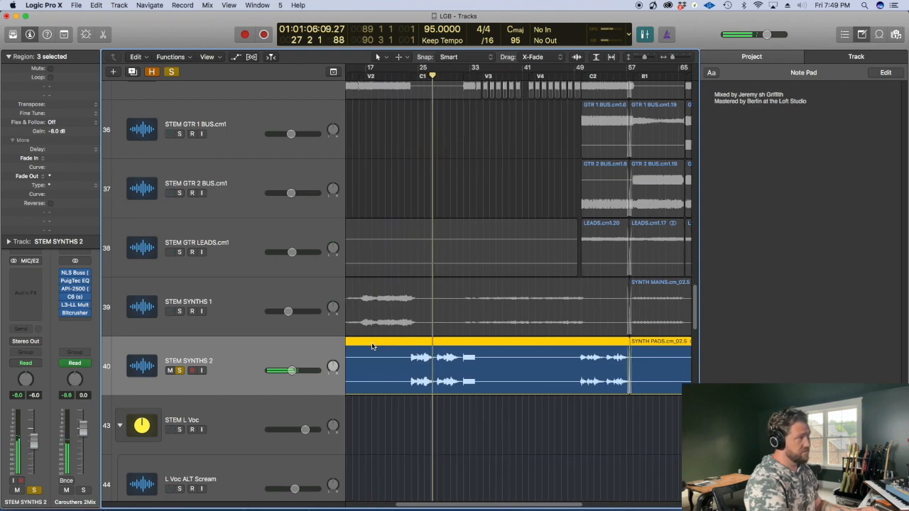
{"action": "key", "text": "super+Up"}
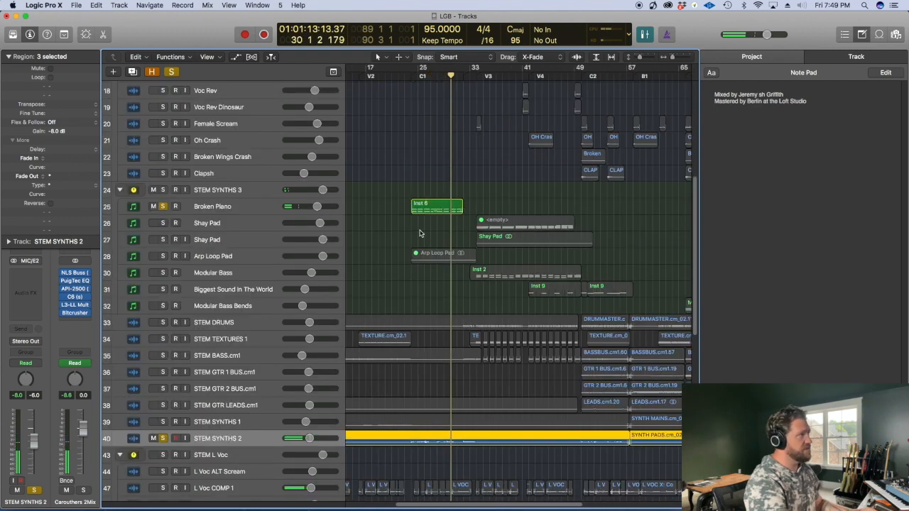
{"action": "left_click", "coordinate": [412, 229]}
{"action": "scroll", "coordinate": [412, 229], "scroll_direction": "up", "scroll_amount": 4}
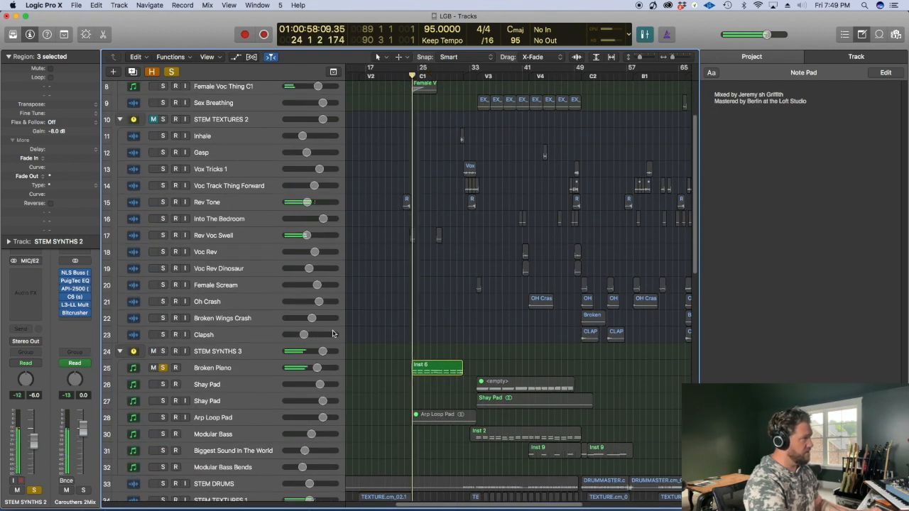
{"action": "left_click", "coordinate": [243, 368]}
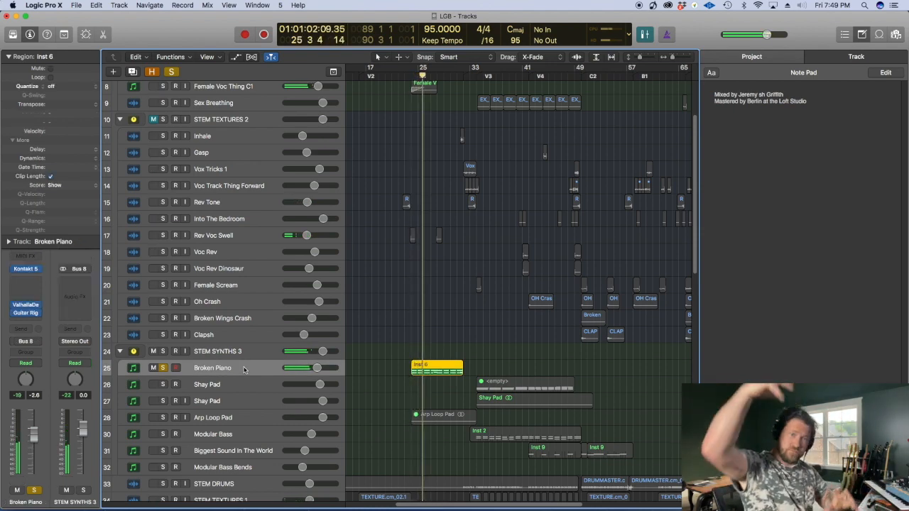
Add Female Voc Thing C1 to the soloed tracks during C1 playback and enlarge the track view
{"action": "scroll", "coordinate": [208, 175], "scroll_direction": "up", "scroll_amount": 5}
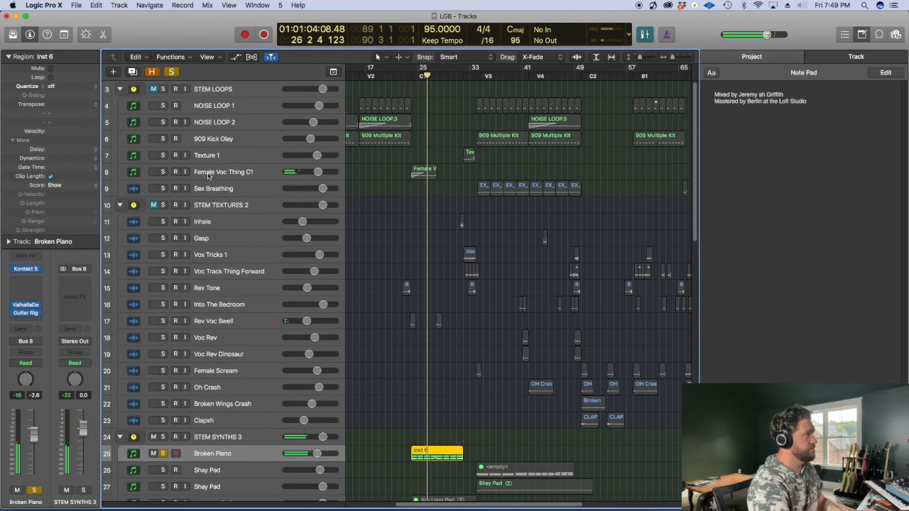
{"action": "left_click", "coordinate": [162, 171]}
{"action": "left_click", "coordinate": [424, 173]}
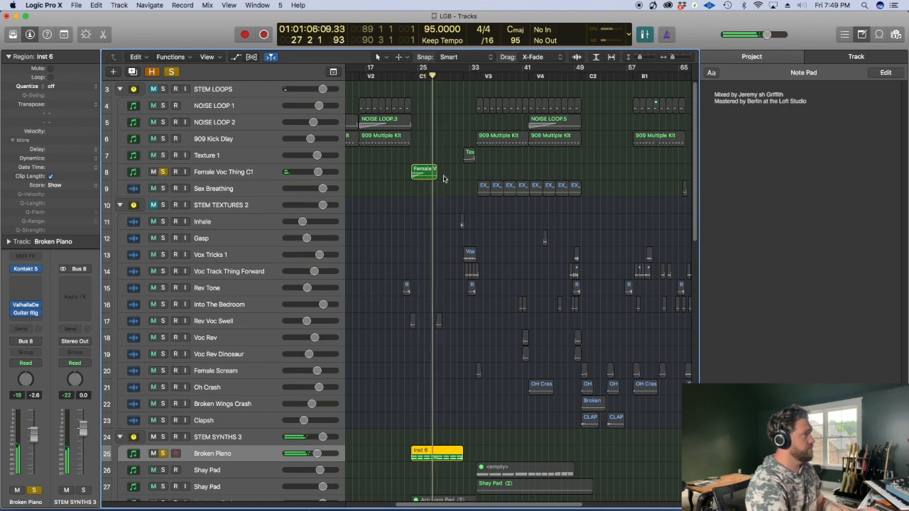
{"action": "key", "text": "super+Down"}
{"action": "key", "text": "super+Down"}
{"action": "scroll", "coordinate": [424, 195], "scroll_direction": "up", "scroll_amount": 10}
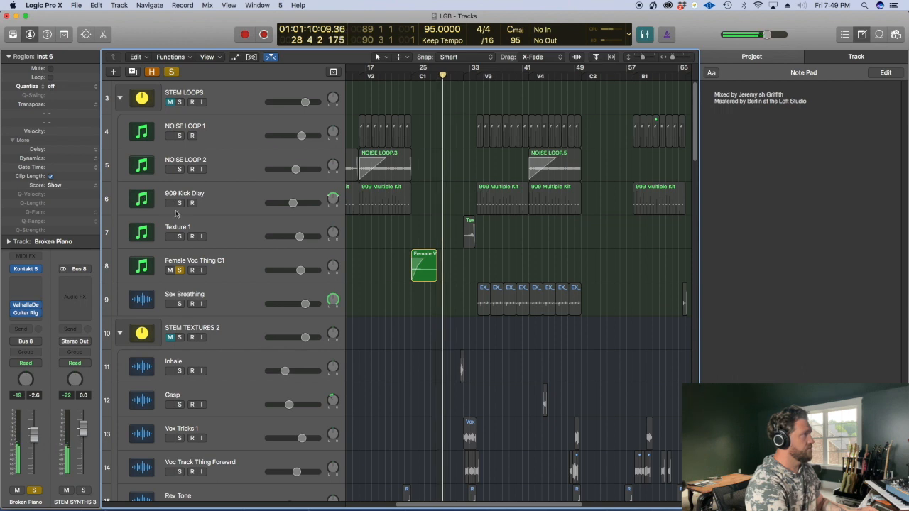
Solo STEM LOOPS in place of Female Voc Thing C1 and examine the loop and texture regions around T1 during playback
{"action": "left_click", "coordinate": [179, 102]}
{"action": "left_click", "coordinate": [179, 270]}
{"action": "key", "text": "super+Right"}
{"action": "key", "text": "super+Right"}
{"action": "key", "text": "super+Right"}
{"action": "key", "text": "super+Right"}
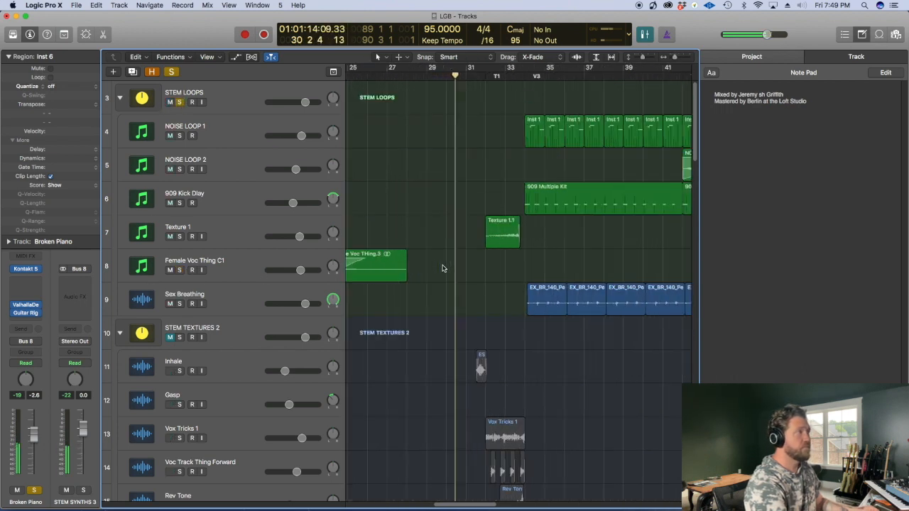
{"action": "scroll", "coordinate": [442, 268], "scroll_direction": "right", "scroll_amount": 5}
{"action": "scroll", "coordinate": [443, 268], "scroll_direction": "left", "scroll_amount": 4}
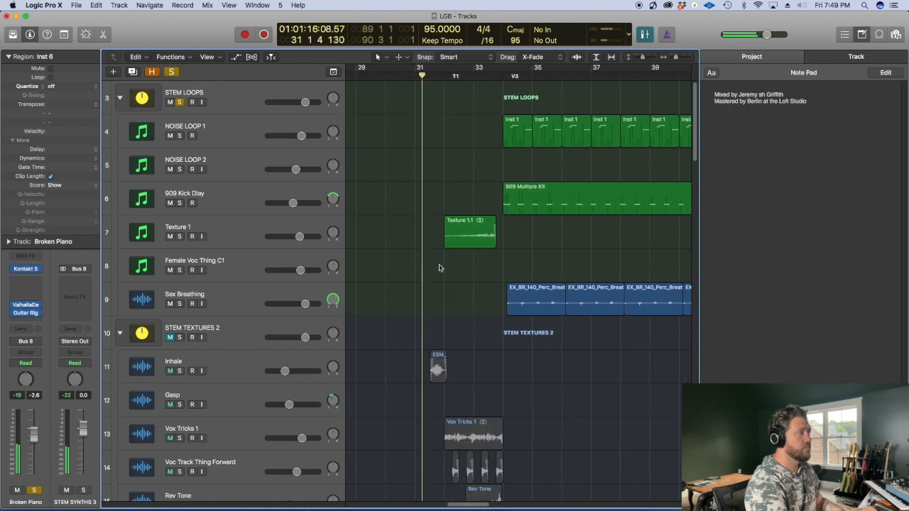
{"action": "scroll", "coordinate": [441, 267], "scroll_direction": "left", "scroll_amount": 1}
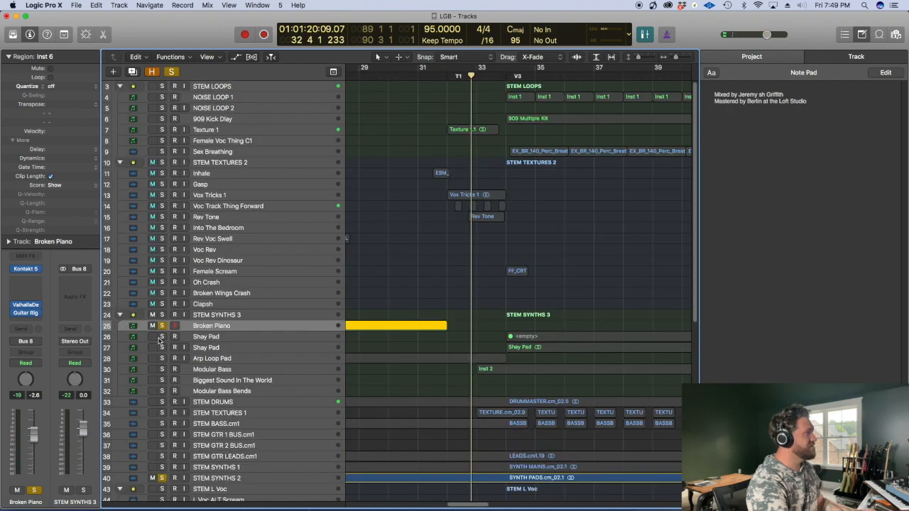
Clear all track solos and place the playhead at bar 31, just before the Inhale region
{"action": "left_click", "coordinate": [162, 327]}
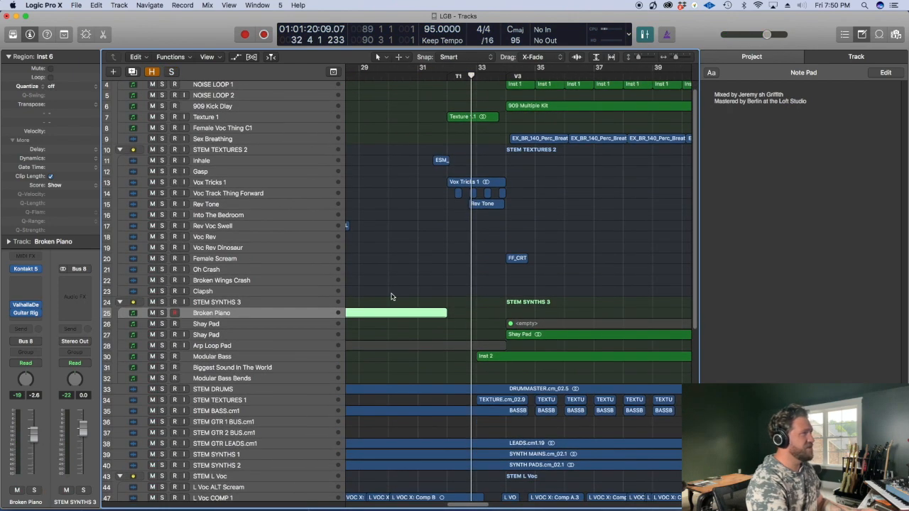
{"action": "key", "text": "super+Down"}
{"action": "key", "text": "super+Down"}
{"action": "key", "text": "super+Down"}
{"action": "key", "text": "super+Down"}
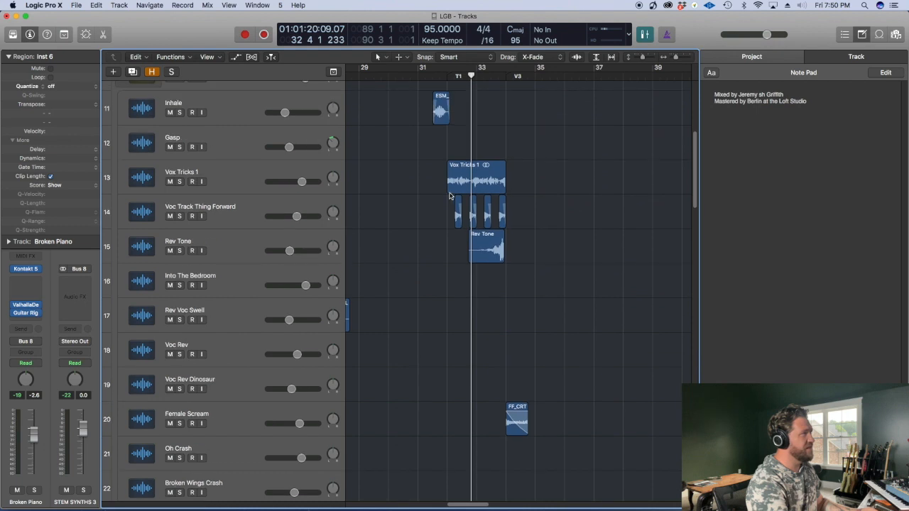
{"action": "scroll", "coordinate": [448, 196], "scroll_direction": "up", "scroll_amount": 4}
{"action": "left_click", "coordinate": [430, 277], "text": "shift"}
{"action": "scroll", "coordinate": [430, 277], "scroll_direction": "up", "scroll_amount": 5}
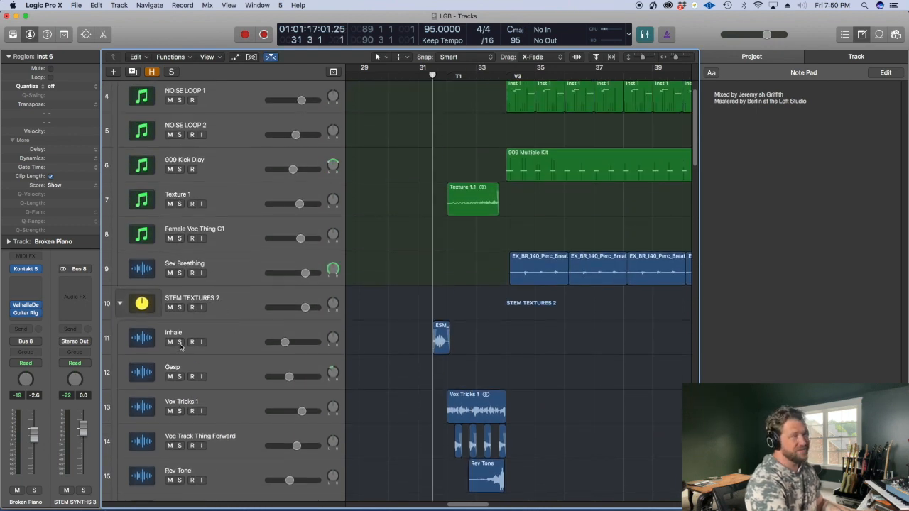
Solo the Inhale track, play its region, and remove the solo
{"action": "left_click", "coordinate": [180, 342]}
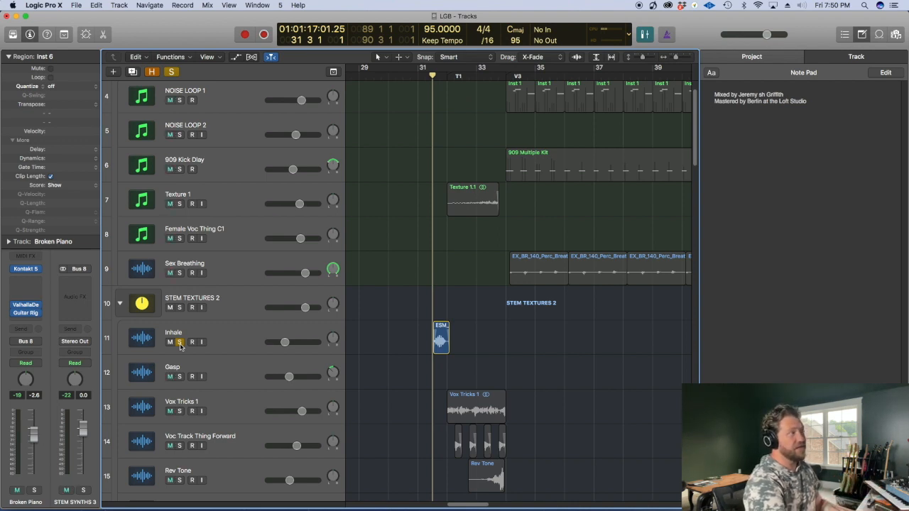
{"action": "key", "text": "space"}
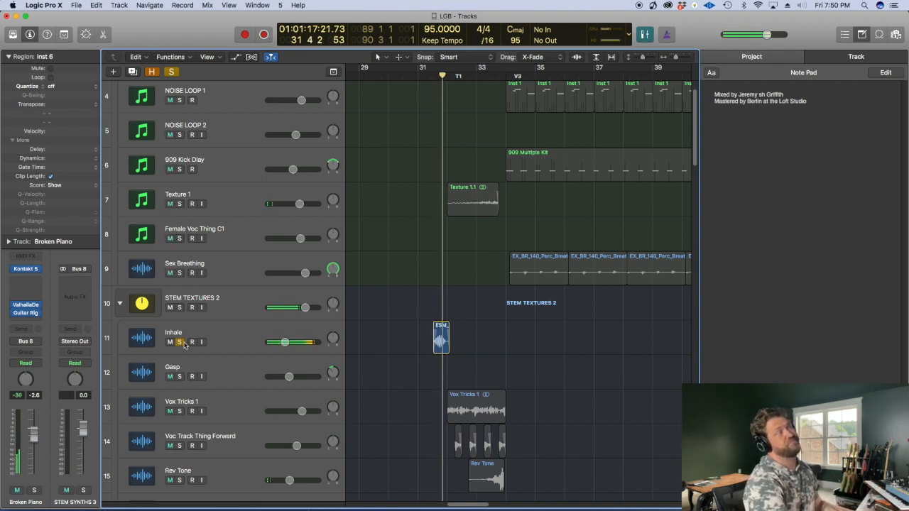
{"action": "left_click", "coordinate": [180, 341]}
Play the full mix from shortly before the Inhale region into T1, viewing the complete track list
{"action": "left_click", "coordinate": [389, 329], "text": "shift"}
{"action": "key", "text": "super+Up"}
{"action": "key", "text": "super+Up"}
{"action": "key", "text": "super+Up"}
{"action": "key", "text": "super+Up"}
{"action": "key", "text": "super+Up"}
{"action": "key", "text": "super+Up"}
{"action": "scroll", "coordinate": [390, 329], "scroll_direction": "down", "scroll_amount": 2}
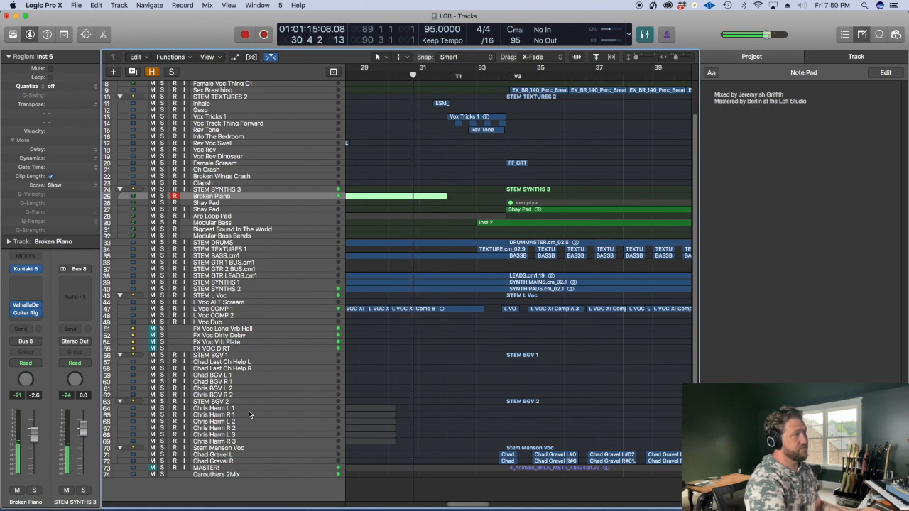
{"action": "key", "text": "super+Down"}
{"action": "key", "text": "super+Down"}
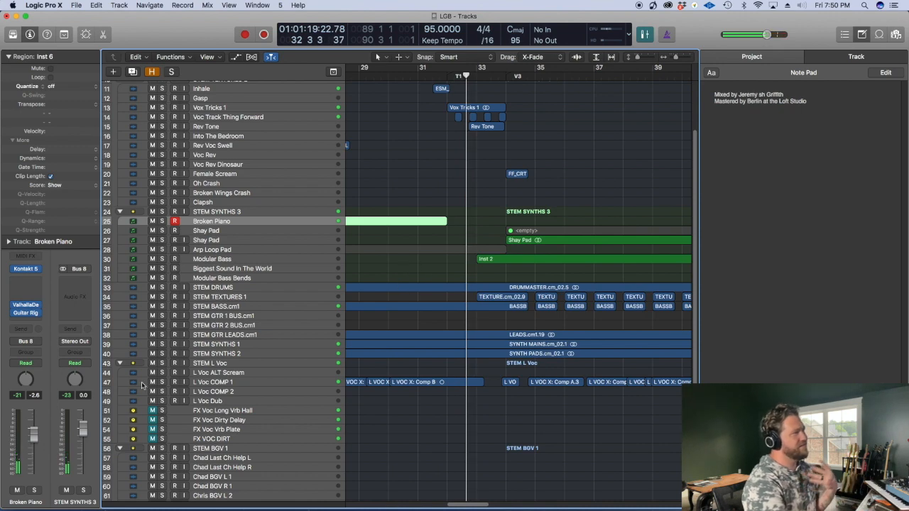
Solo the MASTER! track, play it through T1 from bar 32, and switch back from it to the stems at V3
{"action": "scroll", "coordinate": [142, 385], "scroll_direction": "down", "scroll_amount": 5}
{"action": "left_click", "coordinate": [163, 464]}
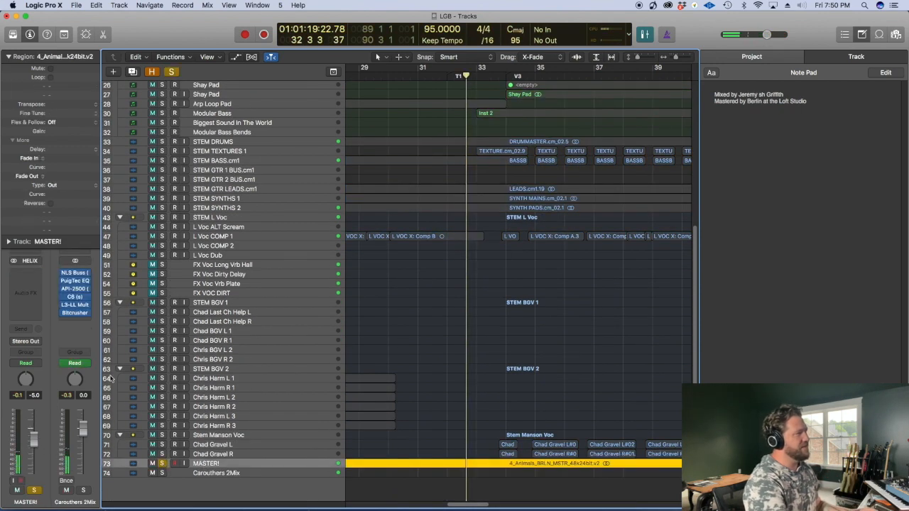
{"action": "key", "text": "comma"}
{"action": "key", "text": "comma"}
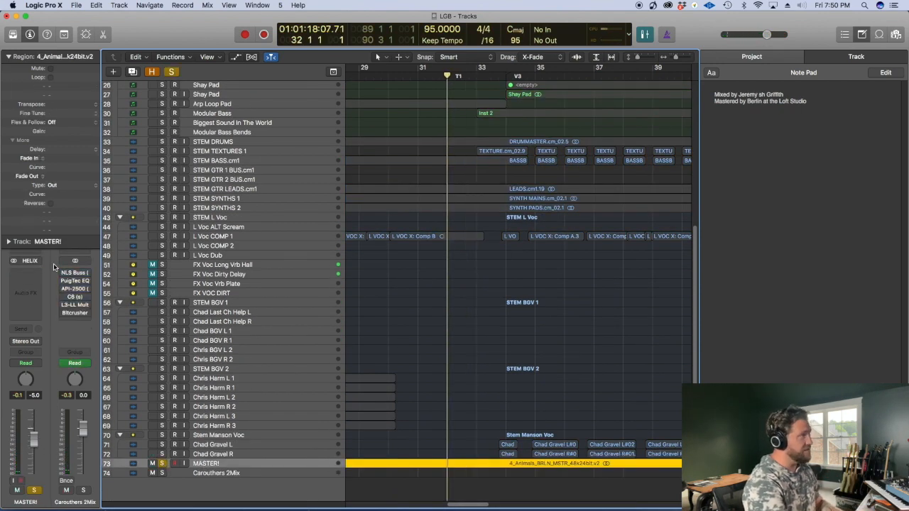
{"action": "key", "text": "space"}
{"action": "key", "text": "super+Down"}
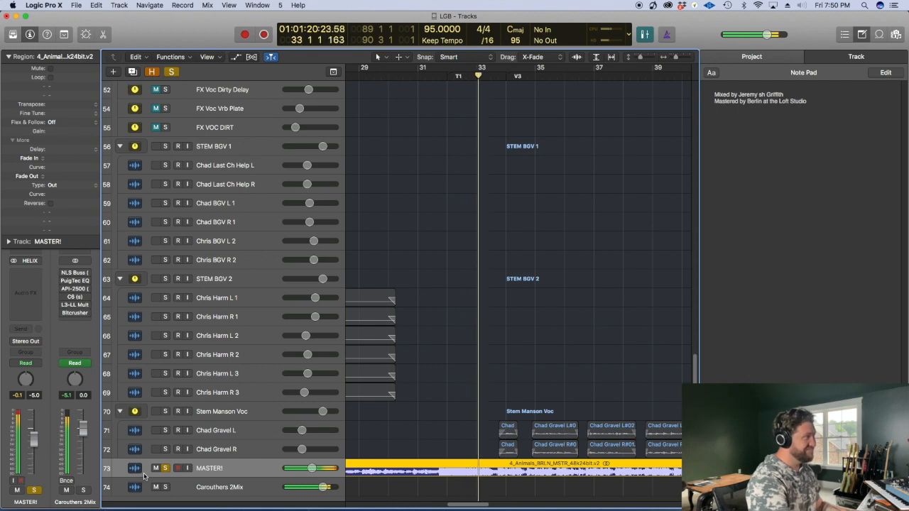
{"action": "left_click", "coordinate": [166, 468]}
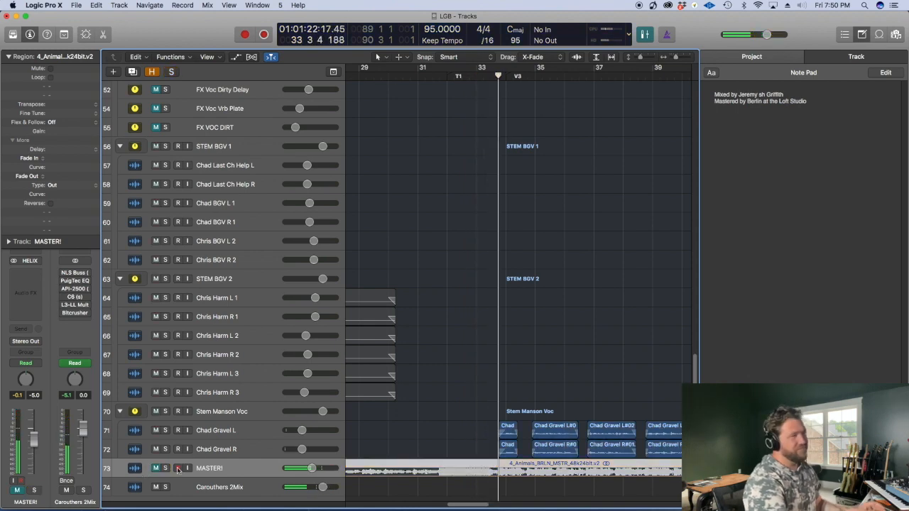
Remove the solos from Broken Piano and Arp Loop Pad
{"action": "scroll", "coordinate": [458, 436], "scroll_direction": "up", "scroll_amount": 10}
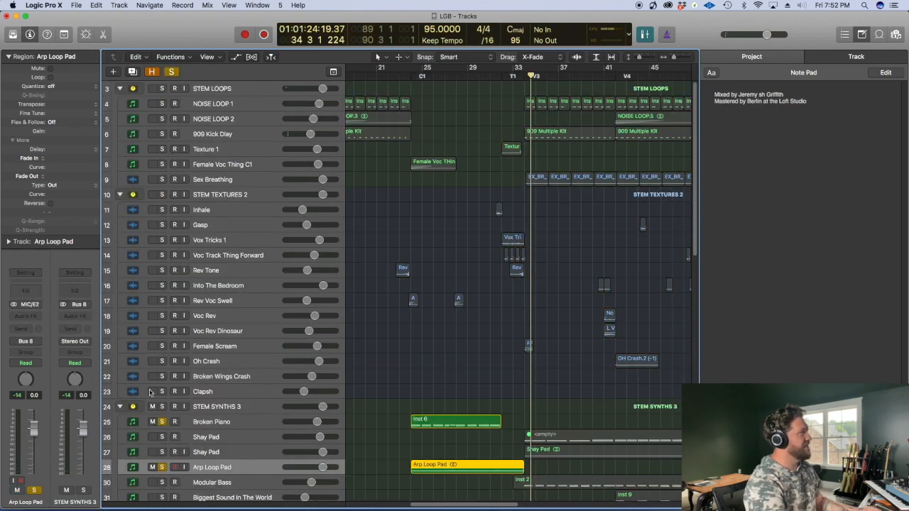
{"action": "left_click", "coordinate": [163, 422]}
{"action": "left_click", "coordinate": [163, 467]}
Place the playhead at bar 33 beat 4, solo the Female Scream track, and play its region at V3
{"action": "scroll", "coordinate": [420, 387], "scroll_direction": "up", "scroll_amount": 10}
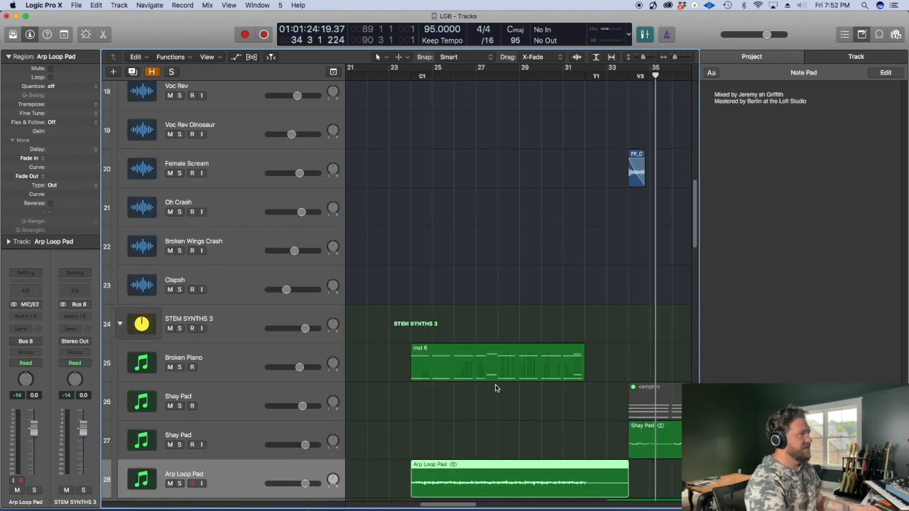
{"action": "scroll", "coordinate": [622, 324], "scroll_direction": "up", "scroll_amount": 3}
{"action": "scroll", "coordinate": [629, 325], "scroll_direction": "right", "scroll_amount": 5}
{"action": "scroll", "coordinate": [617, 291], "scroll_direction": "up", "scroll_amount": 5}
{"action": "scroll", "coordinate": [619, 291], "scroll_direction": "up", "scroll_amount": 2}
{"action": "left_click", "coordinate": [586, 334]}
{"action": "left_click", "coordinate": [170, 277]}
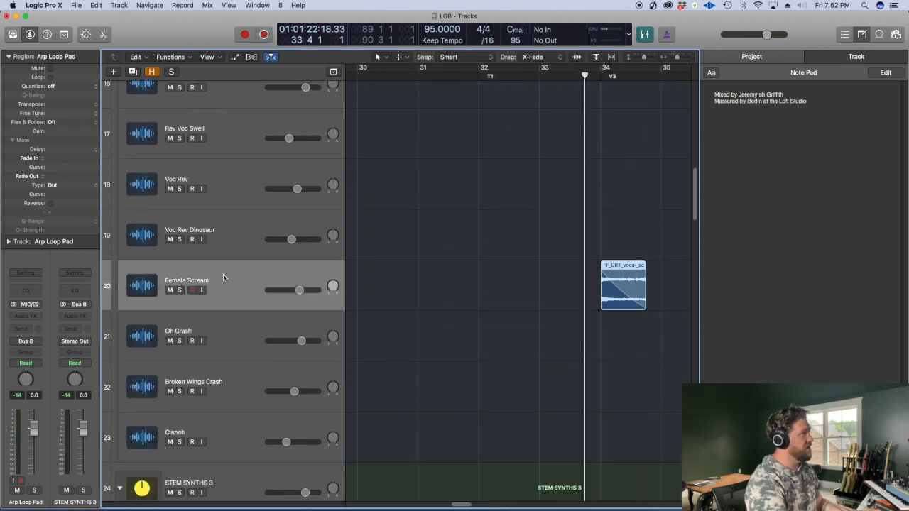
{"action": "left_click", "coordinate": [180, 291]}
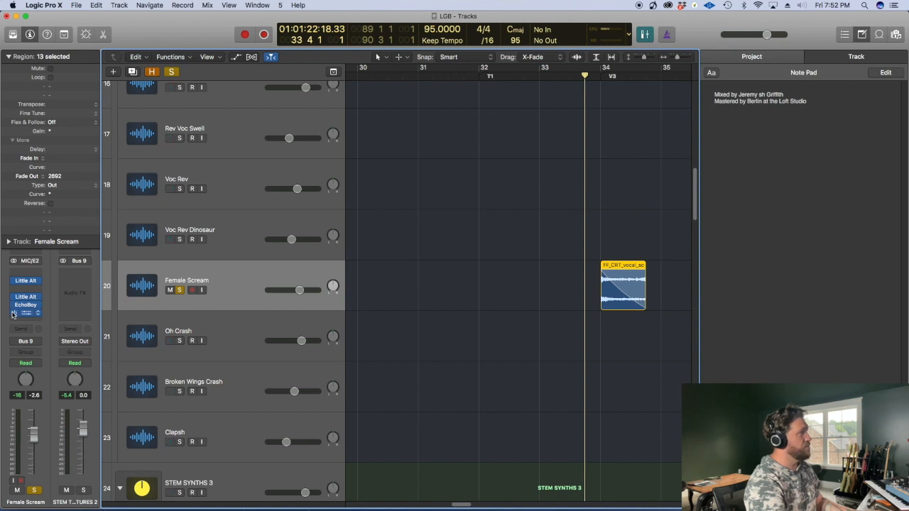
{"action": "key", "text": "space"}
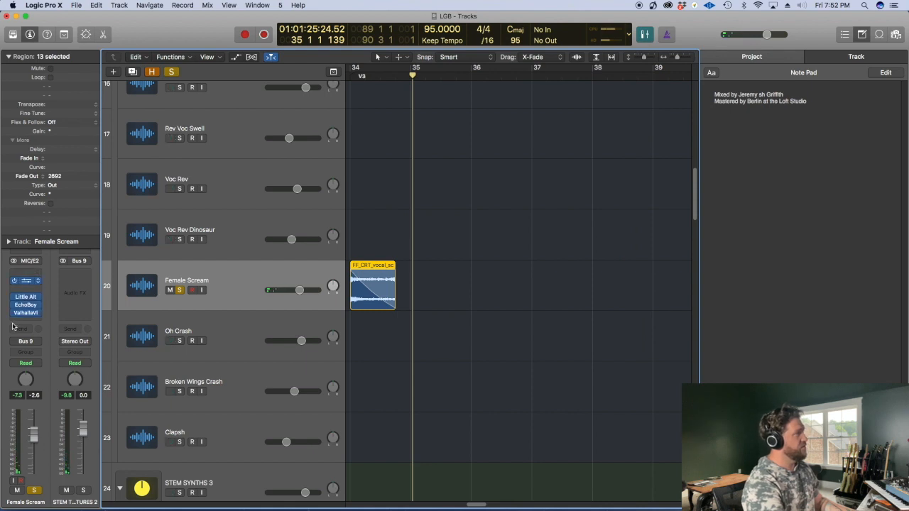
Replay the soloed Female Scream region, and restart playback from bar 33 beat 3
{"action": "key", "text": "space"}
{"action": "key", "text": "space"}
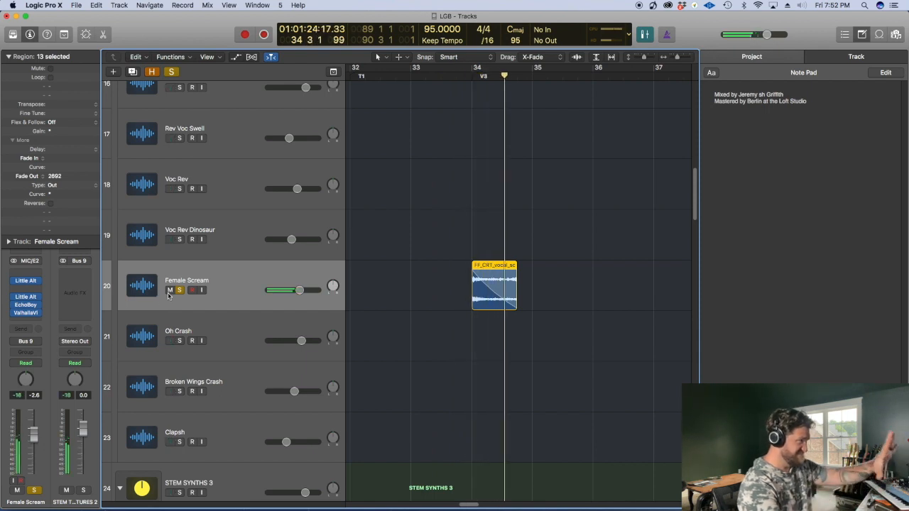
{"action": "key", "text": "space"}
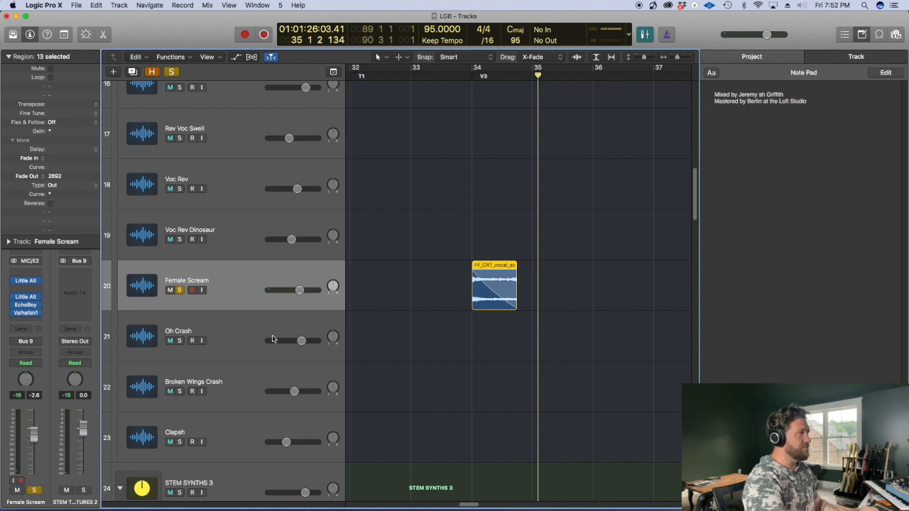
{"action": "left_click", "coordinate": [443, 352]}
{"action": "key", "text": "space"}
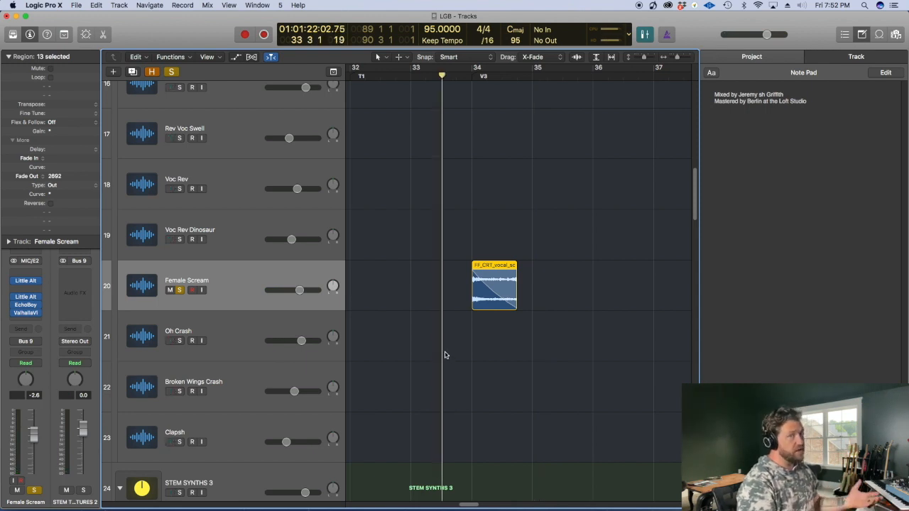